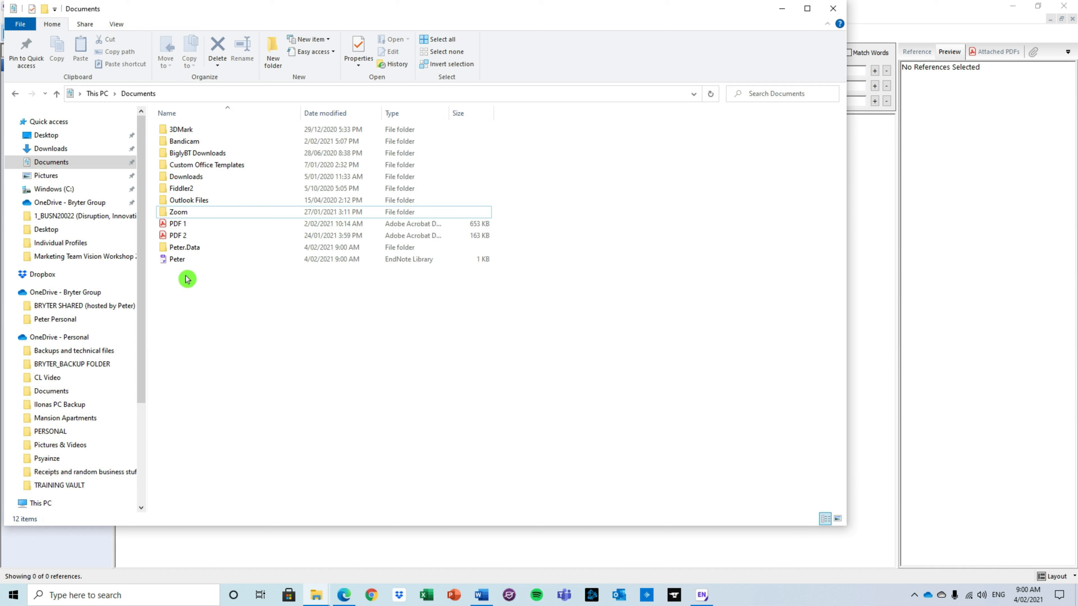
Step: Select the EndNote library file together with its matching .Data folder in Documents, then return to the EndNote window
left_click(189, 269)
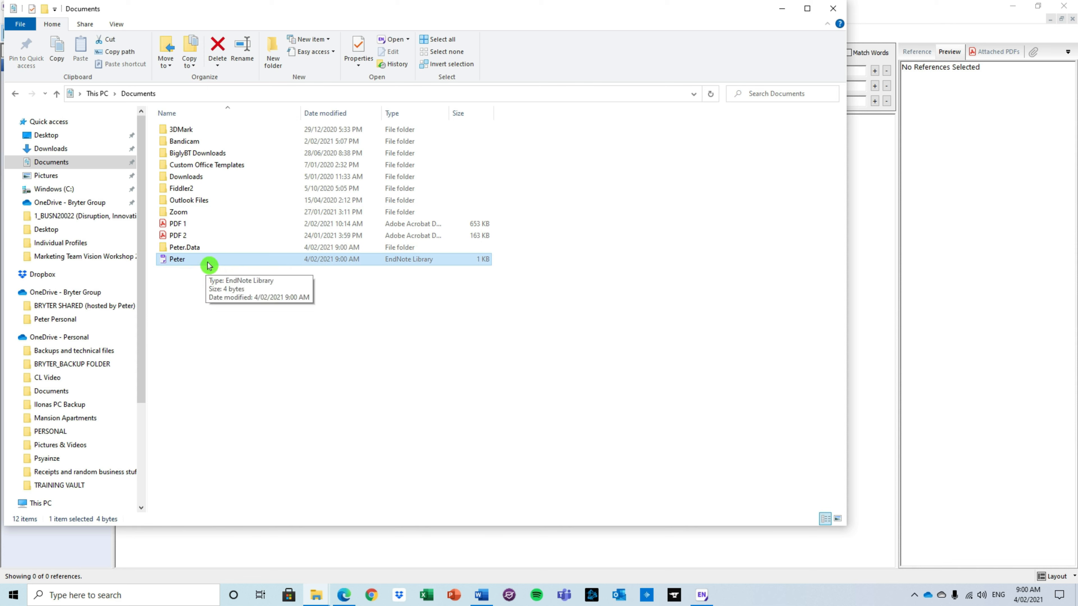
left_click(210, 250, "ctrl")
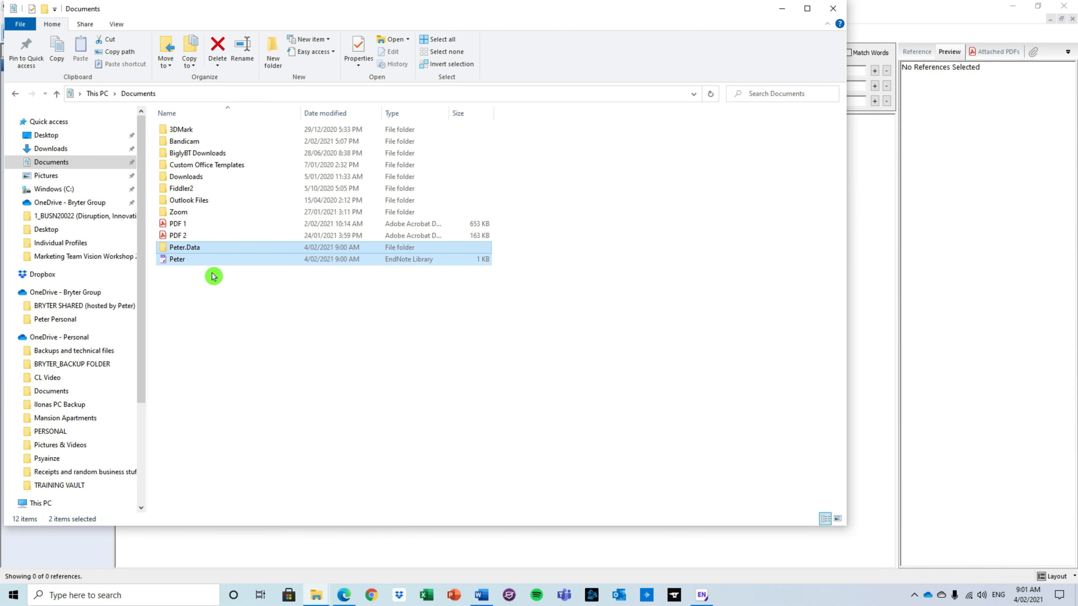
left_click(883, 19)
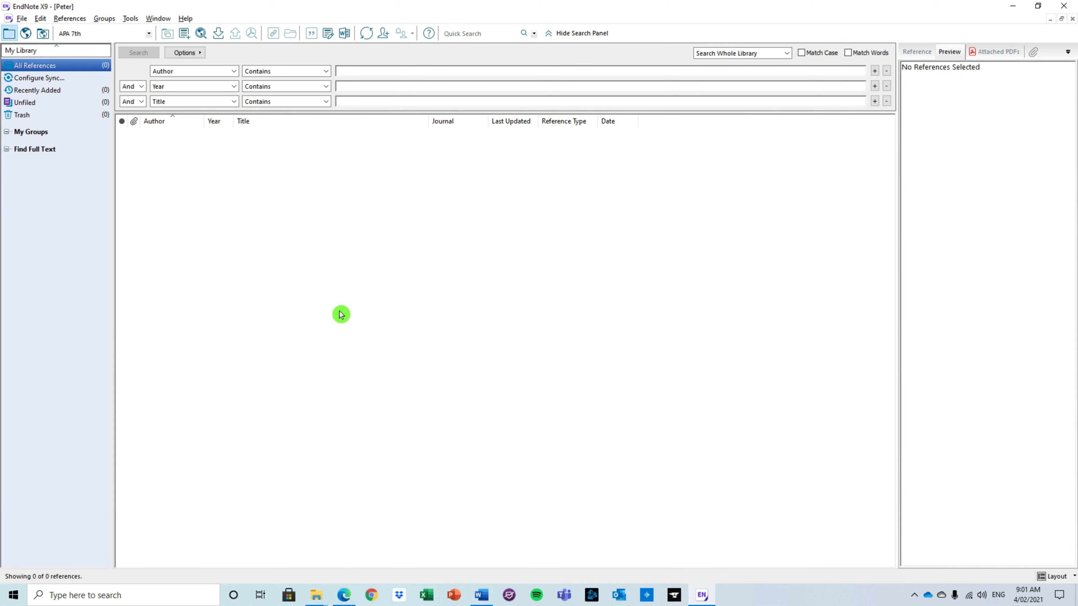
Step: Switch to the Edge browser and view the open PubMed and Google Scholar search pages
key("alt+Tab")
key("alt+Tab")
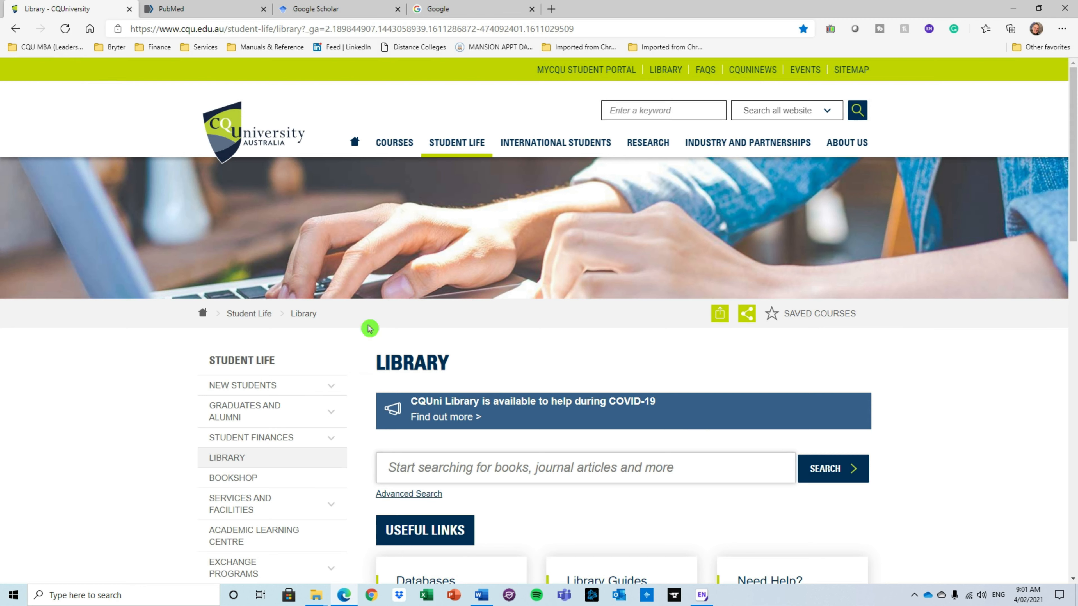
left_click(220, 12)
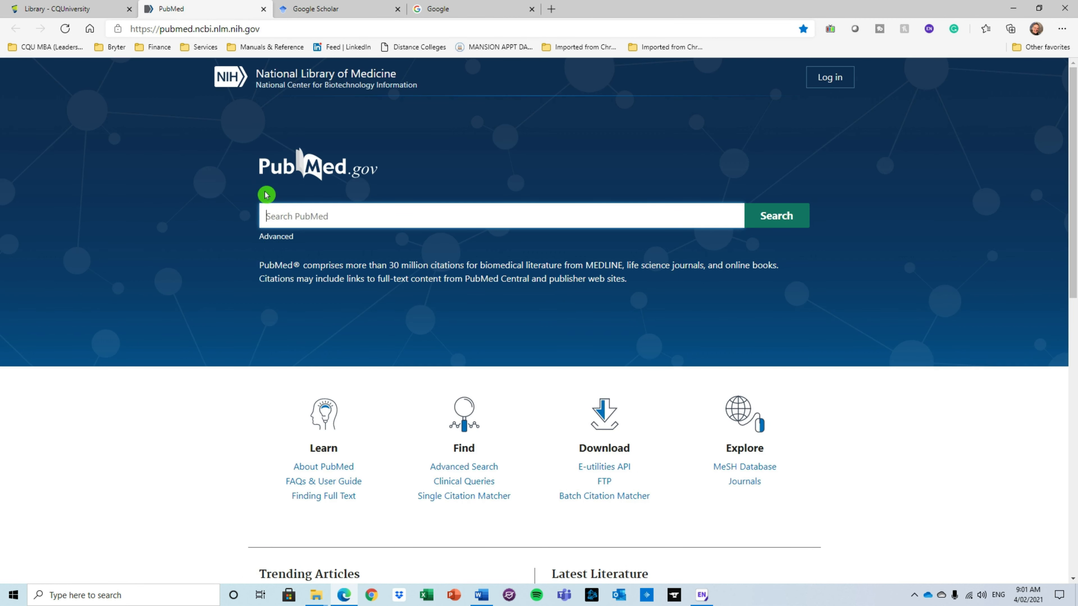
left_click(319, 16)
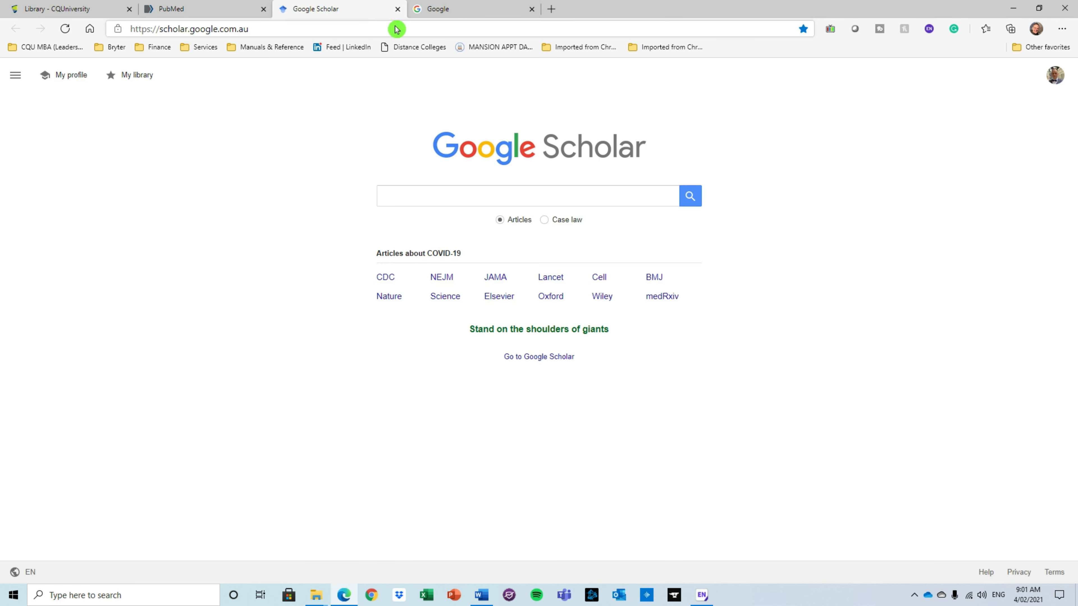
Step: Switch to EndNote, view its Online Search mode and return to the local library mode
key("alt+Tab")
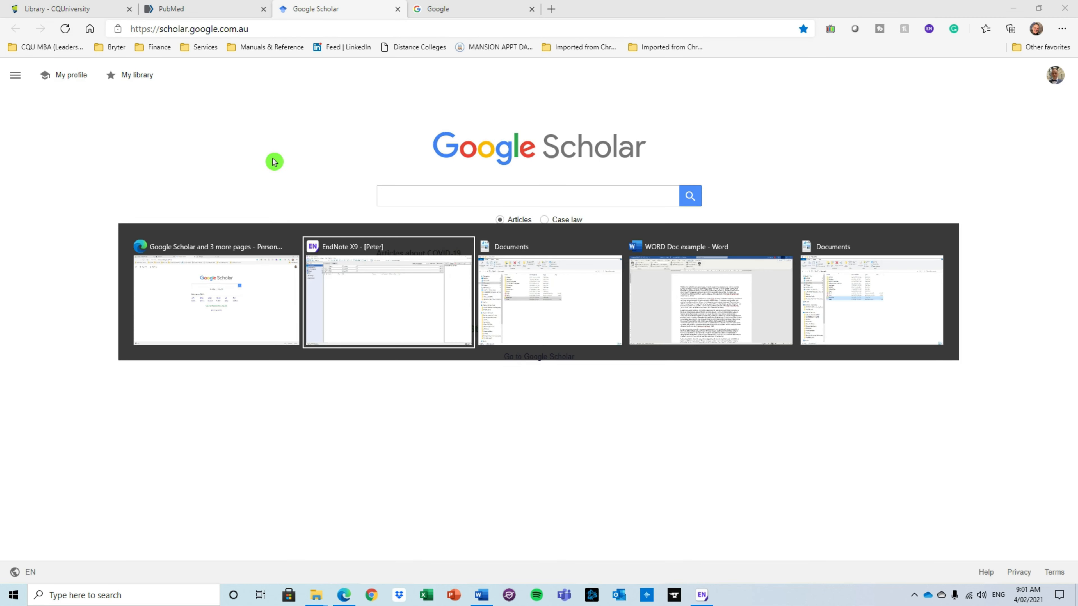
left_click(26, 33)
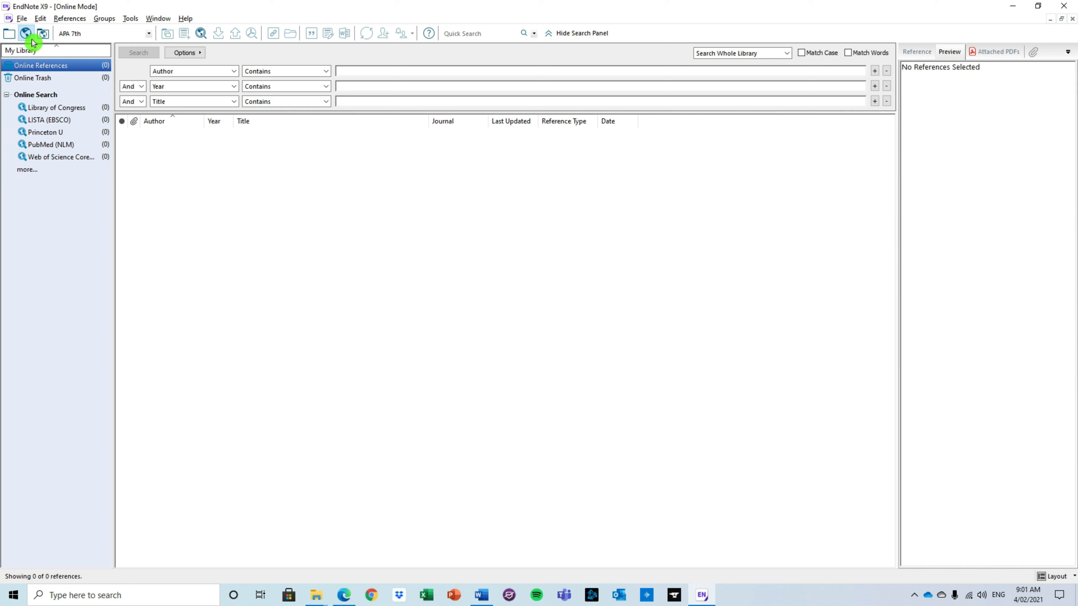
left_click(16, 38)
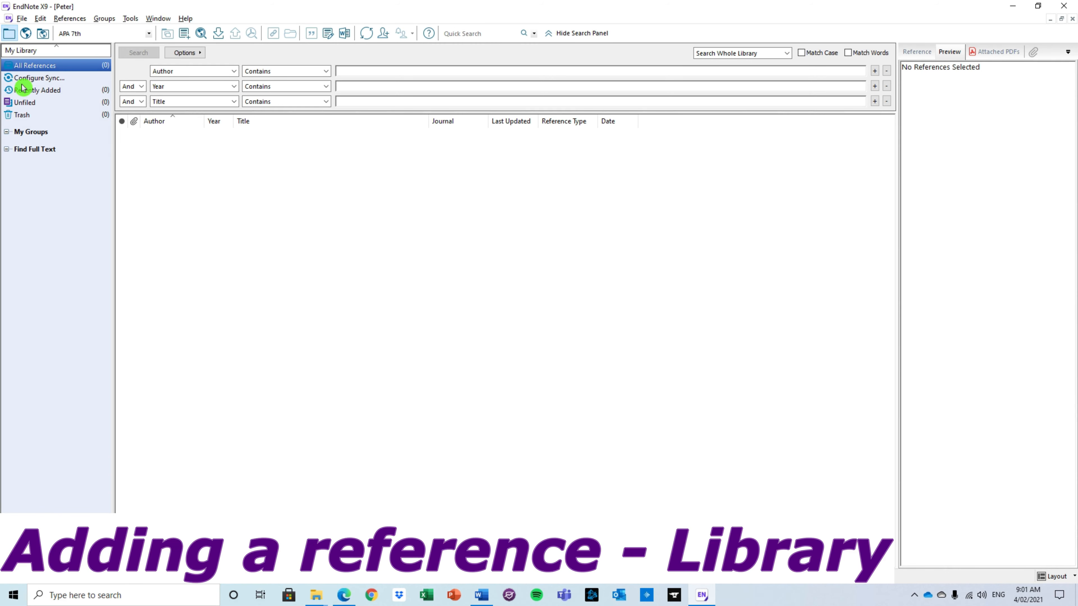
Step: Switch to the CQUniversity Library page in Edge and search it for "mental health treatment"
key("alt+Tab")
left_click(72, 10)
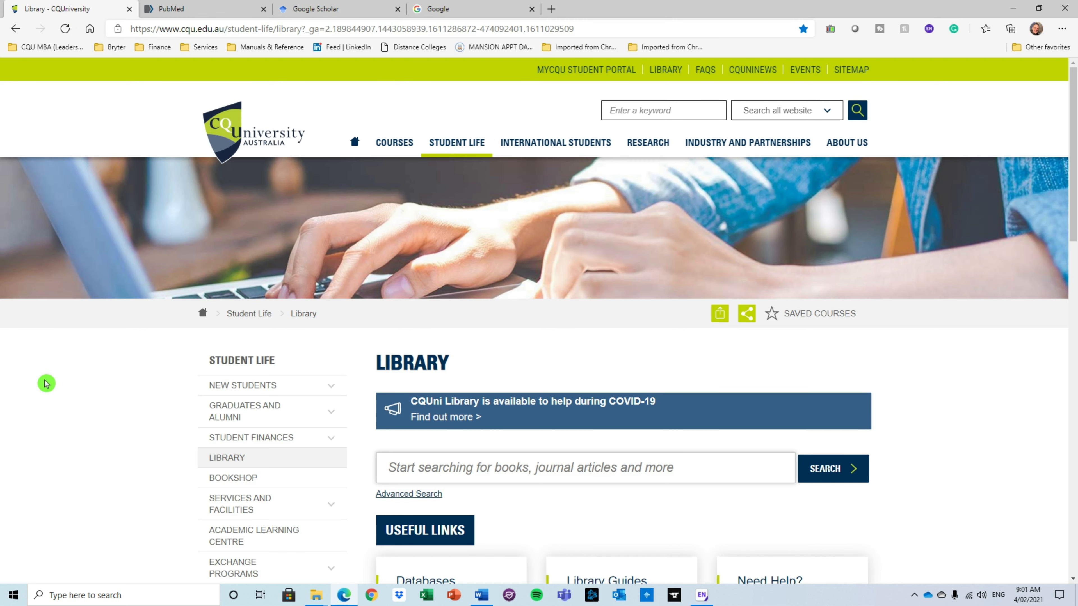
scroll(46, 383, "down", 2)
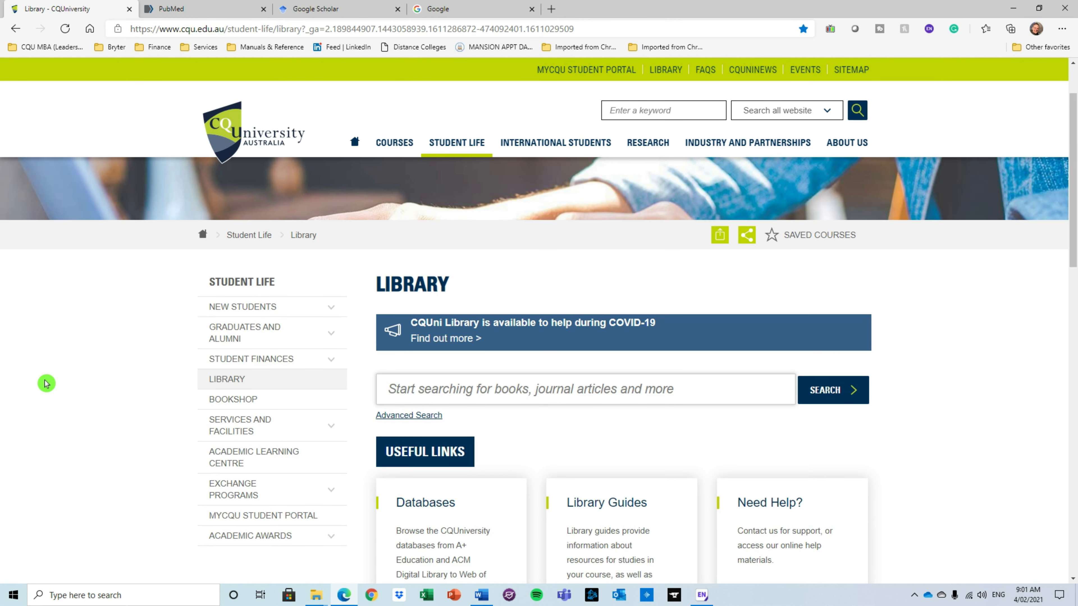
scroll(46, 383, "down", 2)
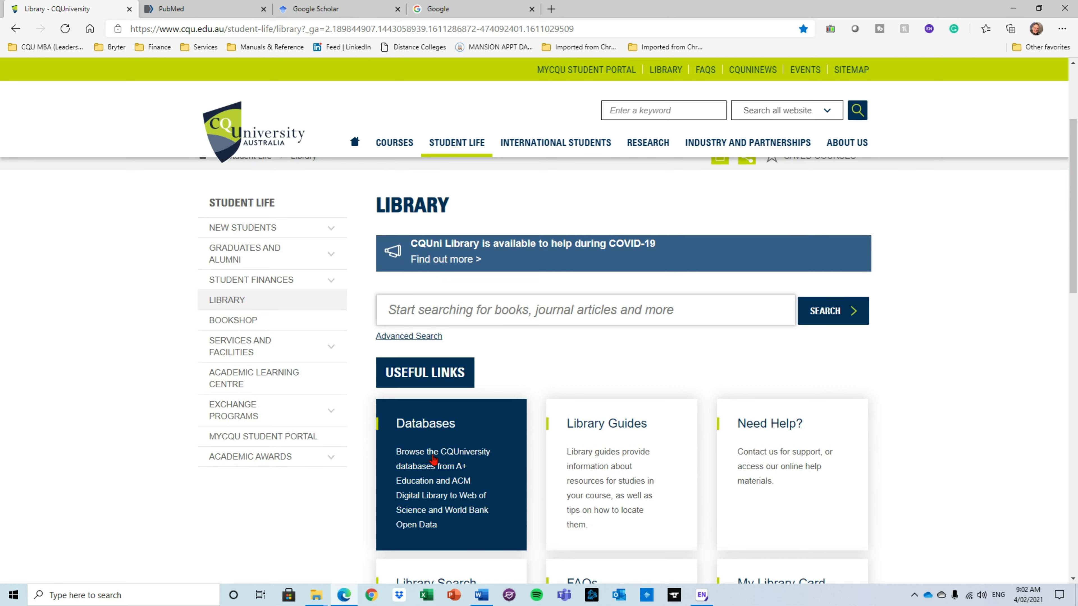
left_click(487, 323)
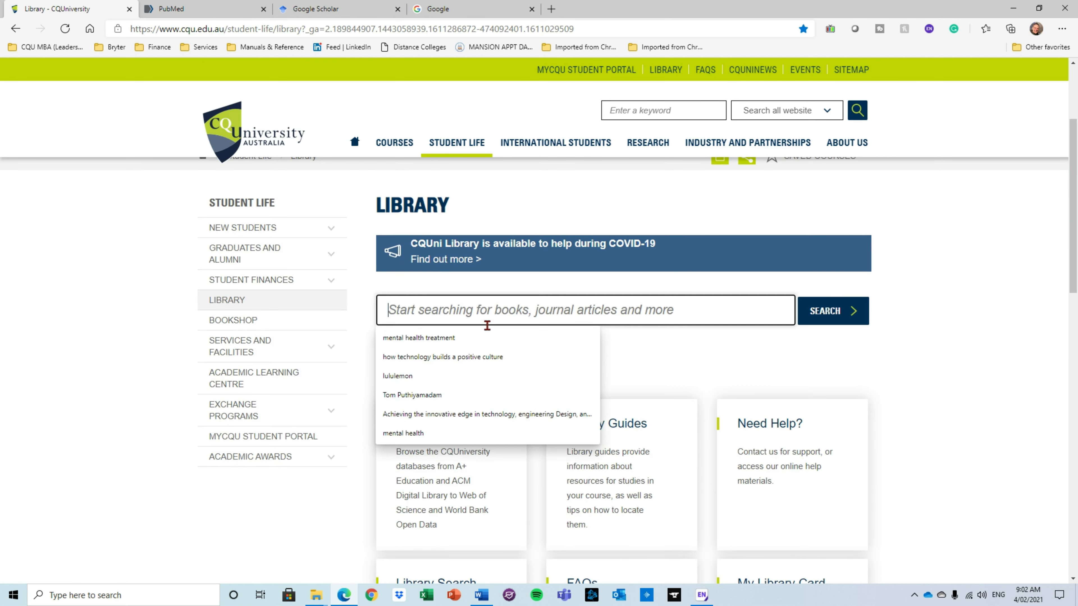
left_click(166, 385)
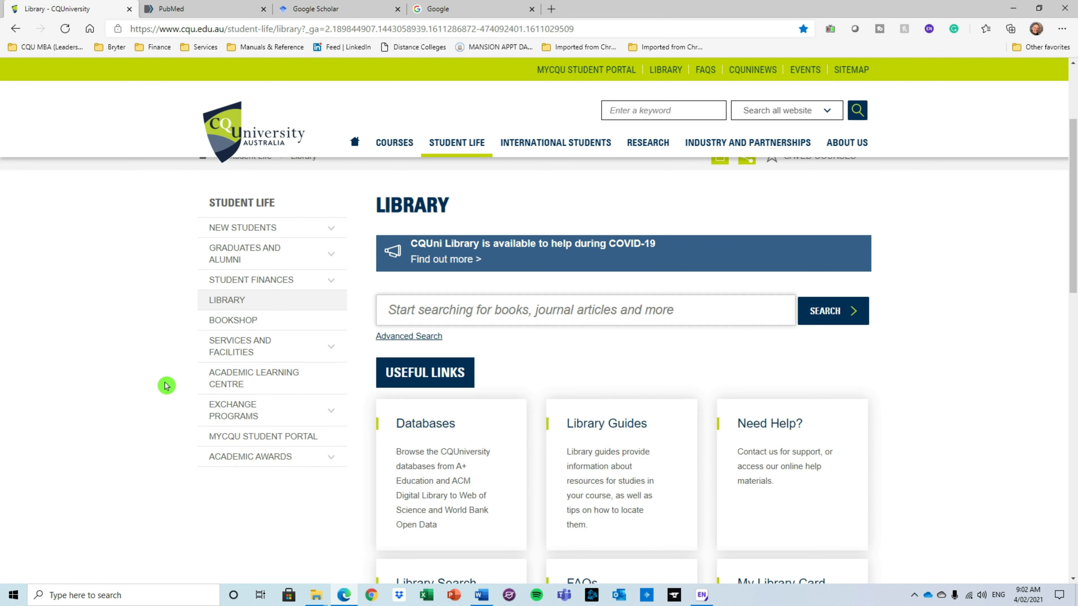
left_click(462, 322)
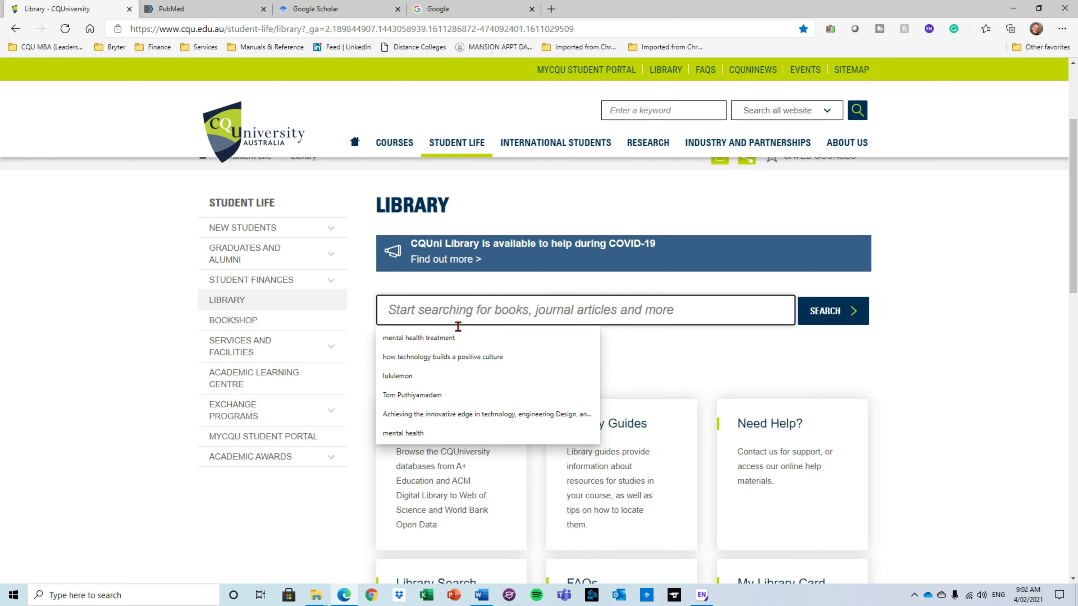
left_click(451, 345)
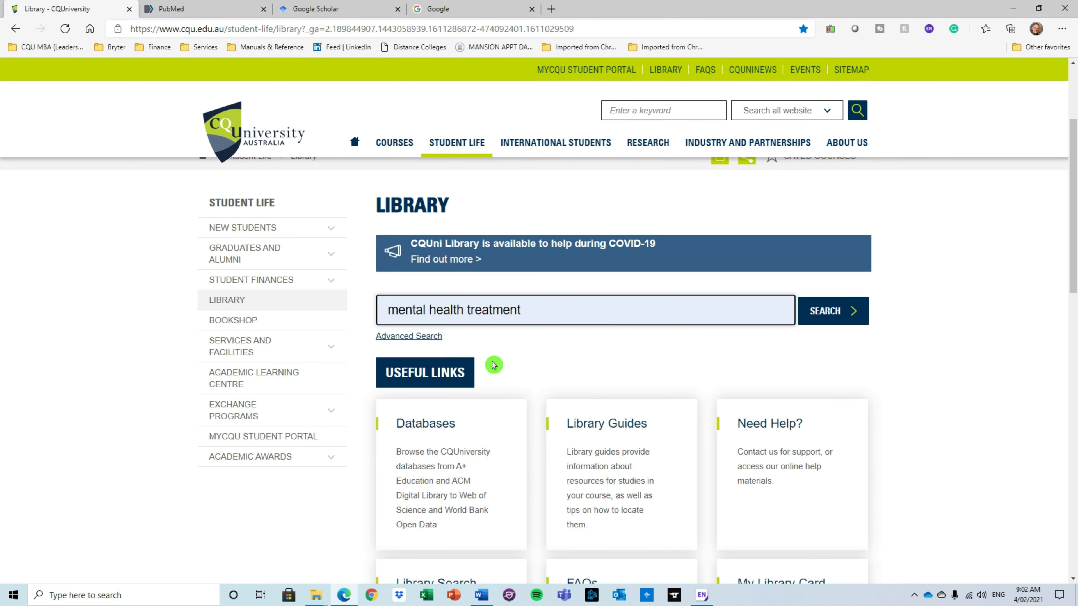
left_click(842, 317)
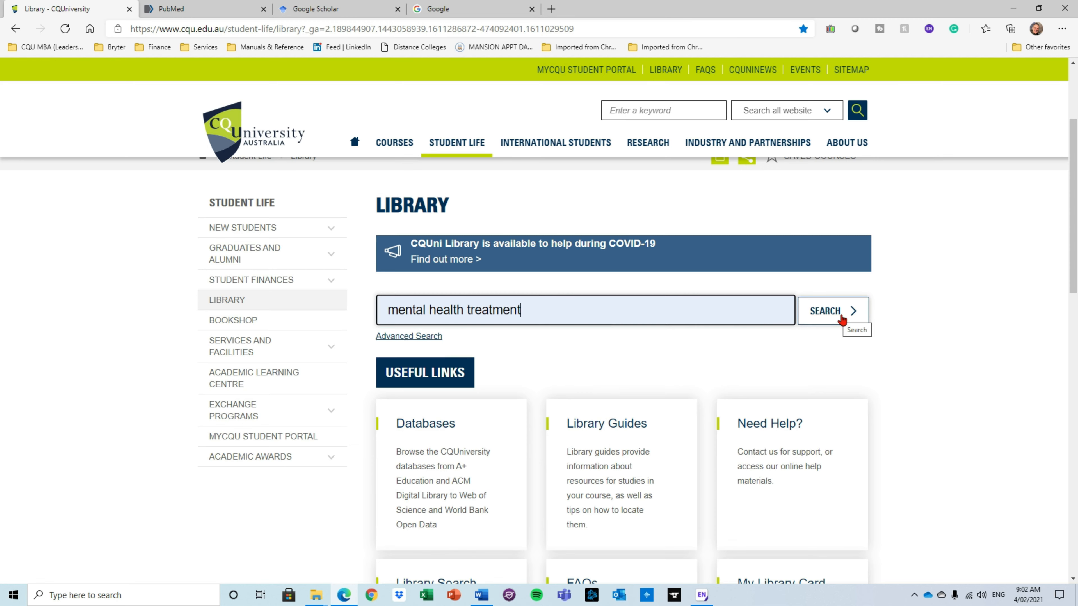
left_click(841, 318)
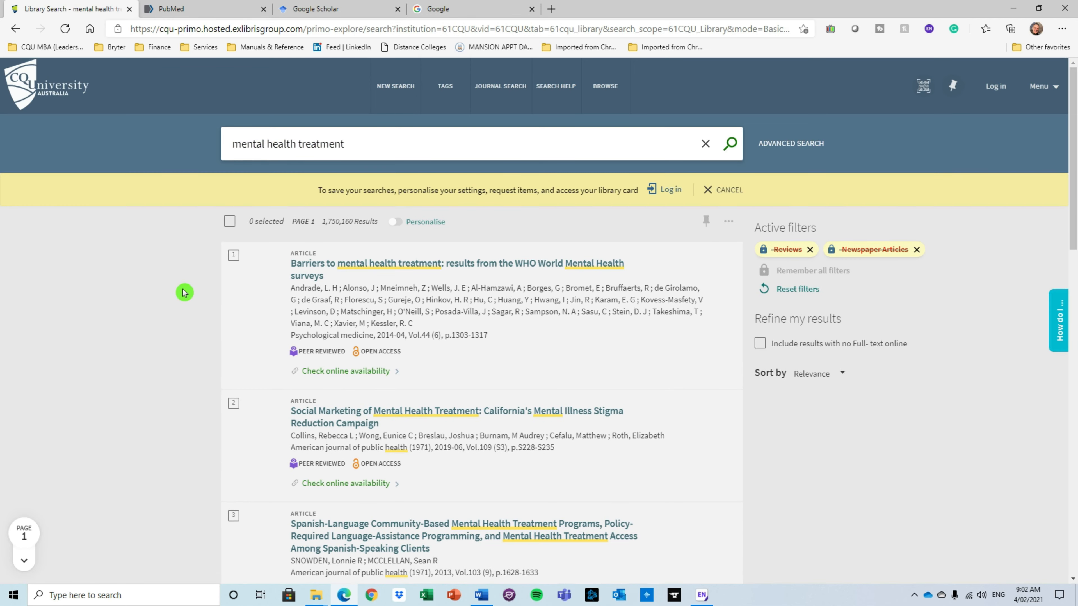
Step: Filter the library search results to show only Peer-reviewed Journals
scroll(891, 496, "down", 3)
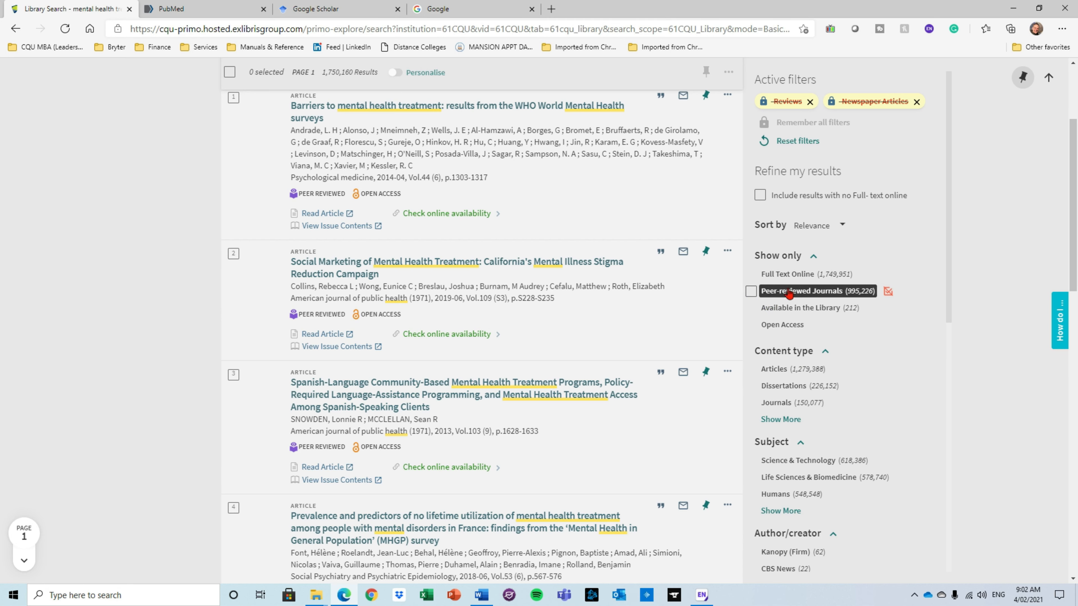
left_click(753, 292)
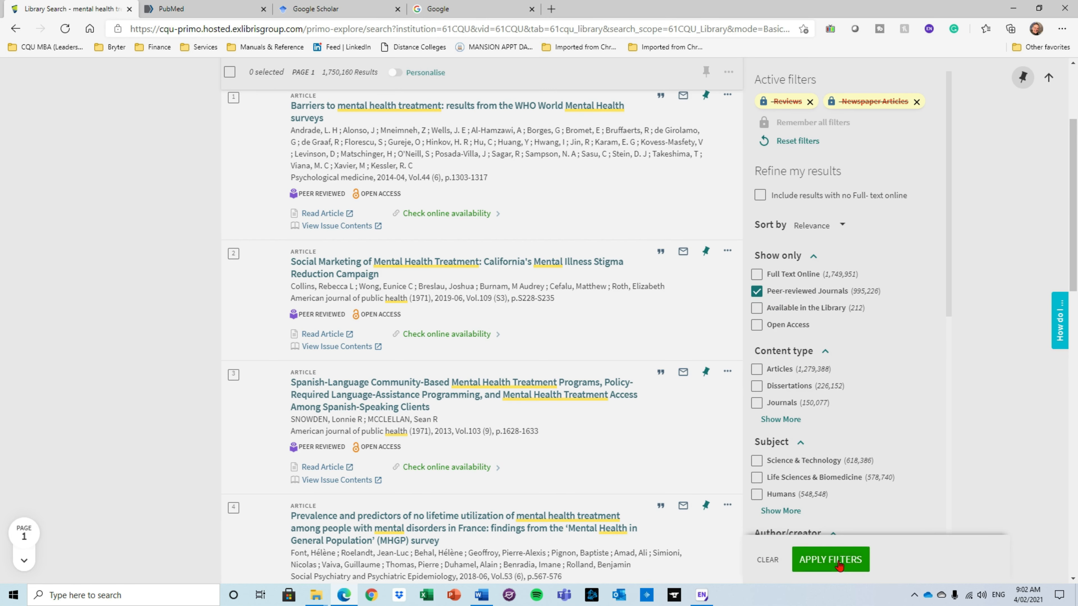
left_click(830, 559)
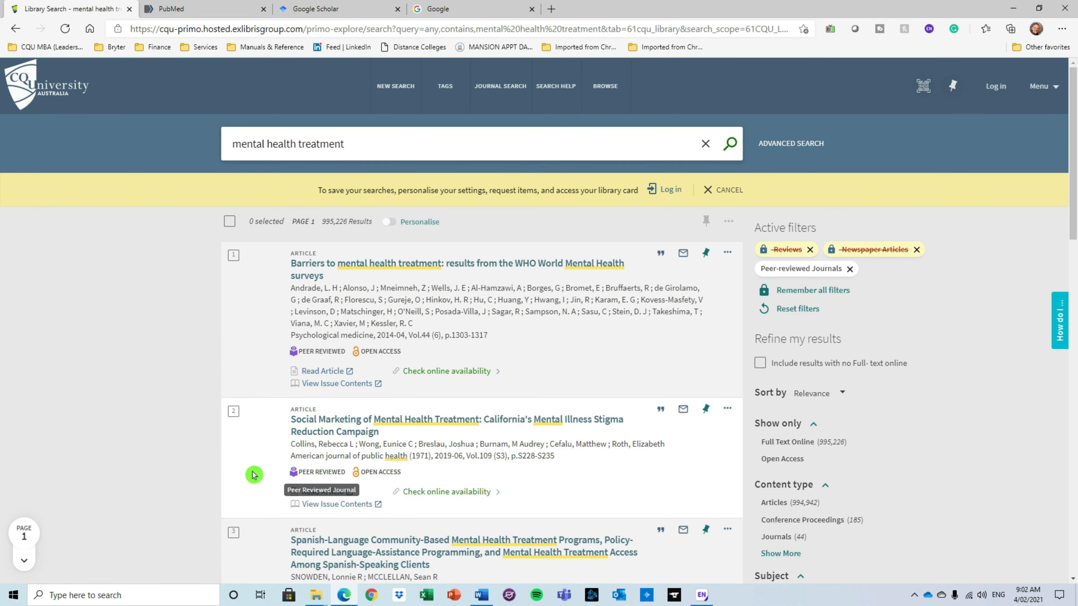
Step: Look through the filtered results and mark the first five articles for export
scroll(254, 474, "down", 5)
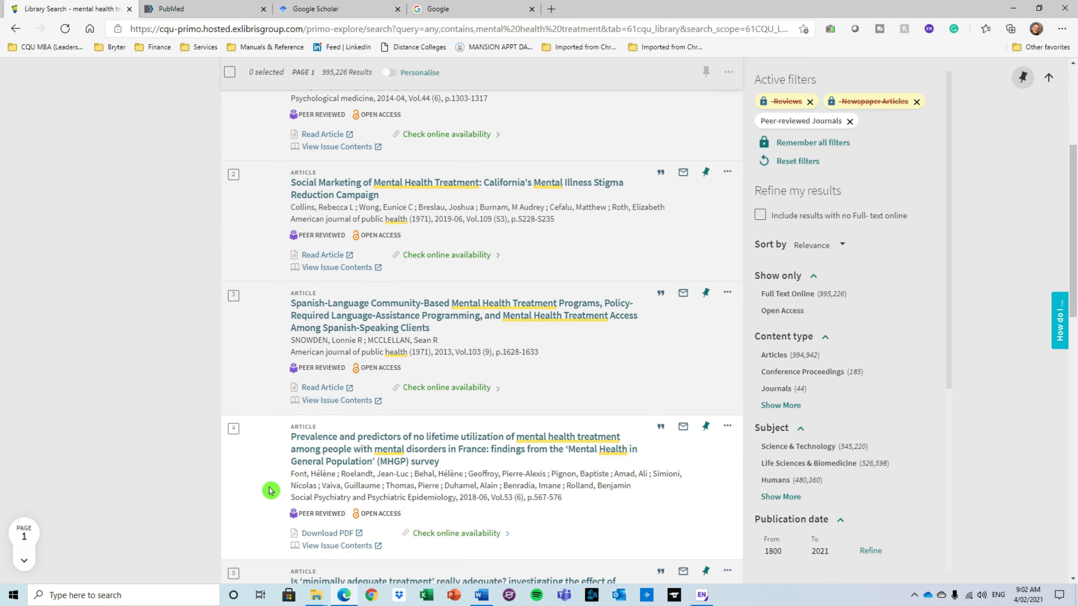
scroll(270, 491, "down", 2)
scroll(297, 449, "down", 2)
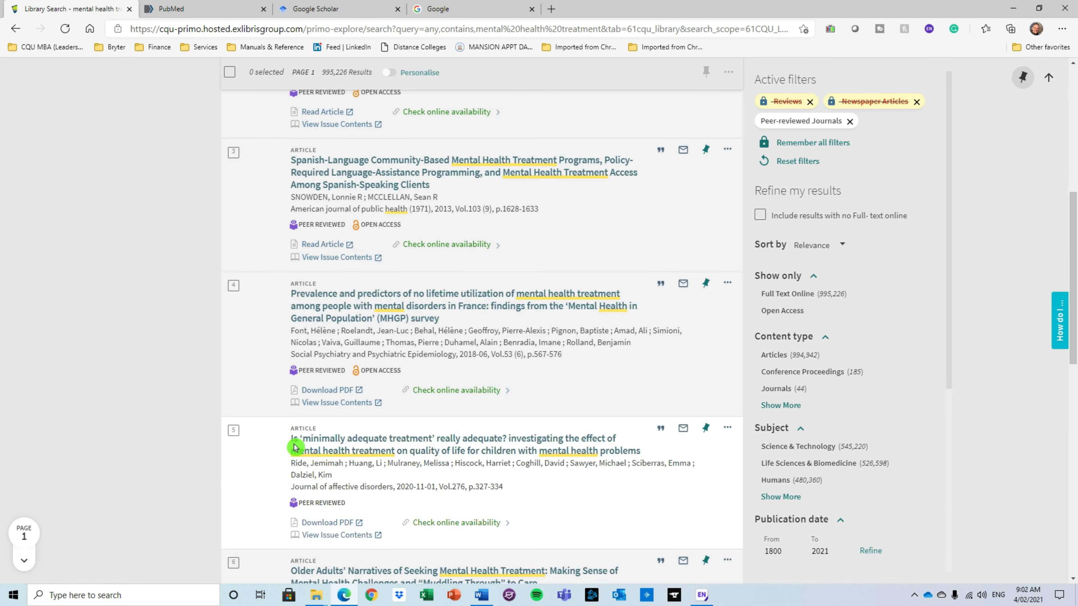
scroll(269, 399, "up", 10)
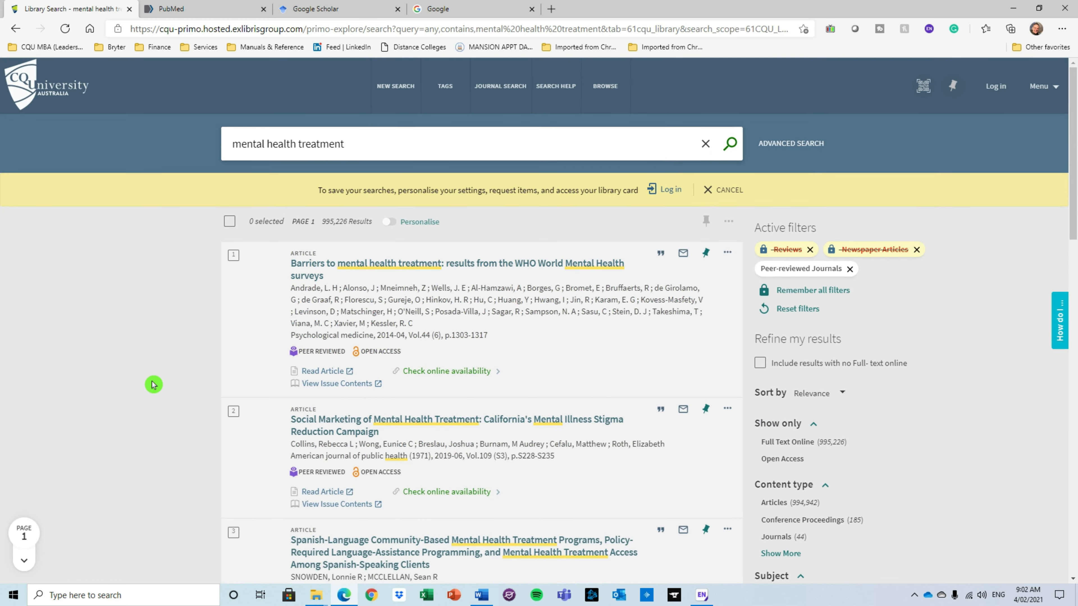
left_click(233, 256)
left_click(234, 411)
scroll(245, 363, "down", 5)
left_click(233, 295)
left_click(234, 428)
scroll(276, 419, "down", 2)
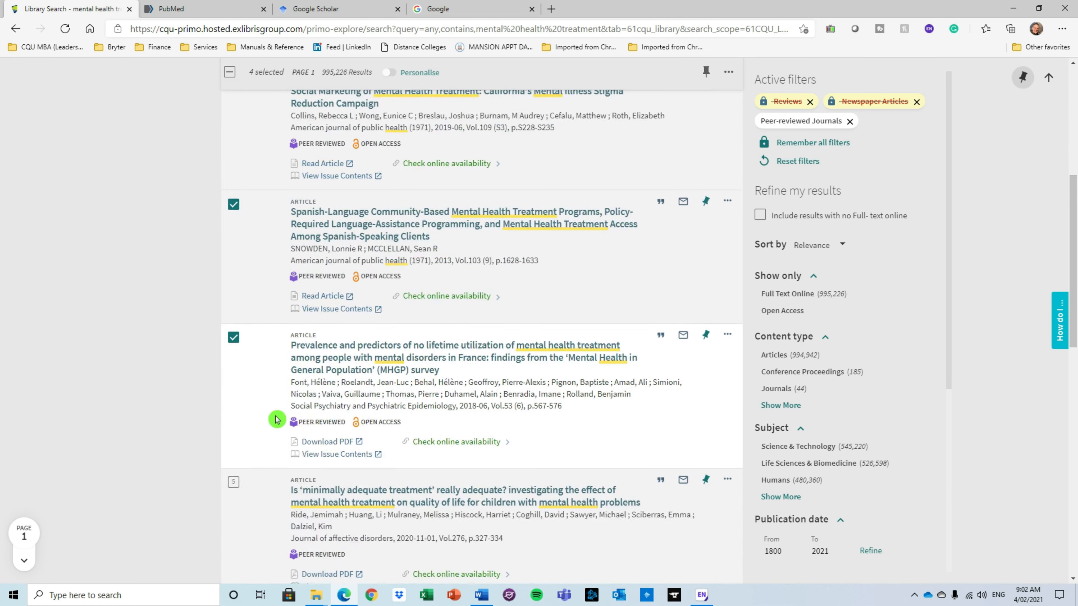
scroll(254, 418, "down", 1)
left_click(234, 417)
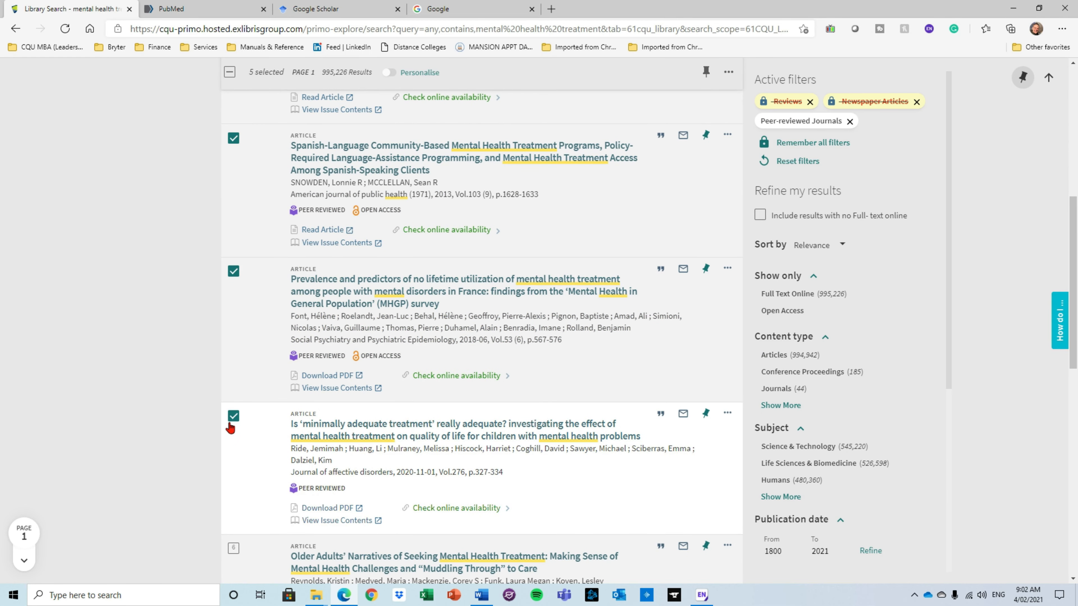
Step: Export the marked articles in EndNote/RIS format and open the downloaded RIS file to import the references into the EndNote library
scroll(488, 305, "up", 8)
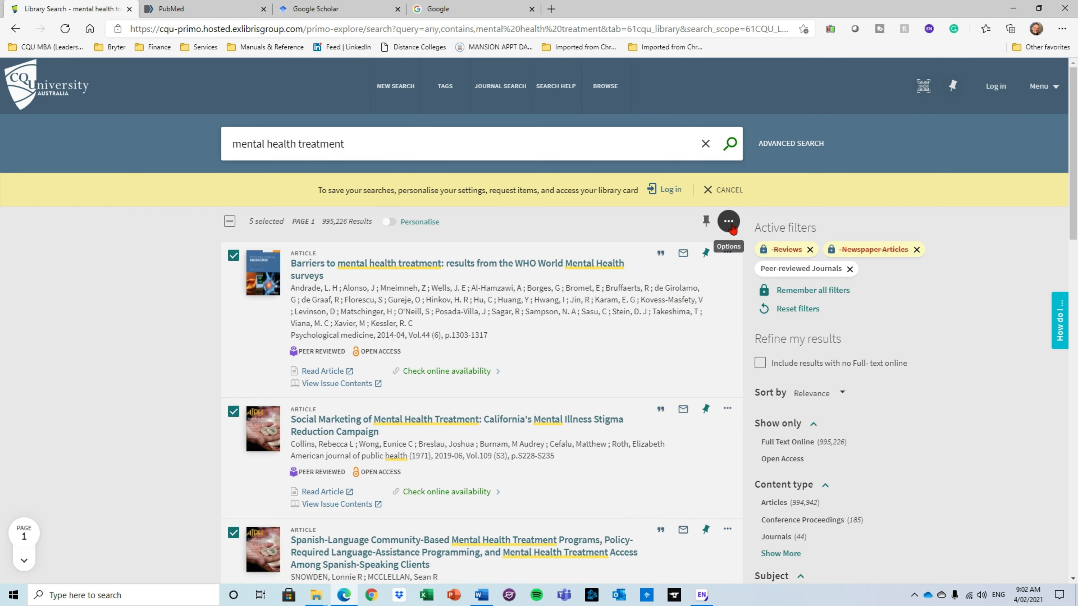
left_click(728, 223)
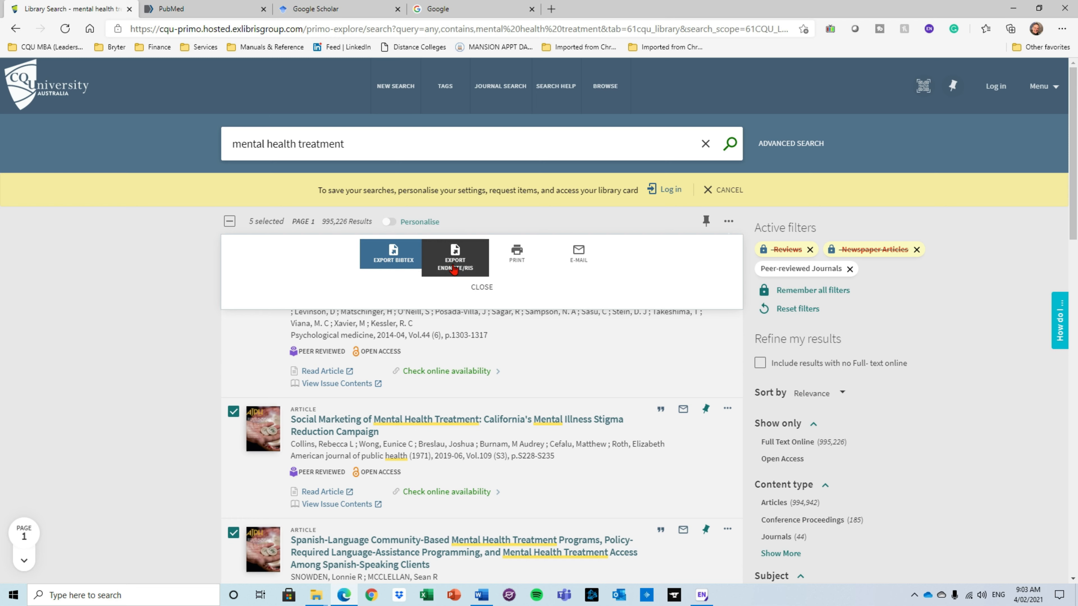
left_click(459, 271)
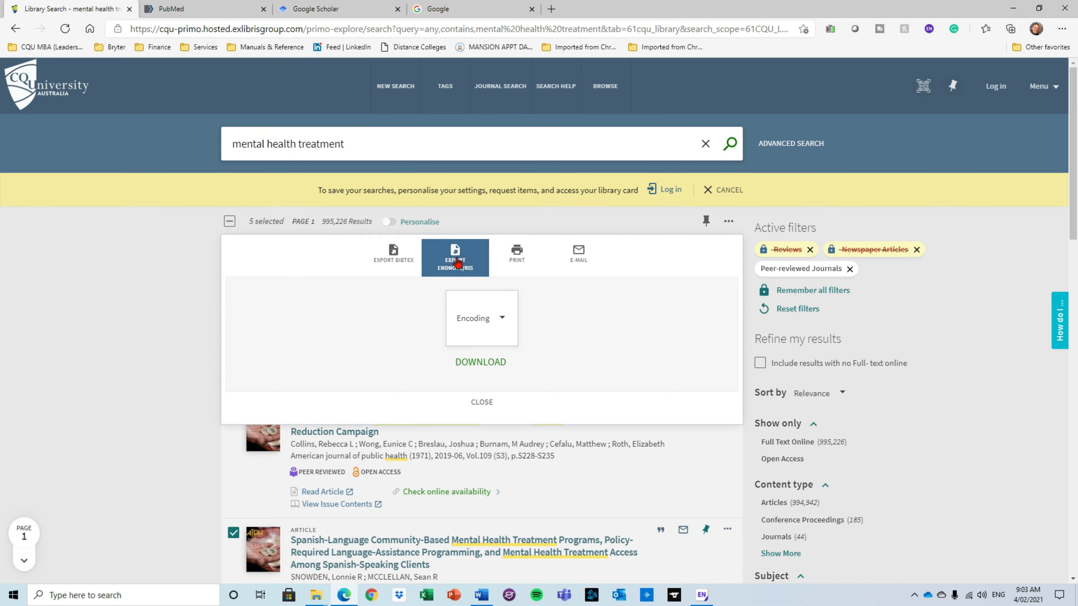
left_click(491, 369)
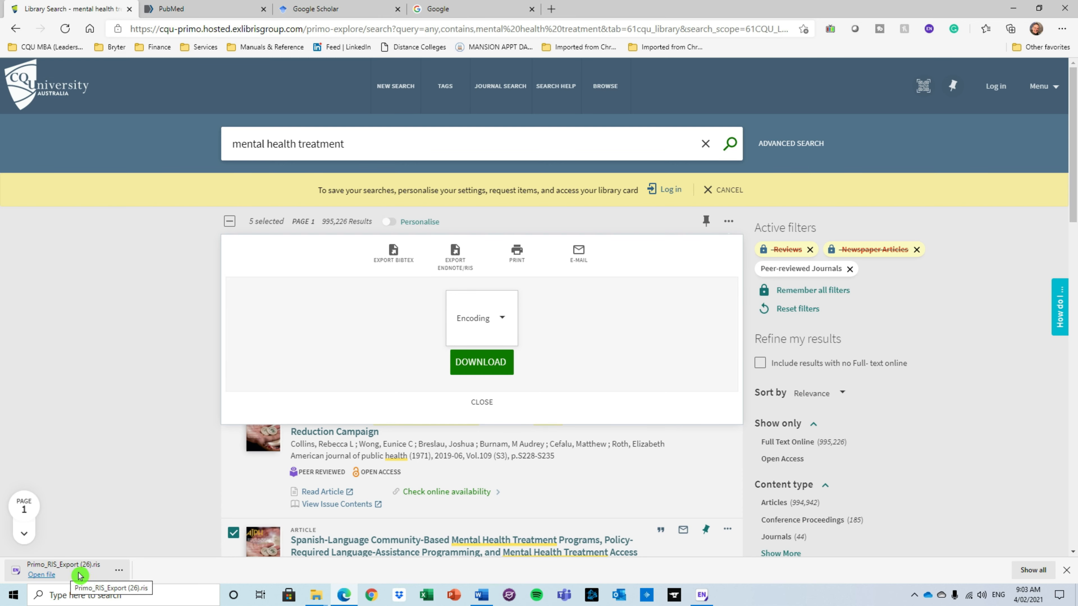
left_click(79, 576)
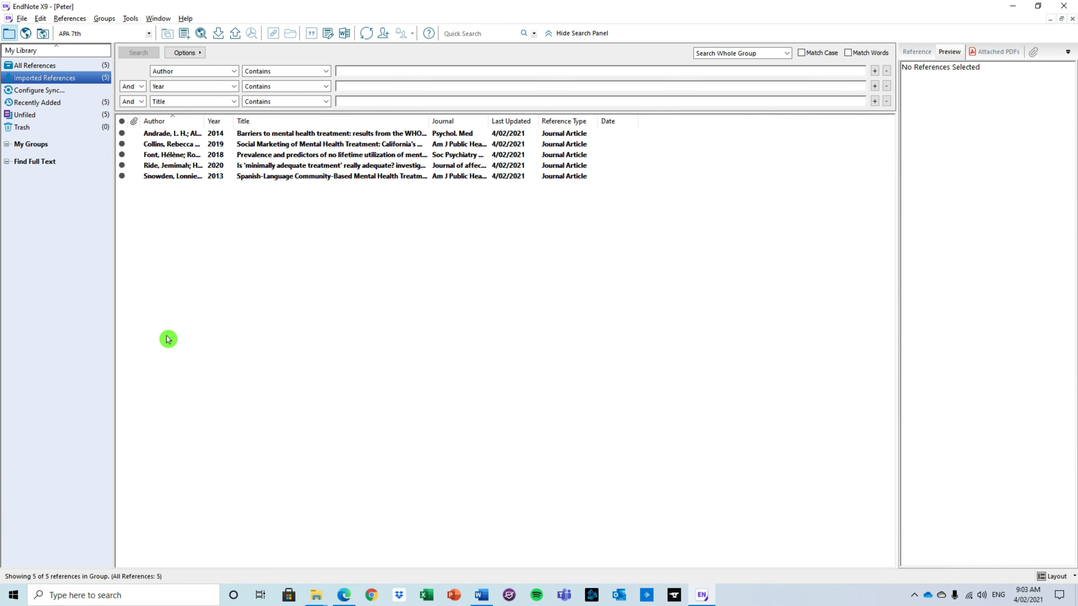
Step: Switch back to Edge, view the PubMed search page and return to the library search results
key("alt+Tab")
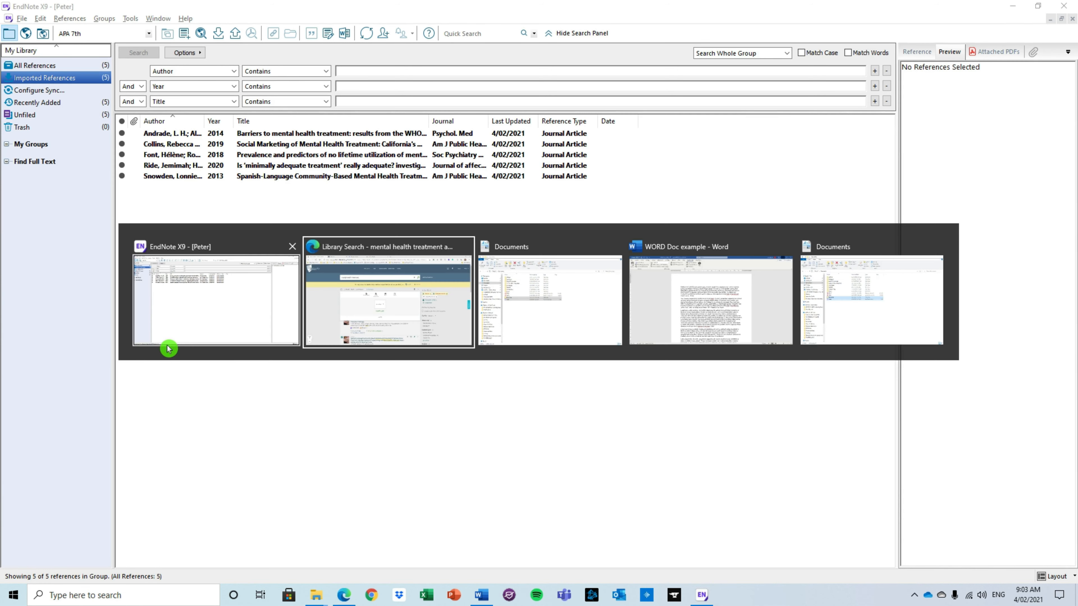
left_click(401, 341)
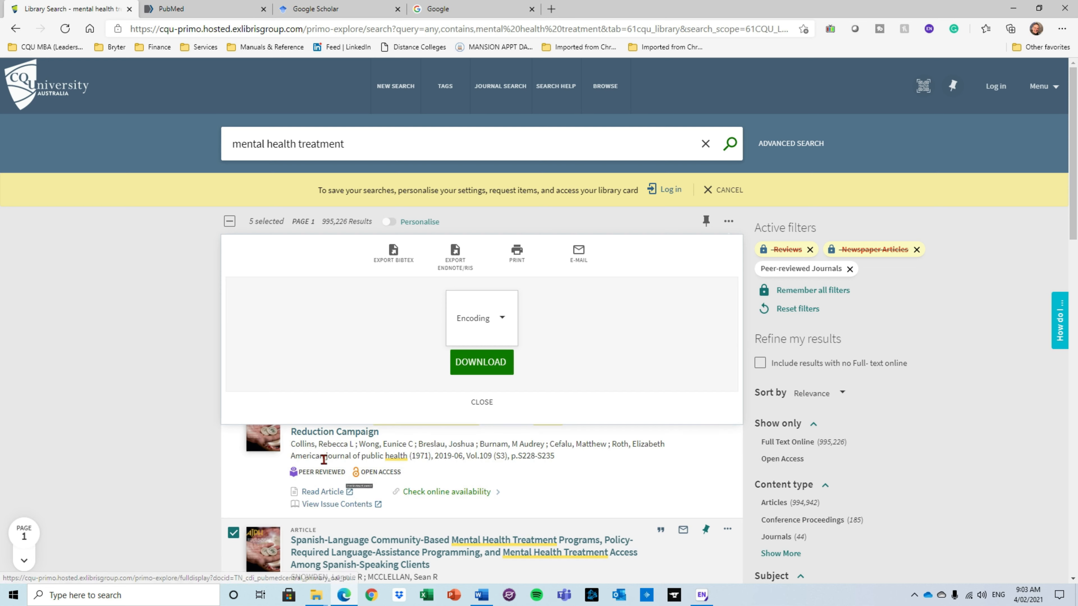
left_click(197, 10)
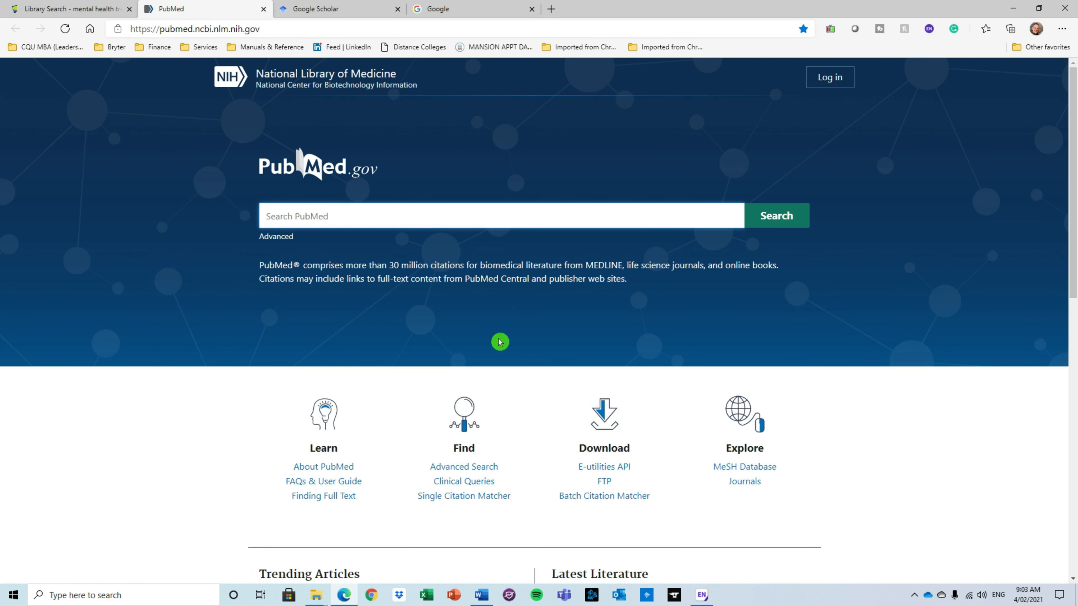
left_click(331, 207)
left_click(76, 10)
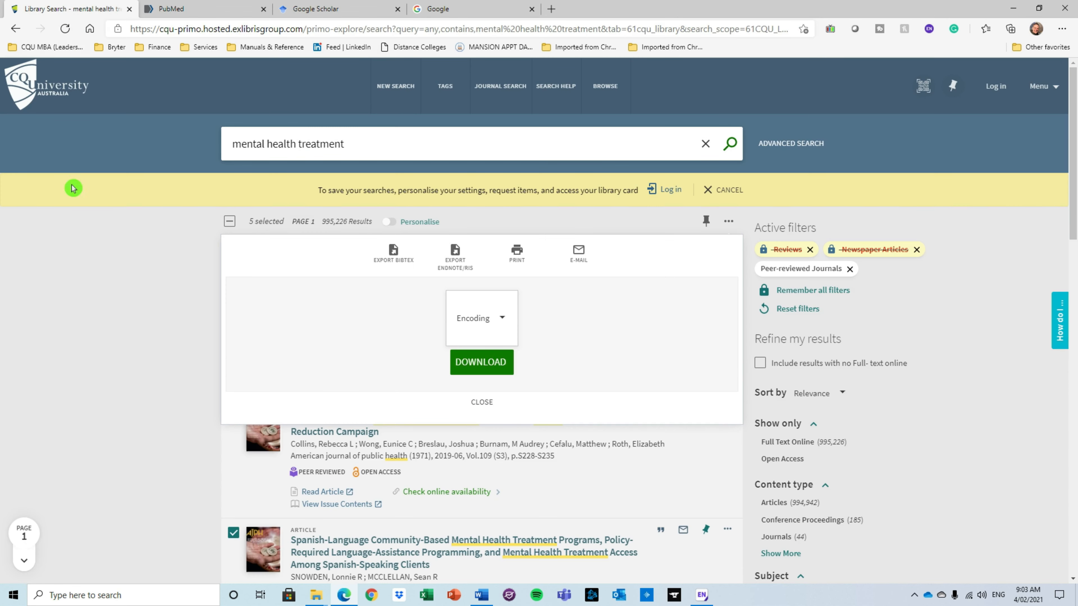
Step: Open the CQUniversity Library's A-Z Databases list and search it for pubmed
left_click(47, 47)
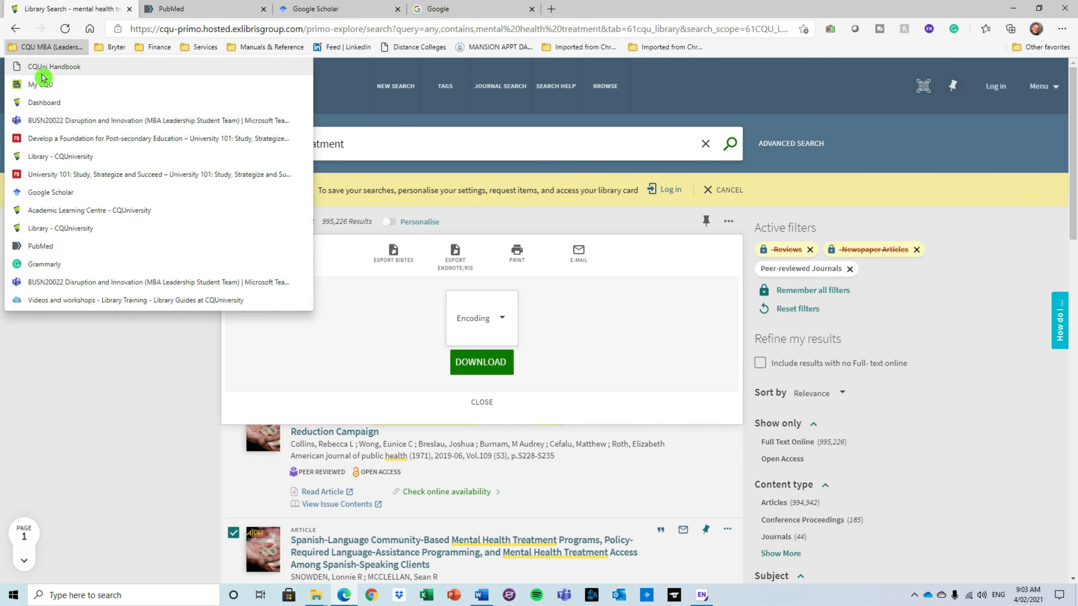
left_click(48, 160)
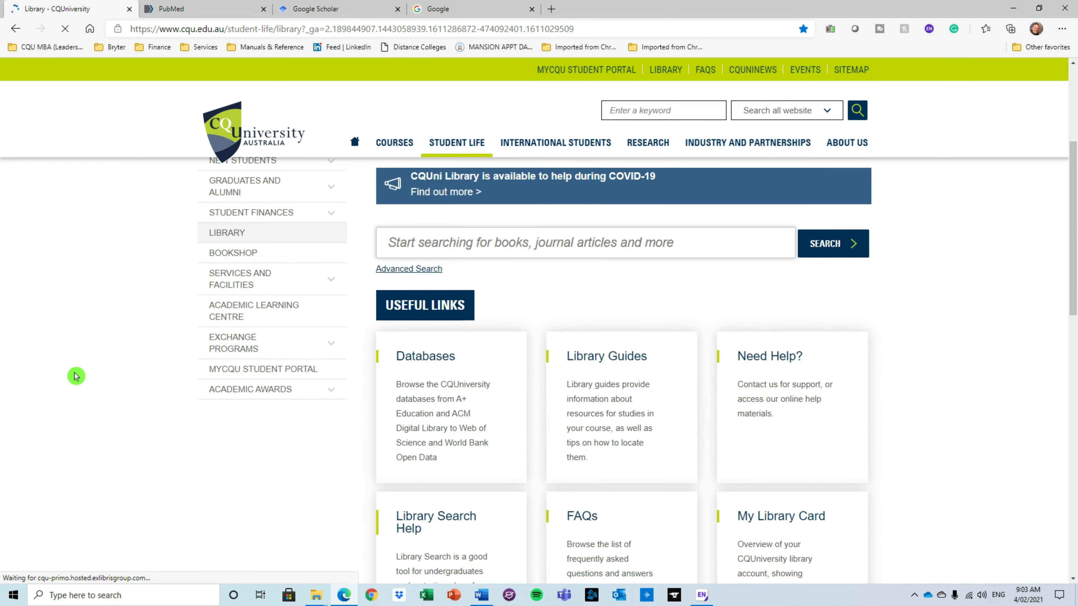
left_click(419, 389)
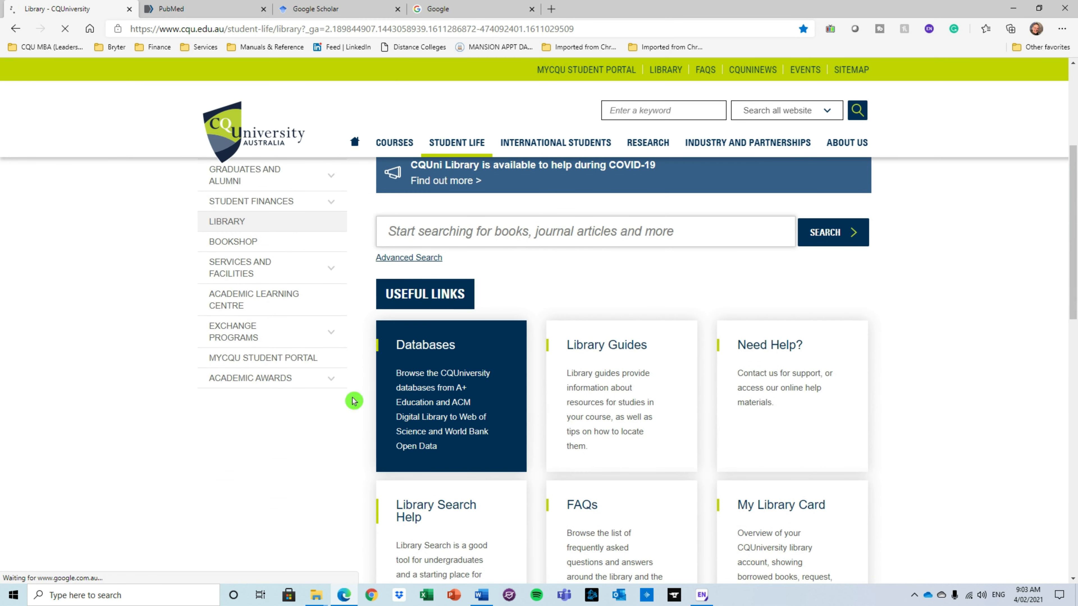
left_click(783, 197)
left_click(730, 218)
left_click(833, 201)
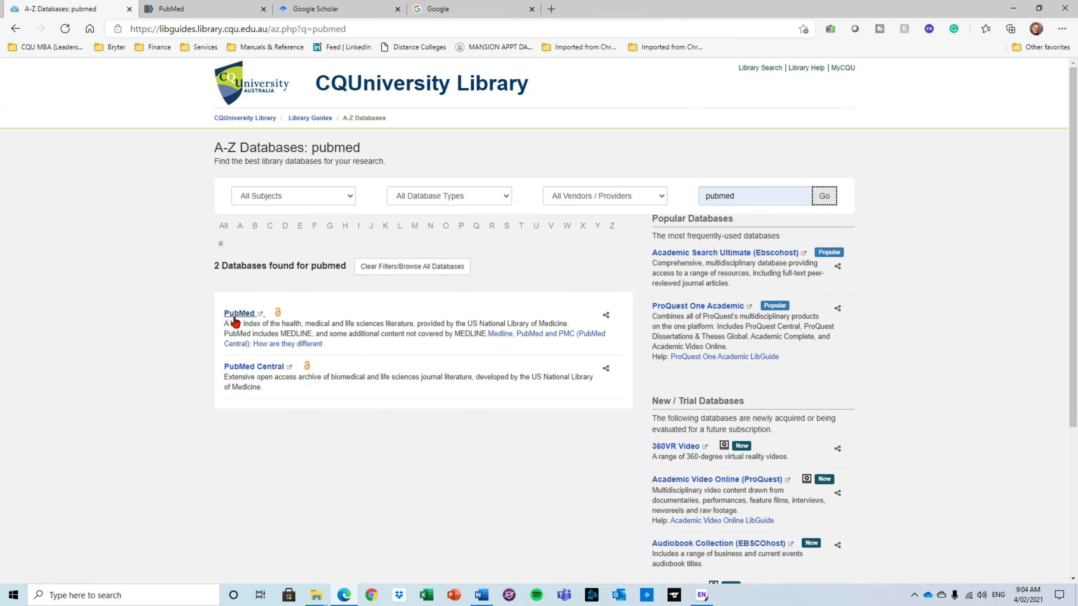
Step: Check the already open PubMed page, then return to the database results and open PubMed from there
left_click(204, 10)
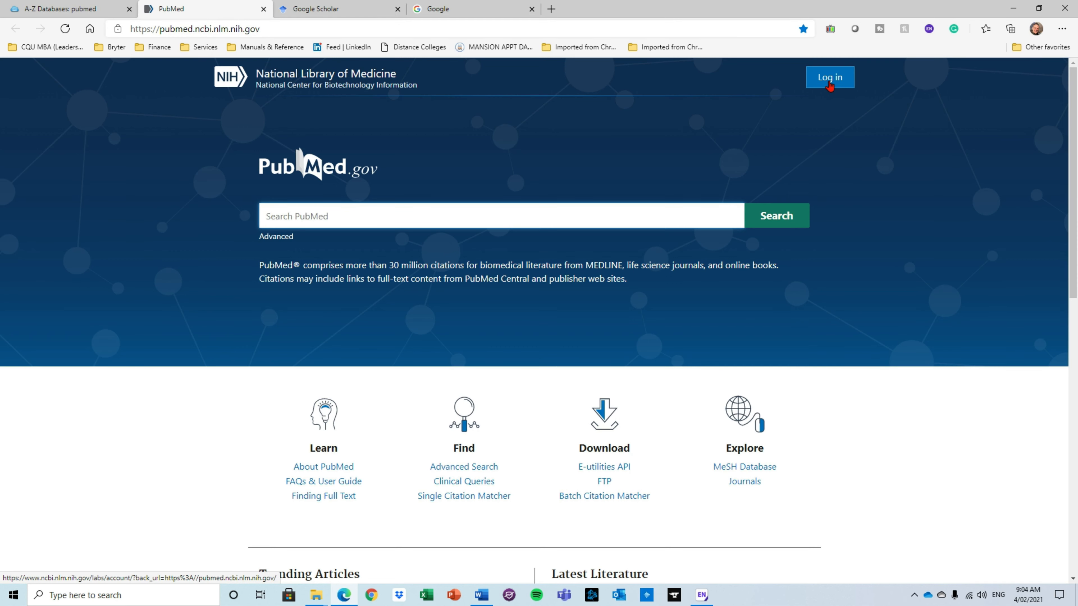
left_click(73, 11)
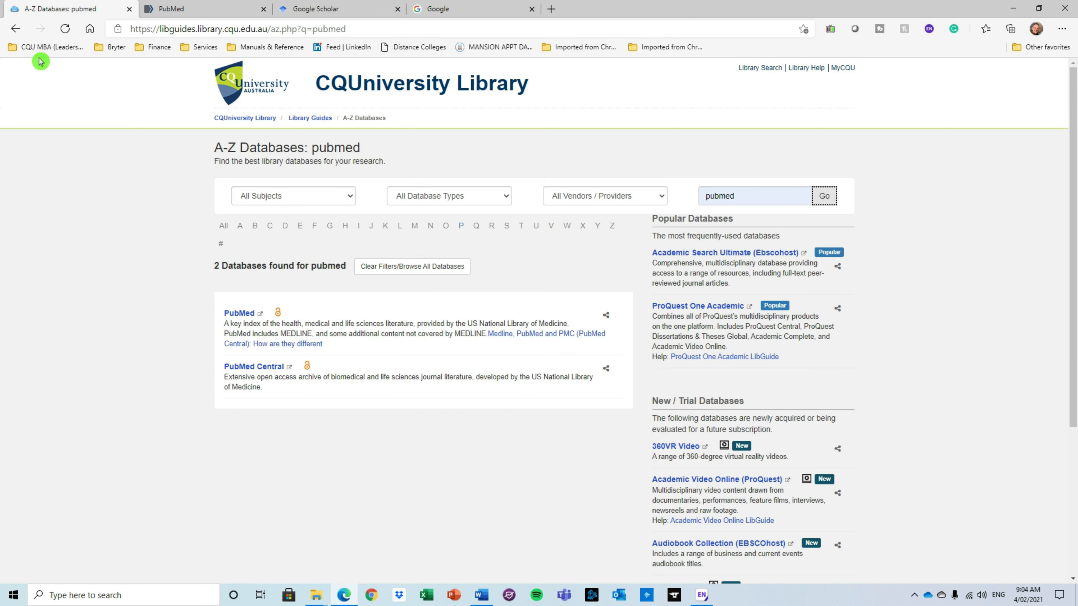
left_click(242, 314)
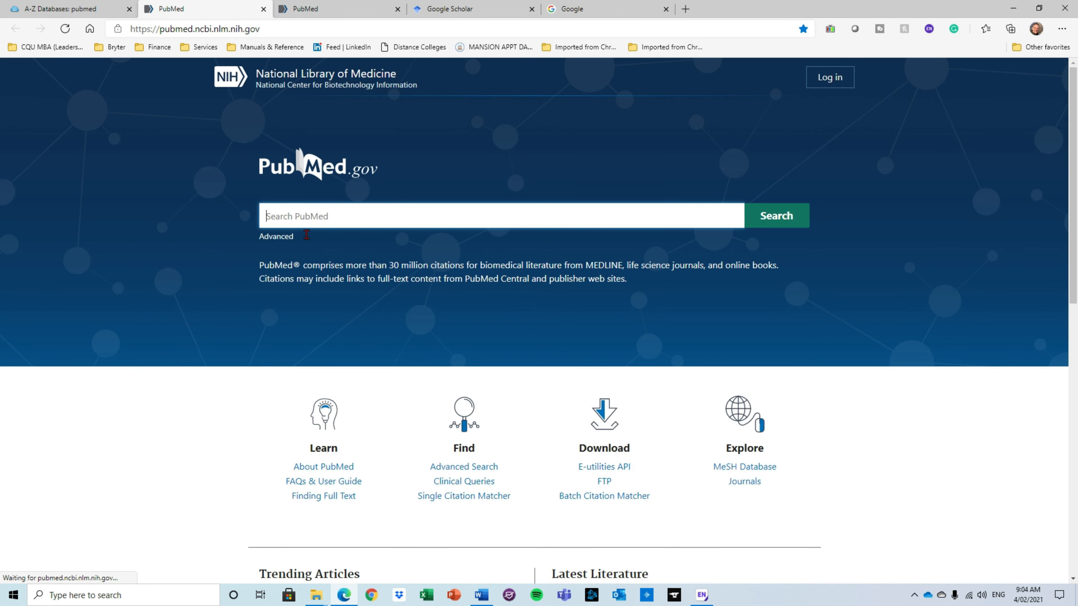
Step: Search PubMed for mental health
type("ment")
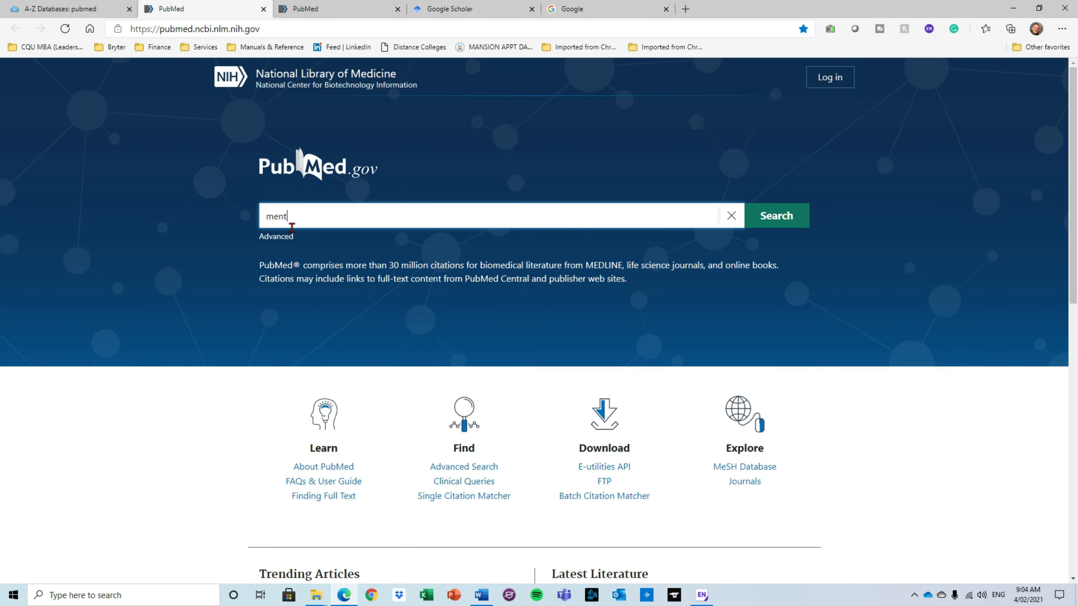
type("al healt")
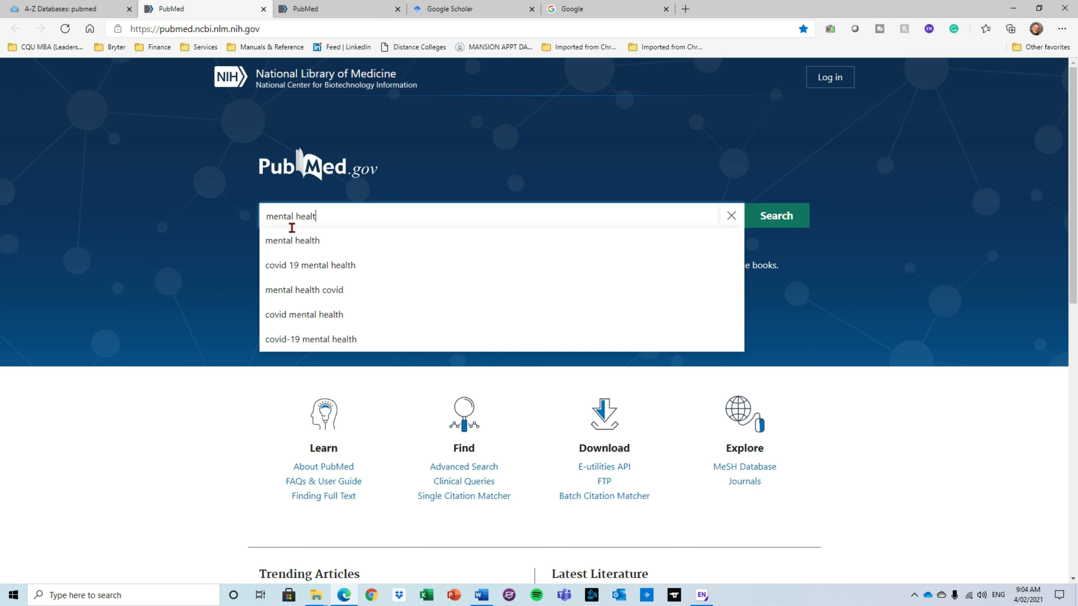
type("h")
left_click(312, 238)
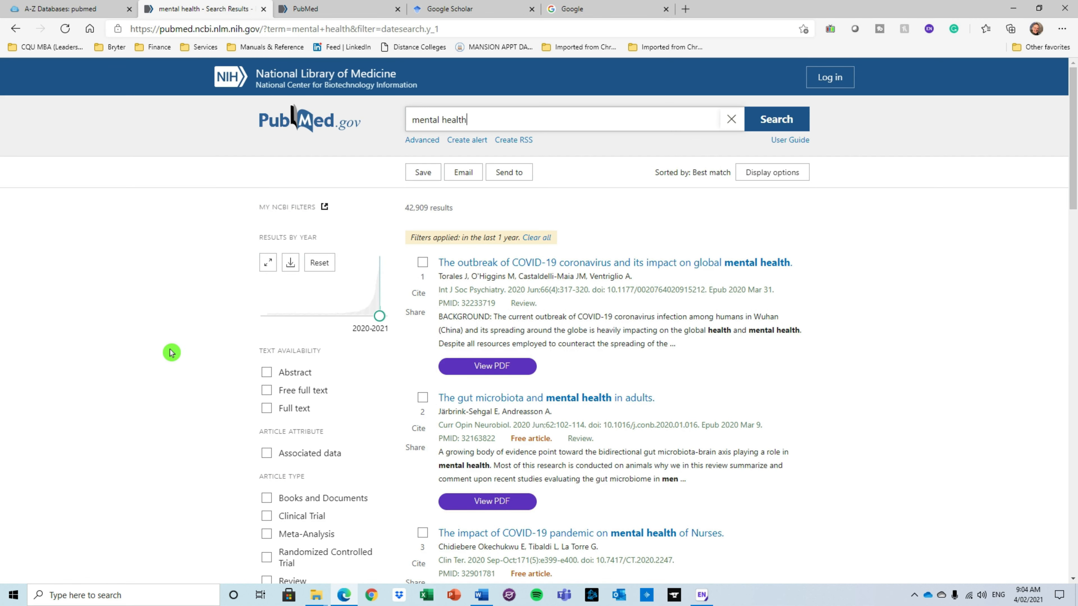
Step: Mark the first four articles in the PubMed search results
scroll(169, 333, "down", 3)
left_click(422, 104)
left_click(422, 240)
left_click(422, 375)
left_click(422, 487)
Step: Send the four marked articles to a citation manager file, open the downloaded file in EndNote and show all references
scroll(423, 488, "up", 3)
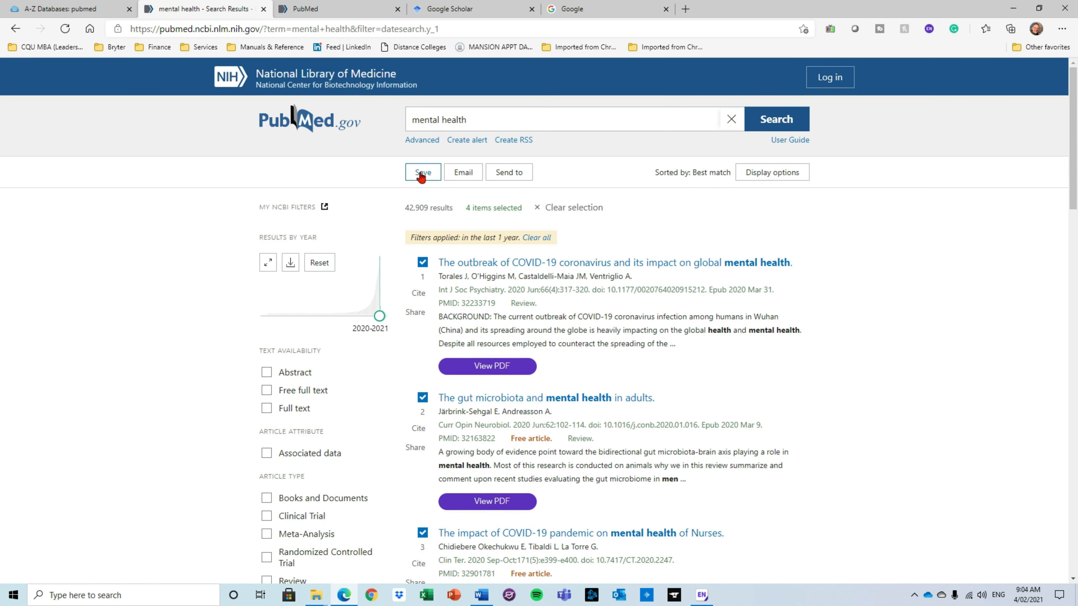
left_click(507, 178)
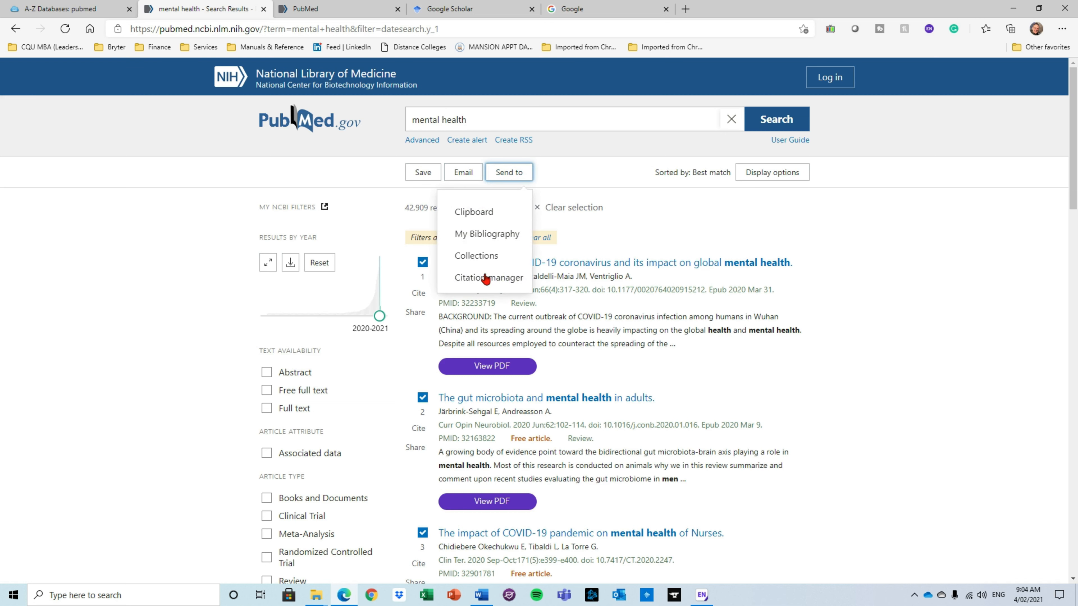
left_click(470, 278)
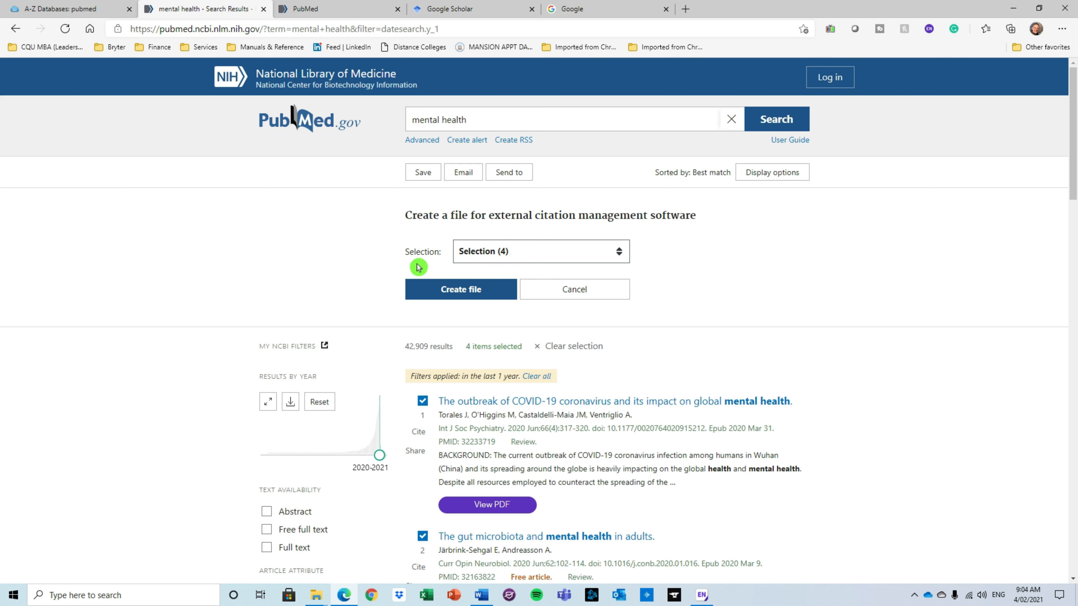
left_click(455, 298)
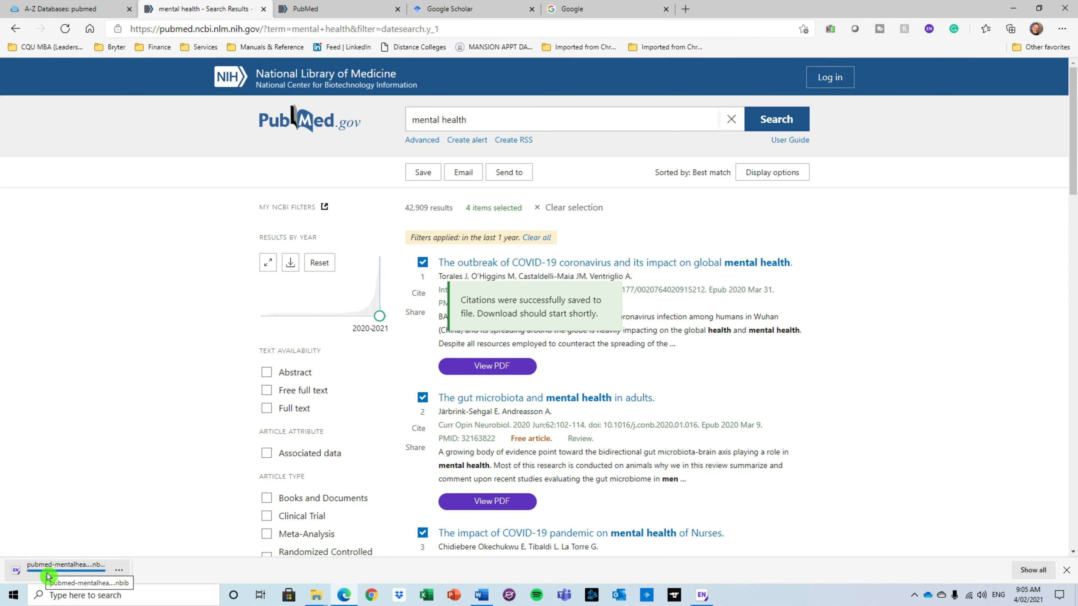
left_click(50, 576)
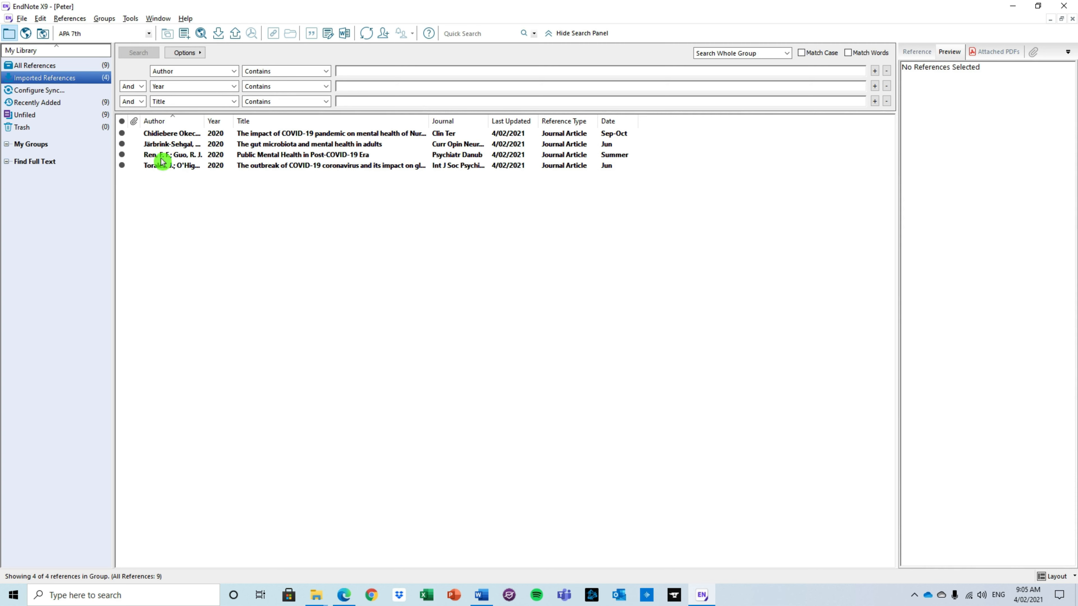
left_click(44, 67)
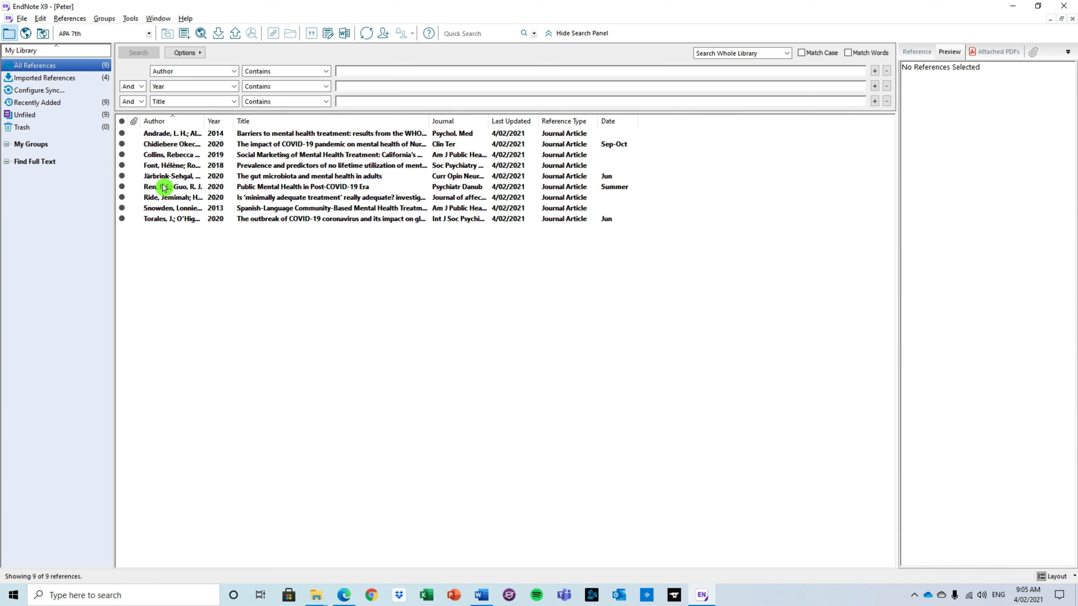
Step: Switch back to Edge, open the article "COVID-19 Pandemic: A Serious Threat for Public Mental Health Globally" and look through its abstract
key("alt+Tab")
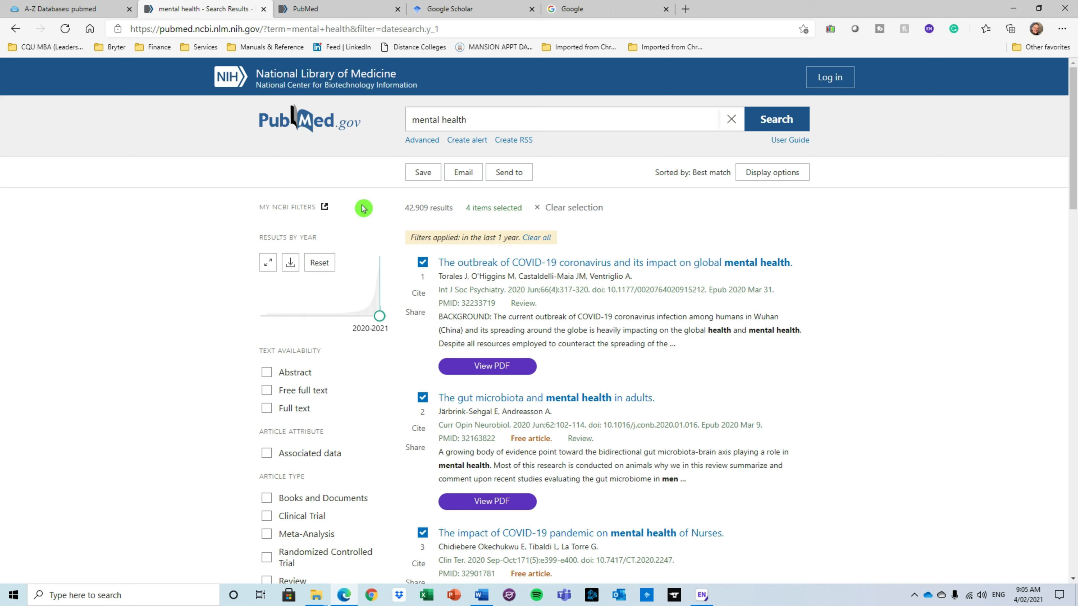
scroll(451, 319, "down", 10)
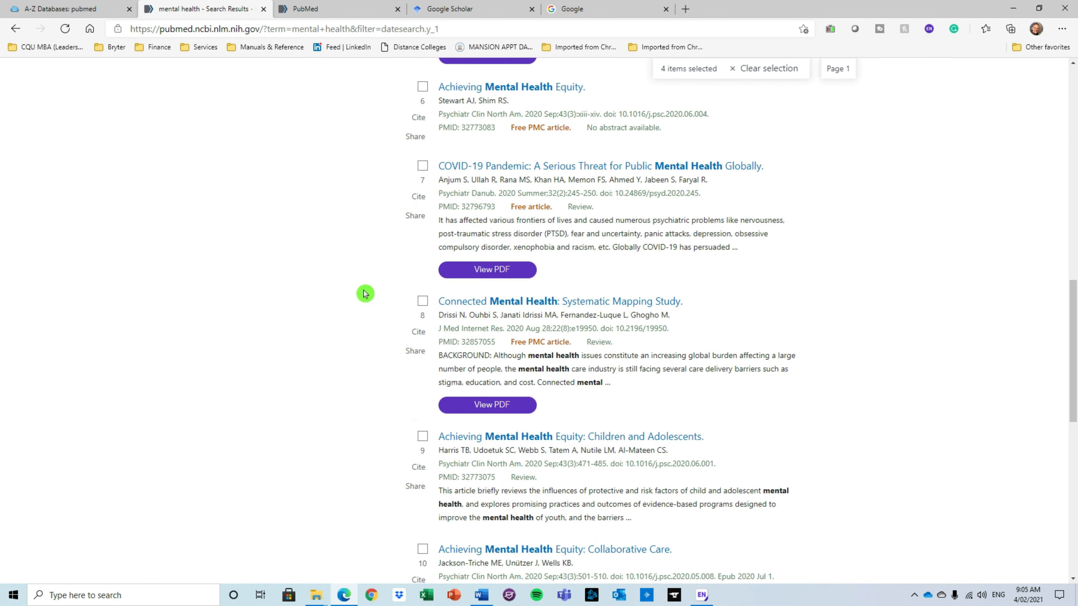
left_click(498, 170)
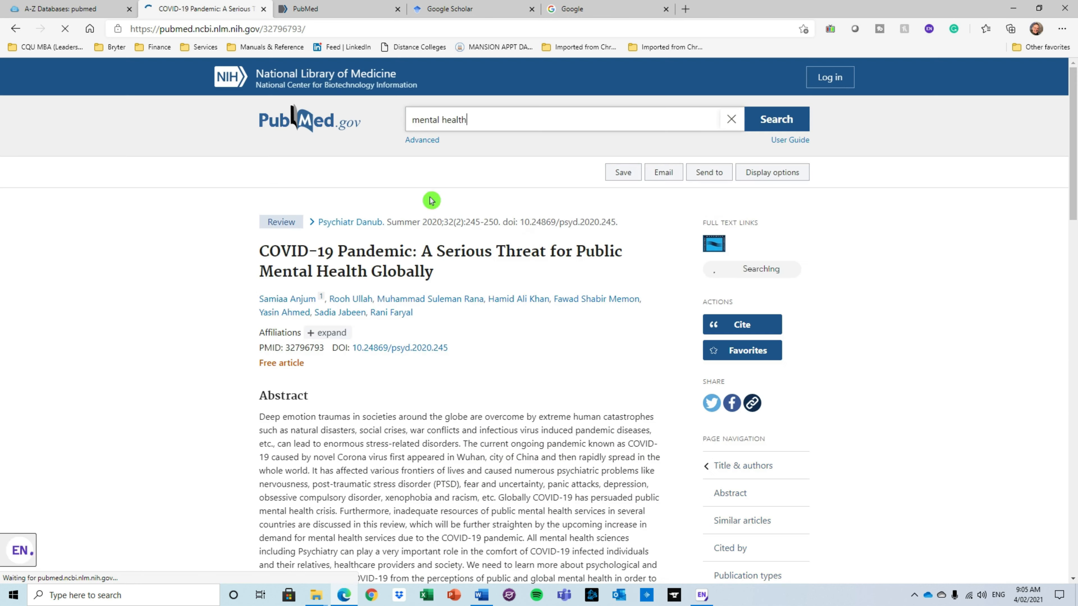
scroll(247, 365, "down", 3)
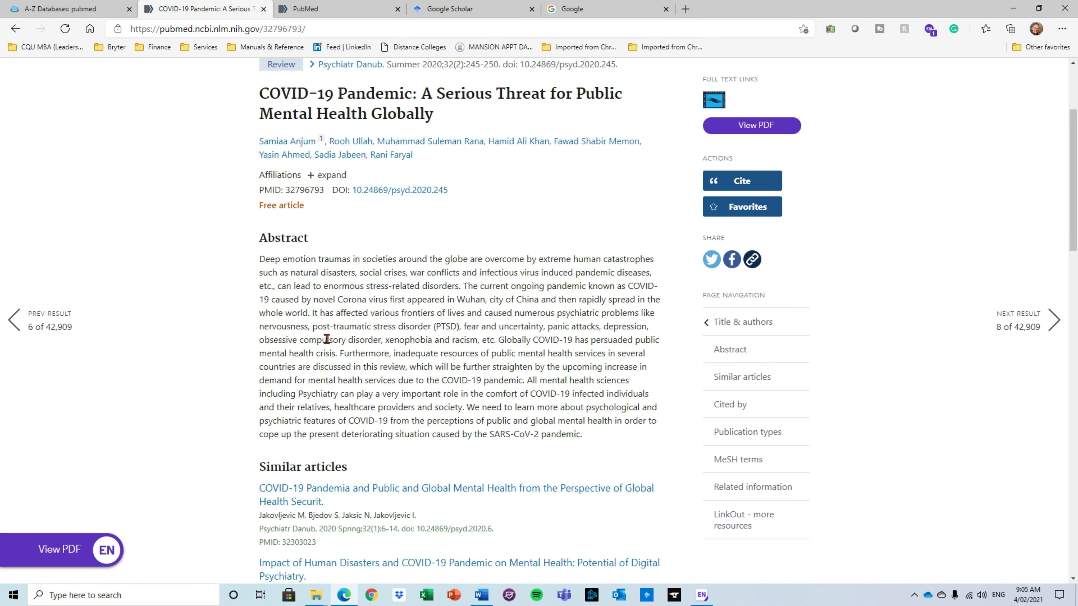
Step: Send this single article to a citation manager file, open the downloaded file in EndNote and show all references
scroll(344, 389, "up", 3)
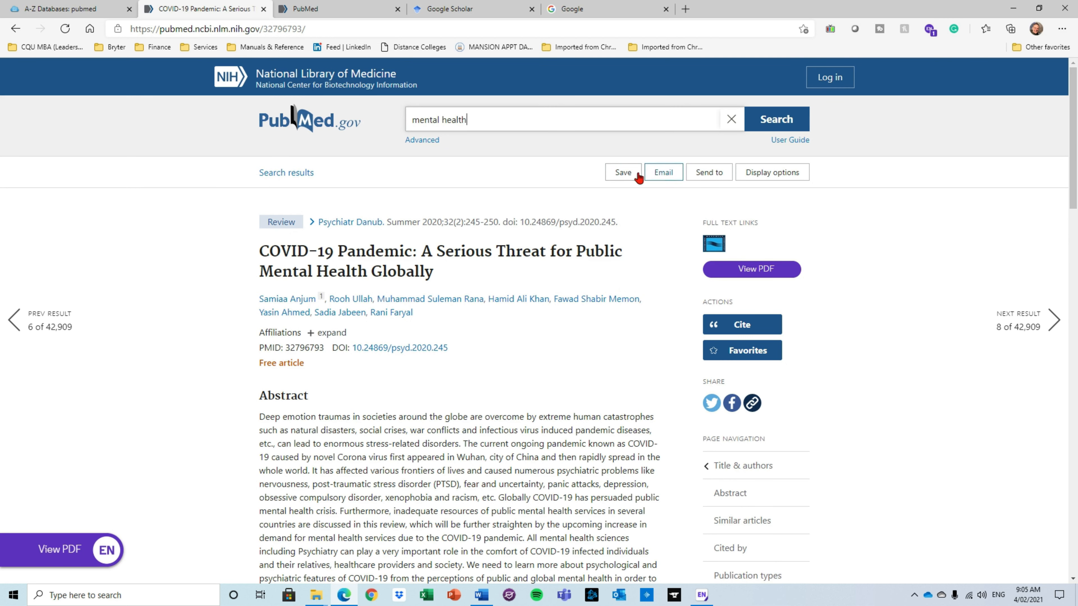
left_click(711, 174)
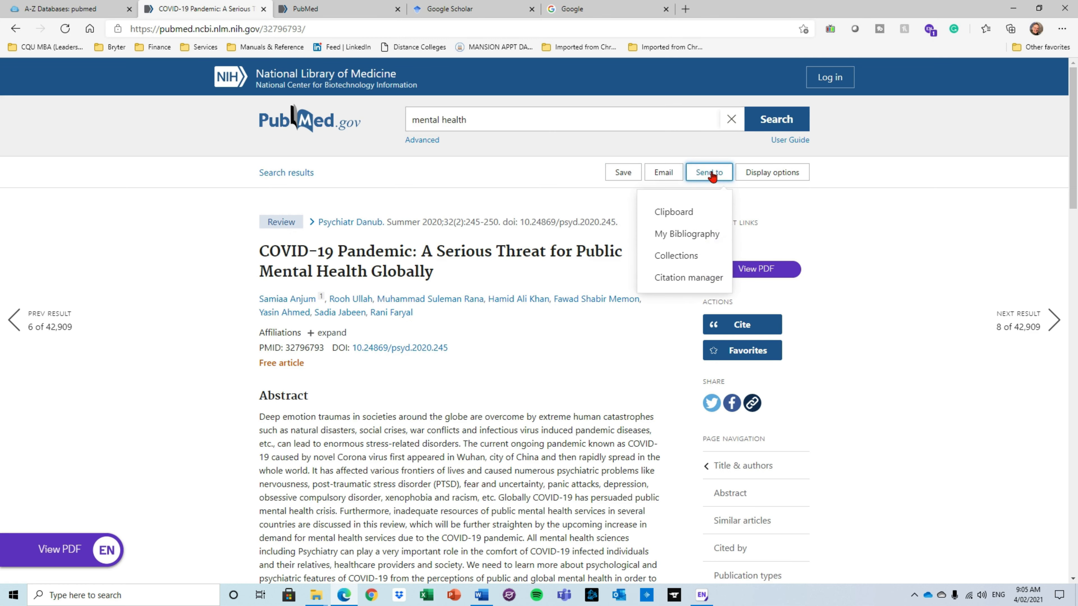
left_click(689, 279)
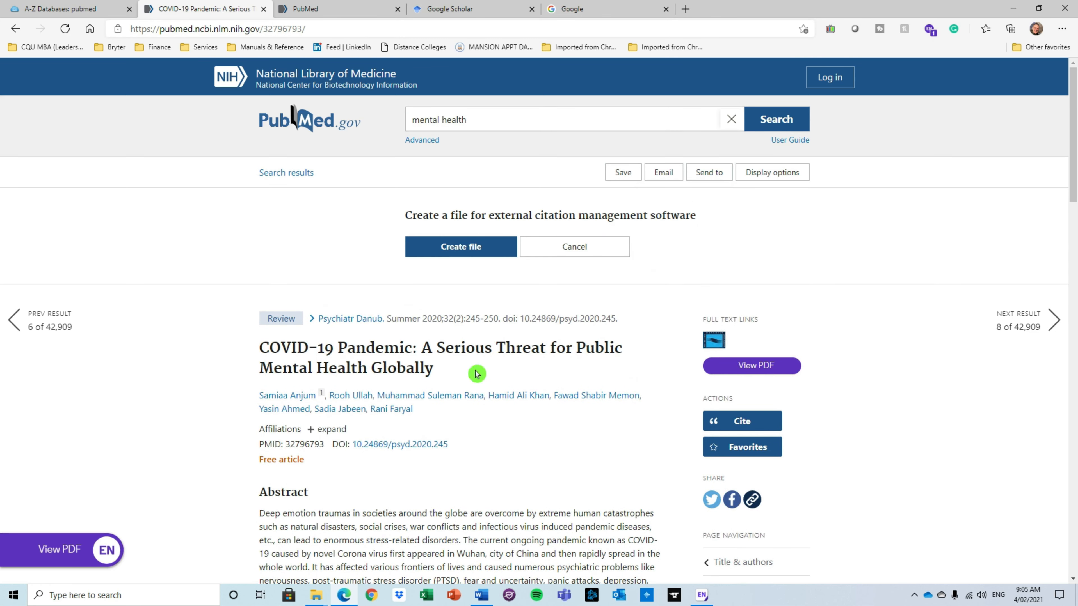
left_click(441, 251)
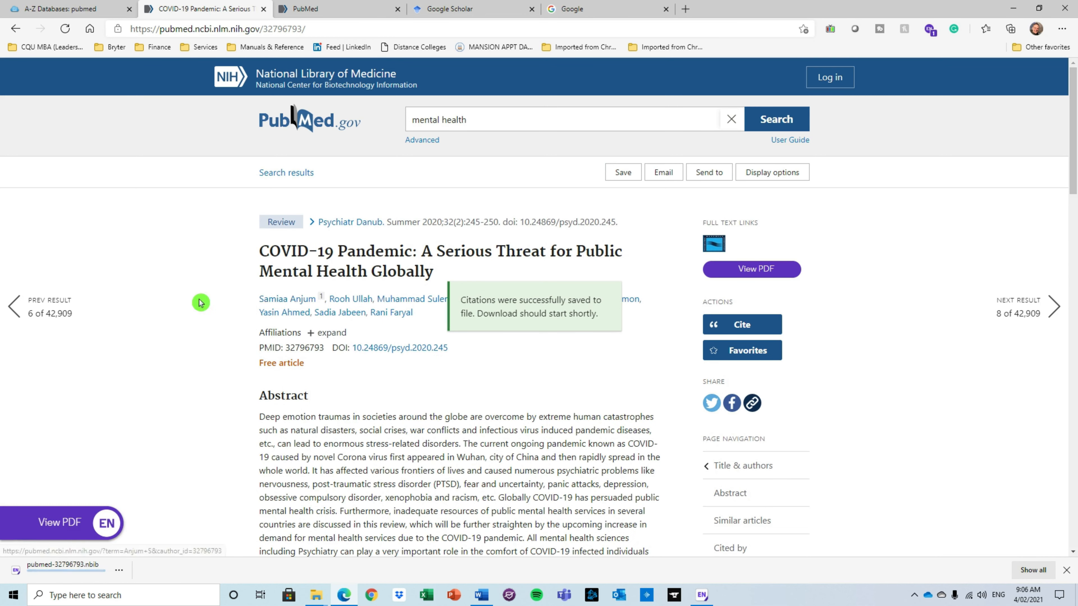
left_click(60, 578)
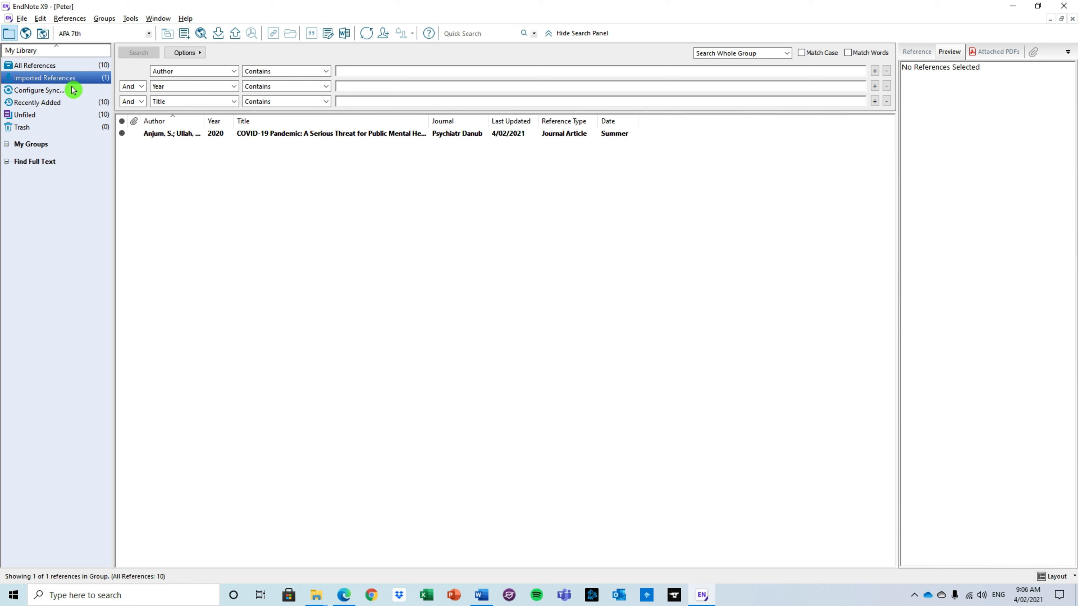
left_click(59, 66)
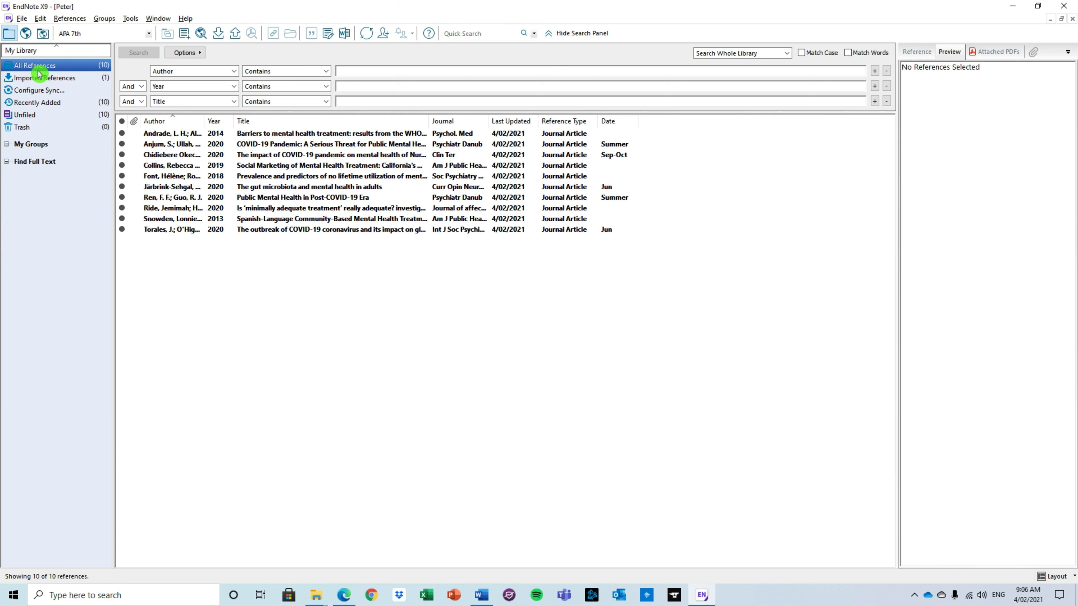
Step: Import the file PDF 1 from Documents into the library using the PDF import option and select the imported reference
left_click(24, 19)
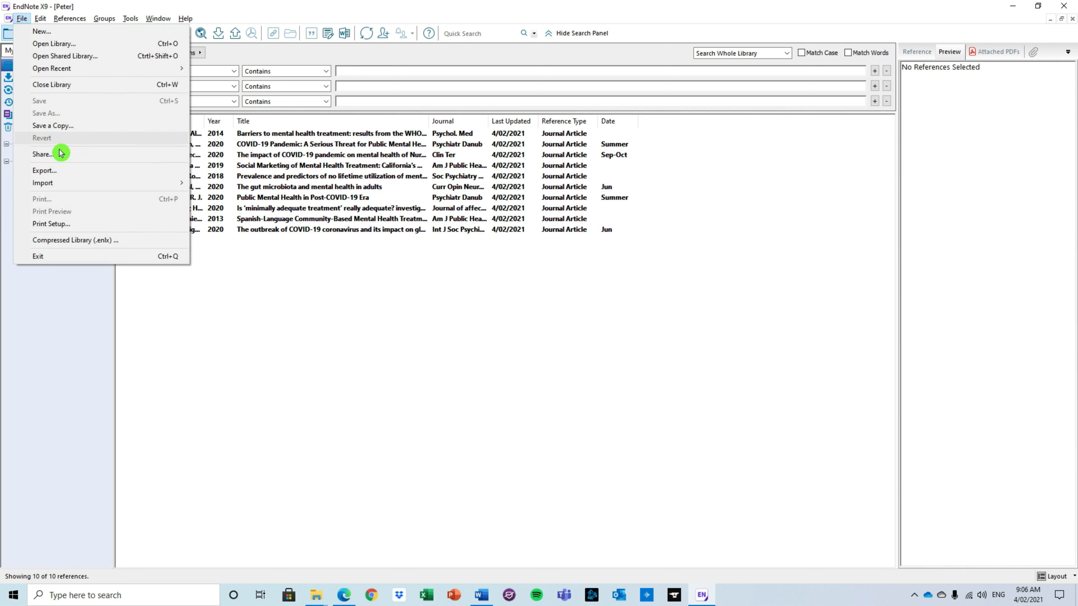
mouse_move(72, 190)
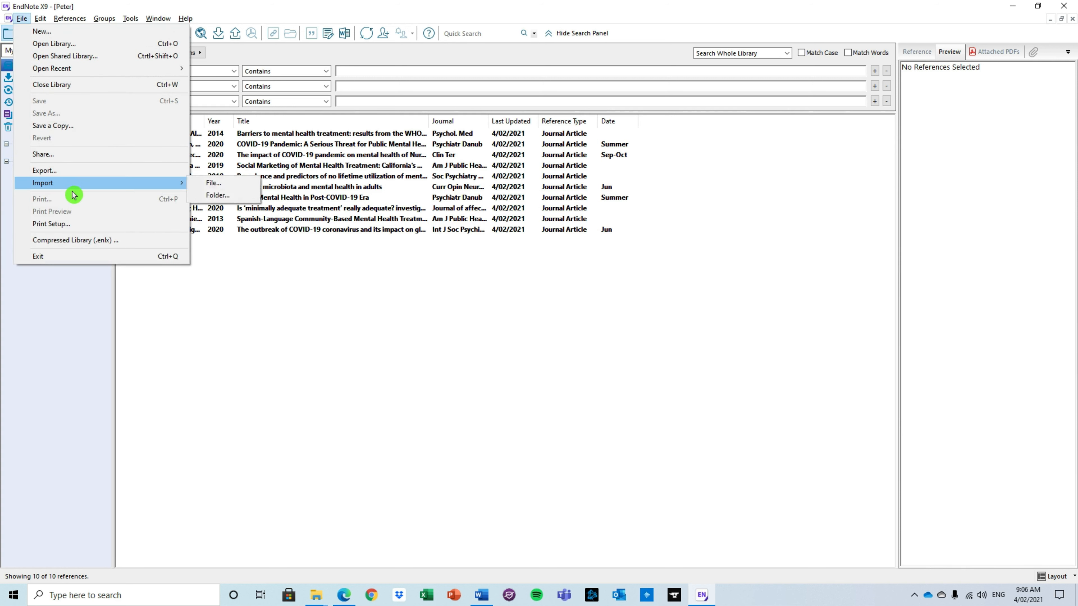
left_click(232, 188)
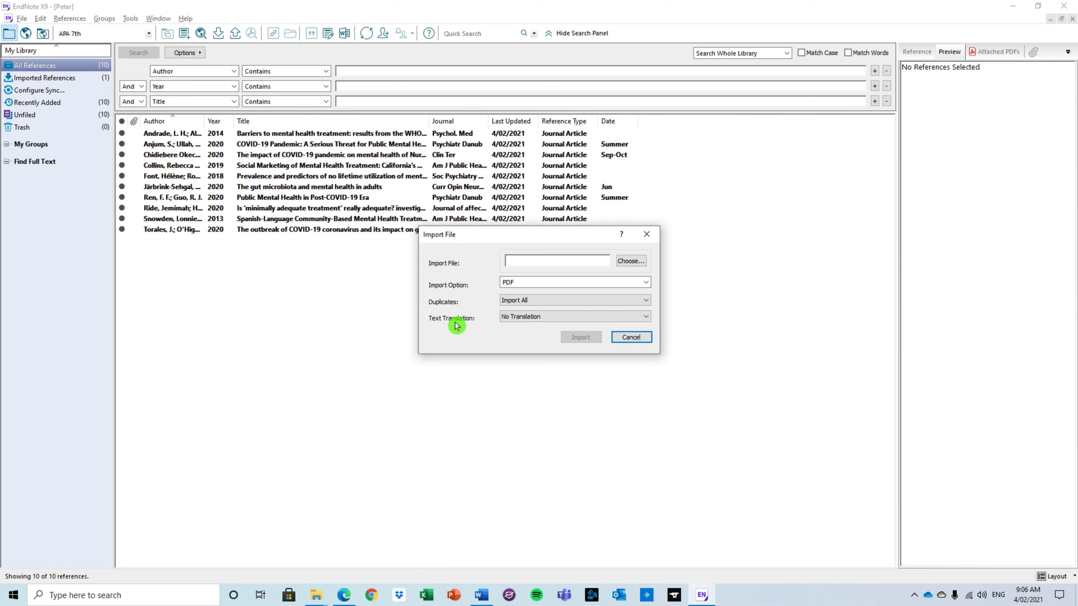
left_click(525, 291)
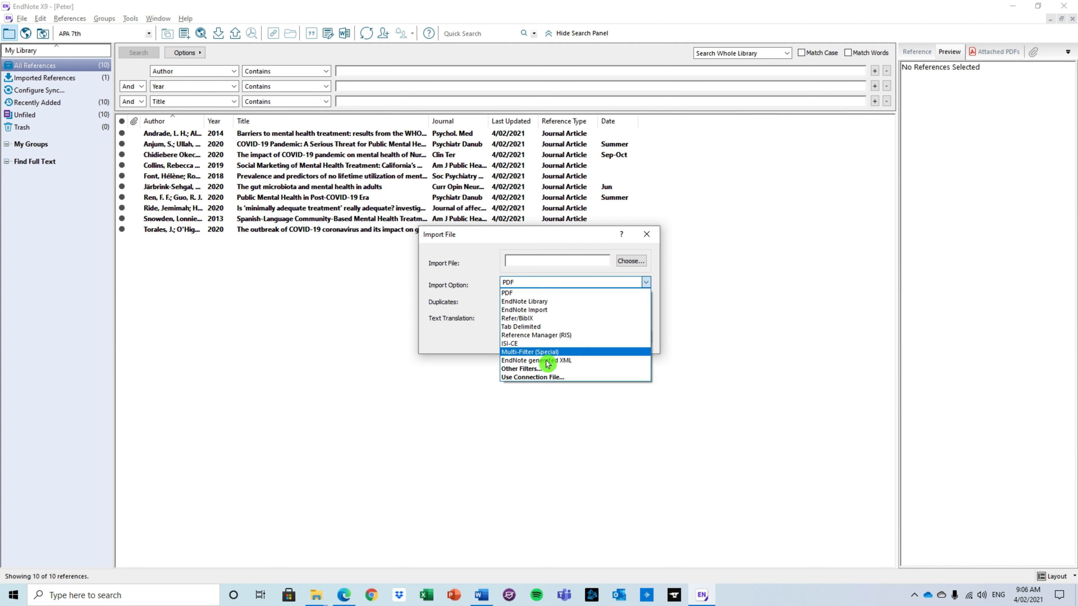
left_click(534, 292)
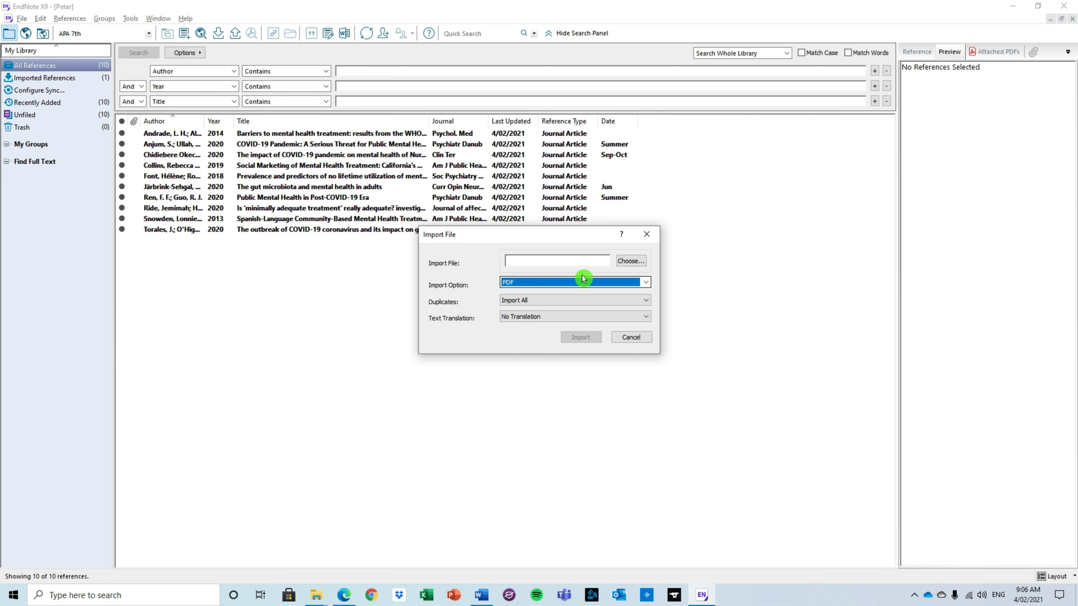
left_click(638, 269)
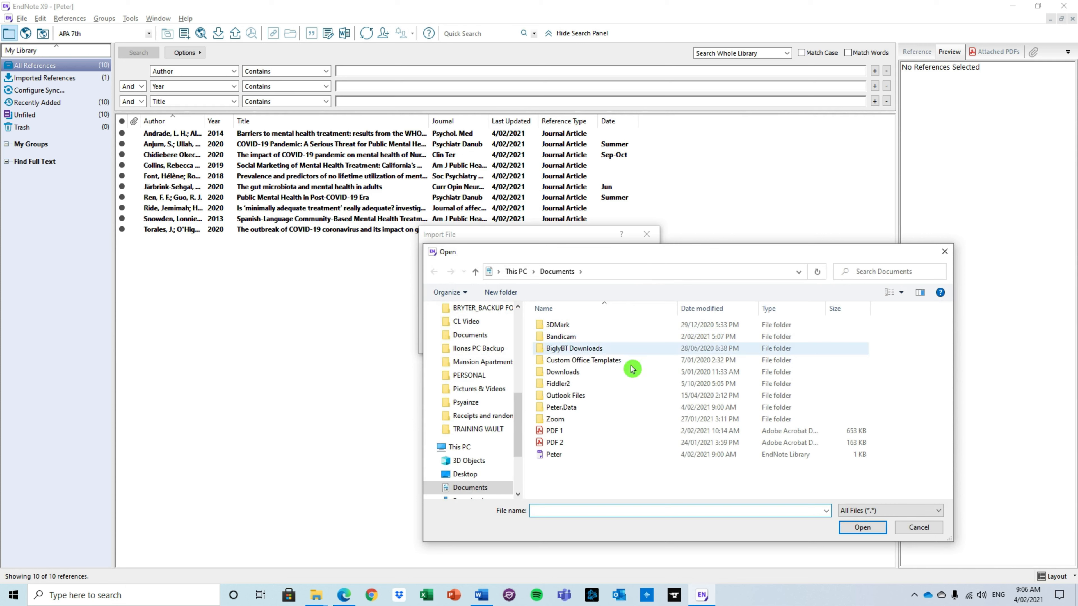
left_click(580, 438)
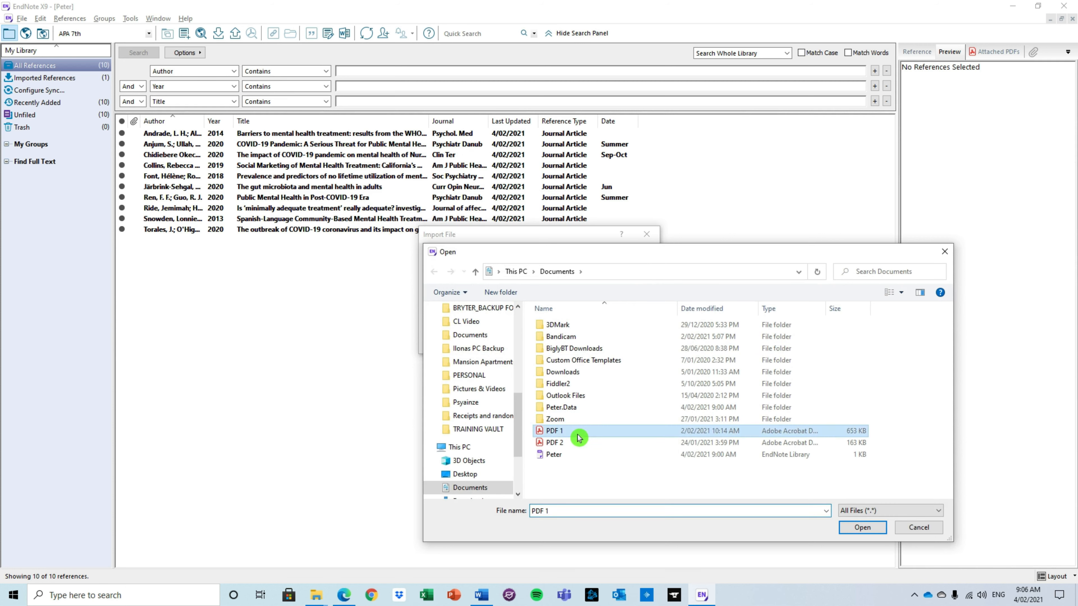
left_click(878, 530)
left_click(581, 337)
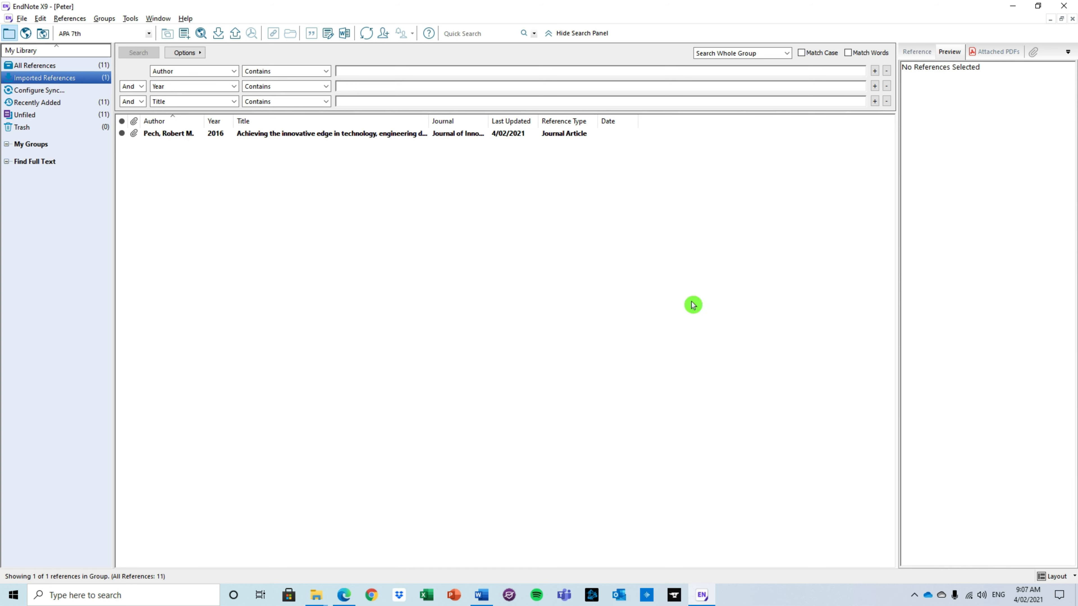
left_click(354, 142)
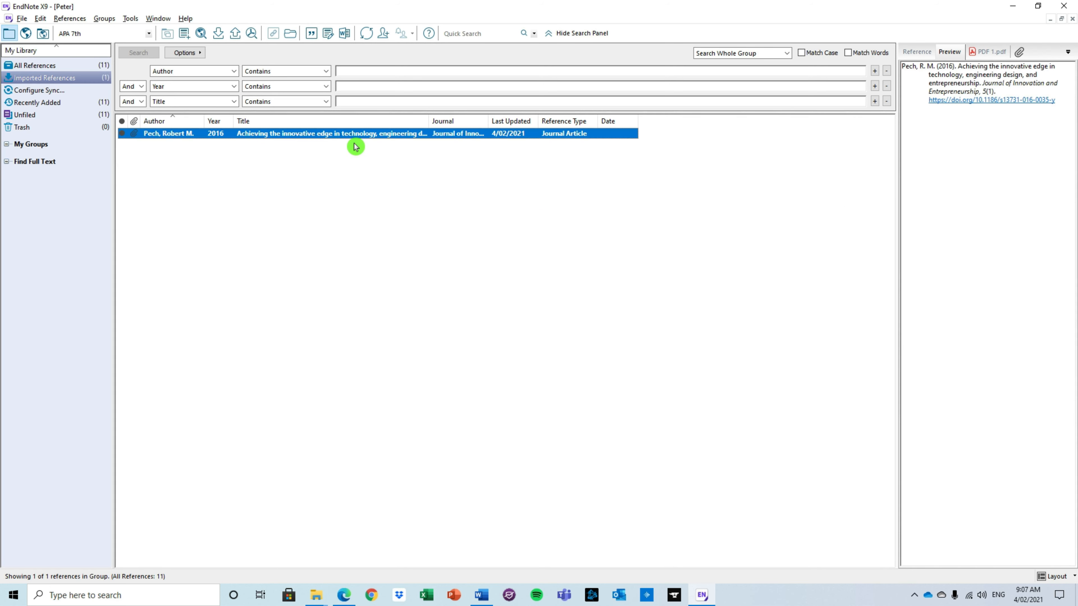
Step: Look through the imported reference's bibliographic fields and return to its formatted citation preview
left_click(918, 52)
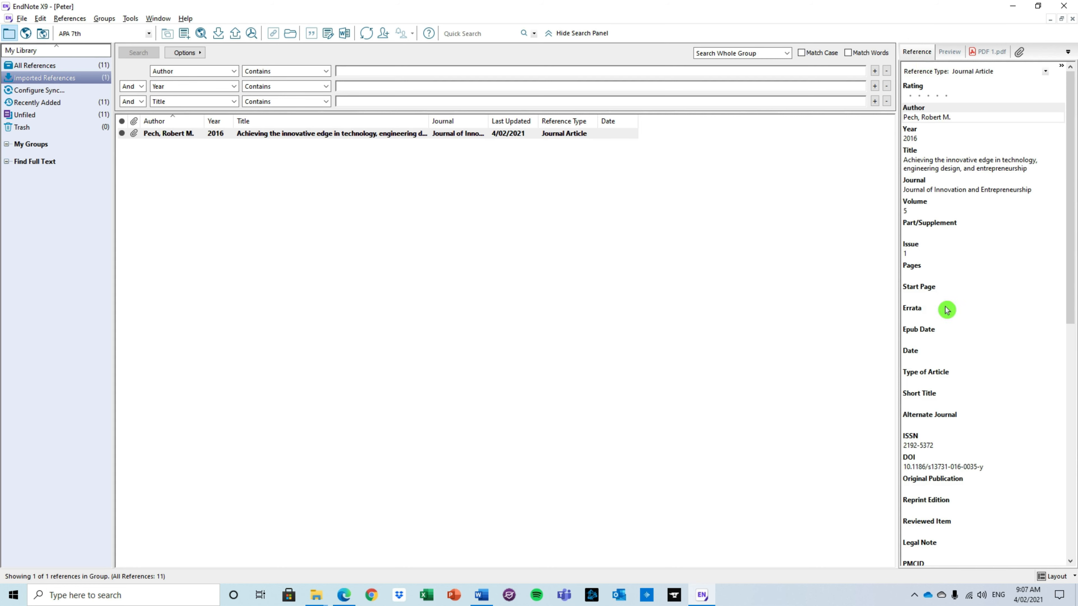
left_click(924, 483)
left_click(949, 51)
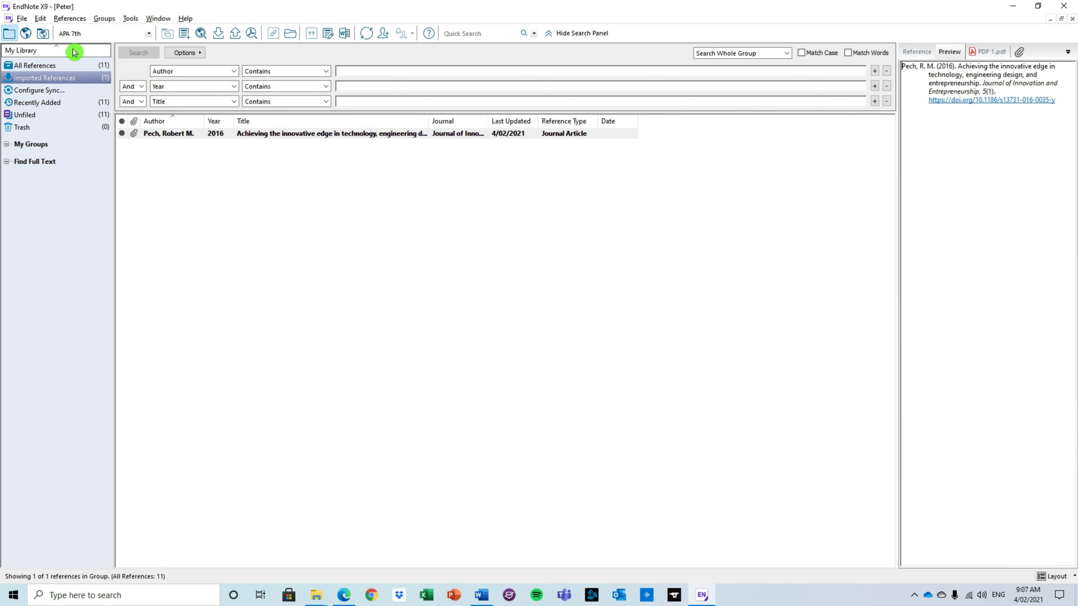
Step: Switch the output style to APA 6th and then to Vancouver, comparing how the citation preview is formatted
left_click(148, 33)
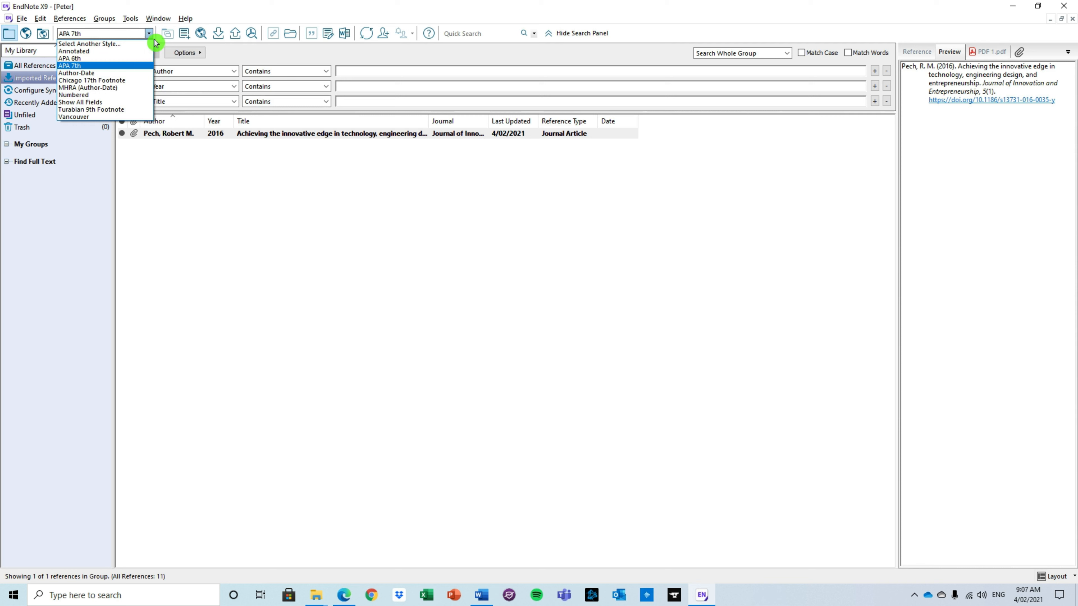
left_click(94, 59)
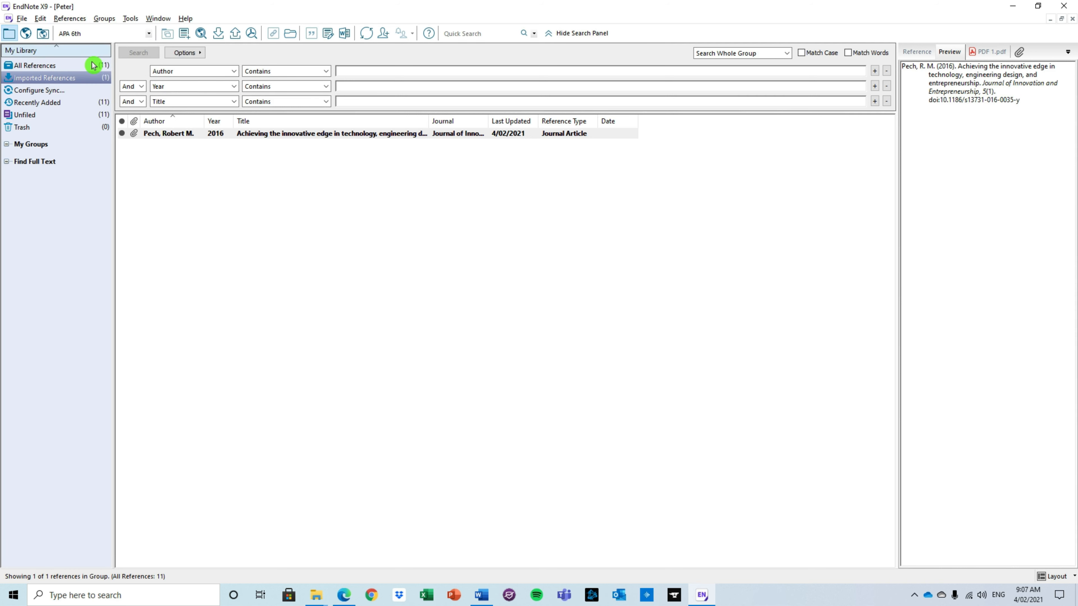
left_click(149, 34)
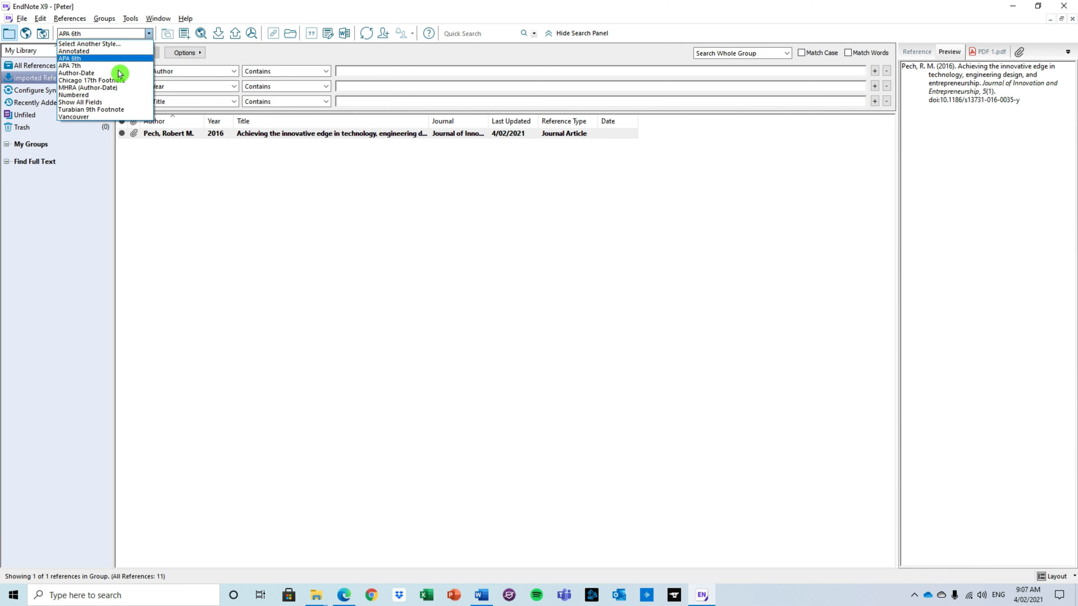
left_click(101, 123)
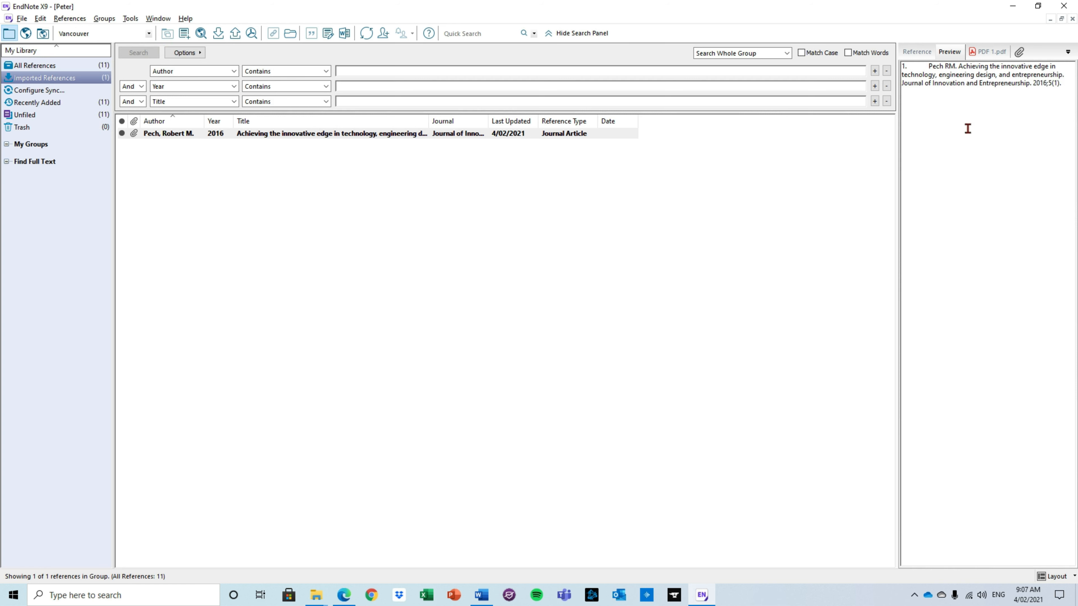
Step: Browse the complete list of additional output styles and close it without choosing one
left_click(149, 33)
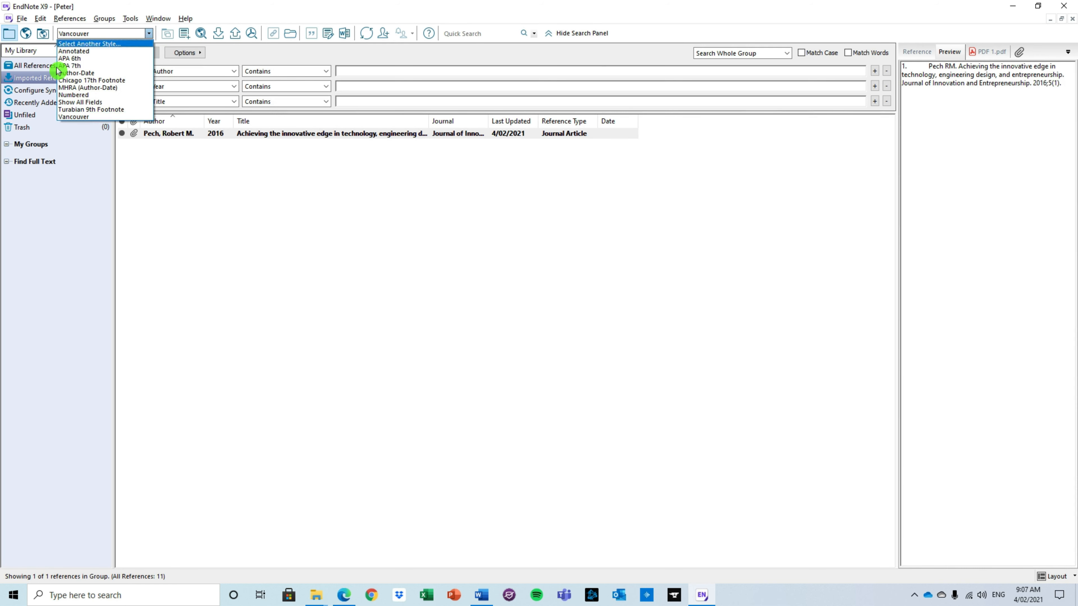
left_click(76, 44)
scroll(512, 257, "down", 2)
scroll(512, 253, "up", 3)
scroll(513, 251, "up", 16)
scroll(513, 250, "up", 10)
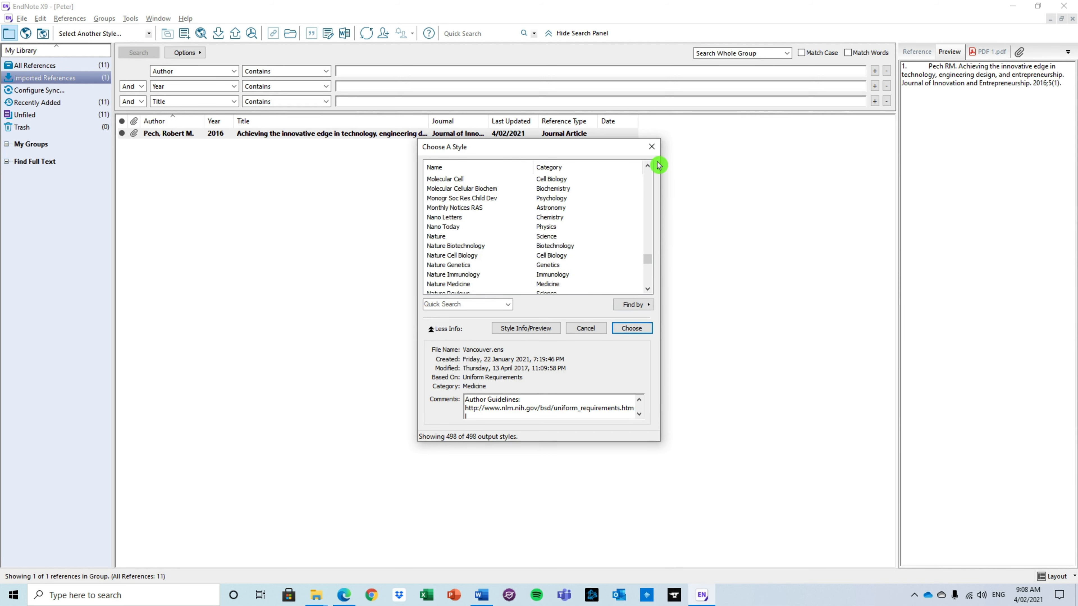
left_click(652, 147)
Step: Set the output style back to APA 7th and open the reference's attached PDF 1.pdf in the full-size viewer
left_click(149, 33)
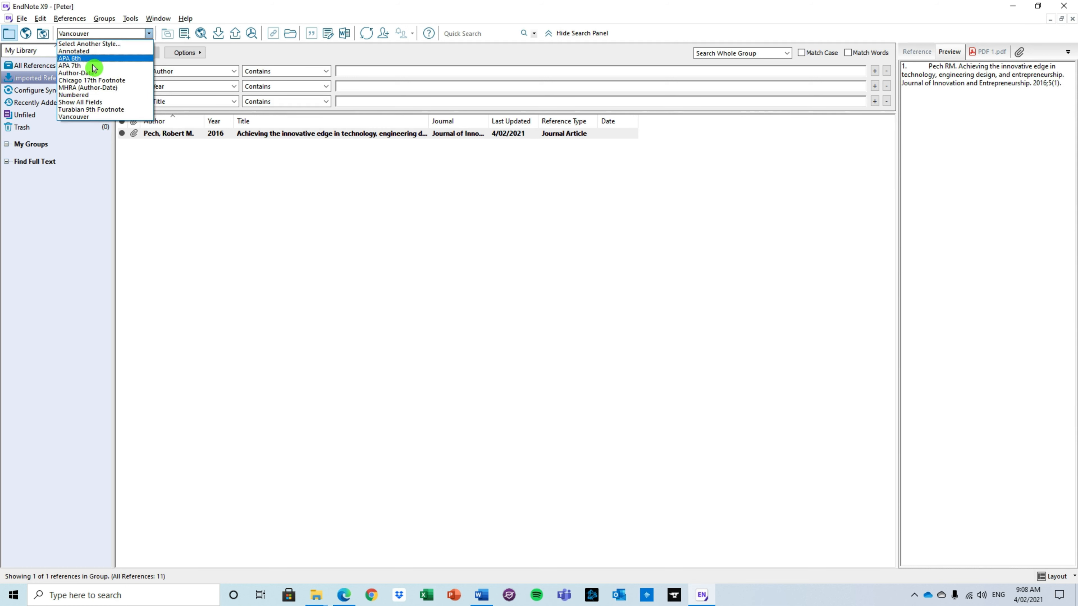
left_click(88, 66)
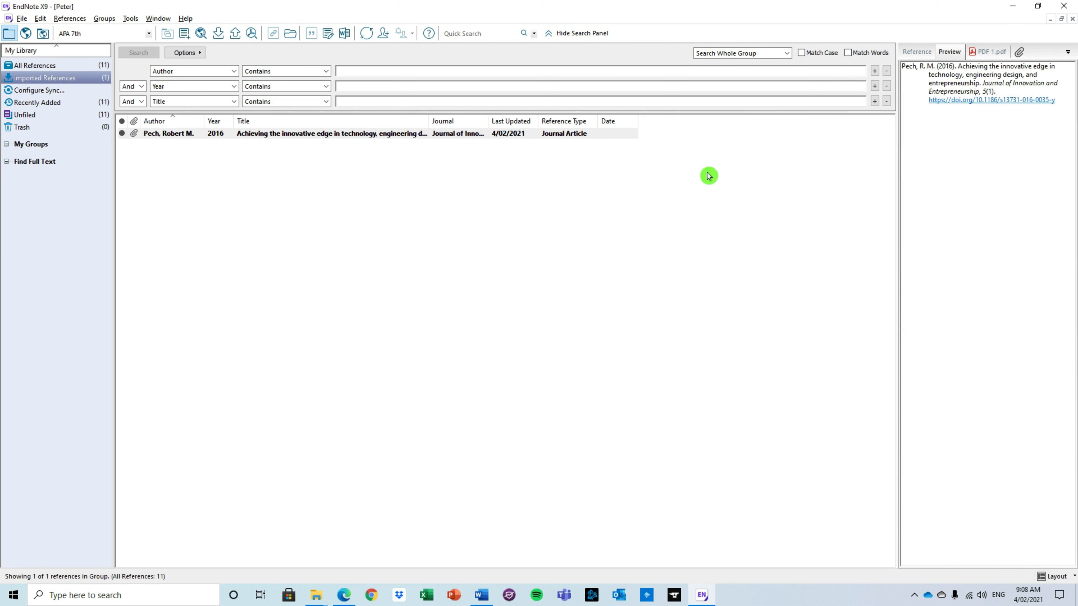
left_click(999, 52)
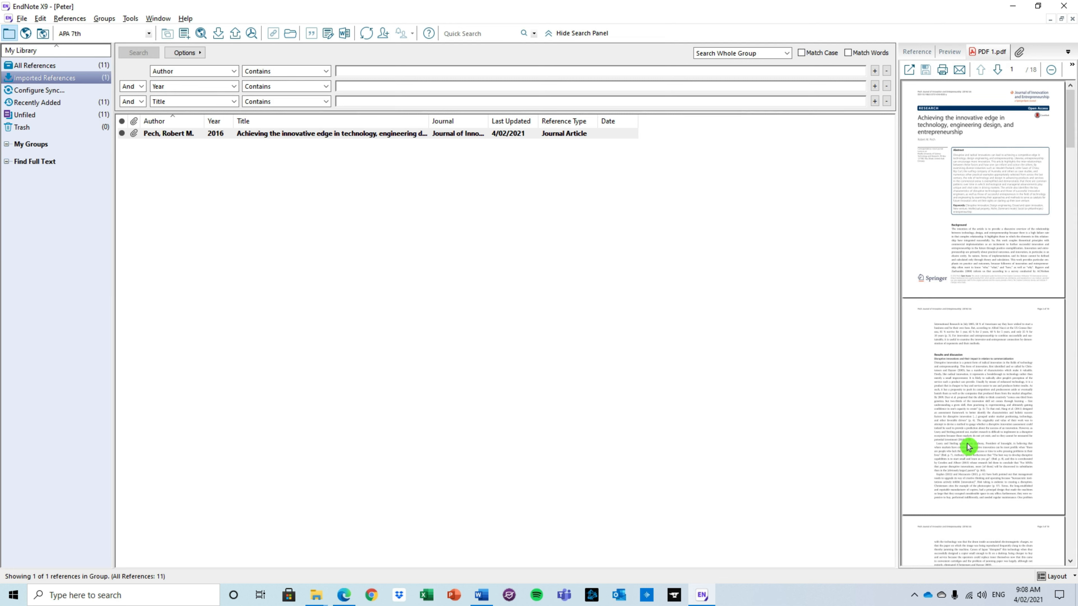
left_click(914, 75)
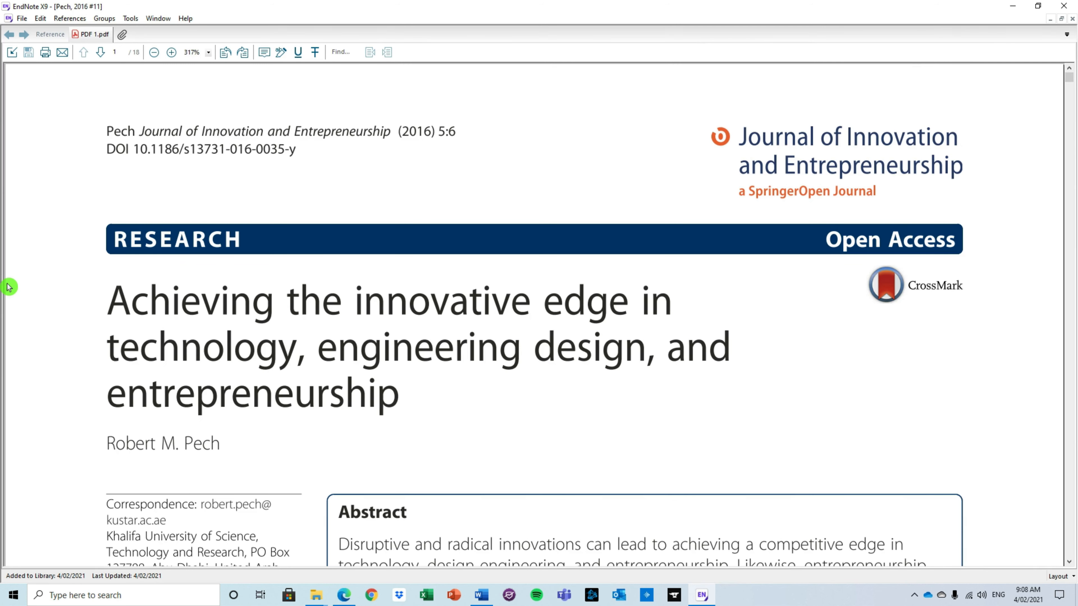
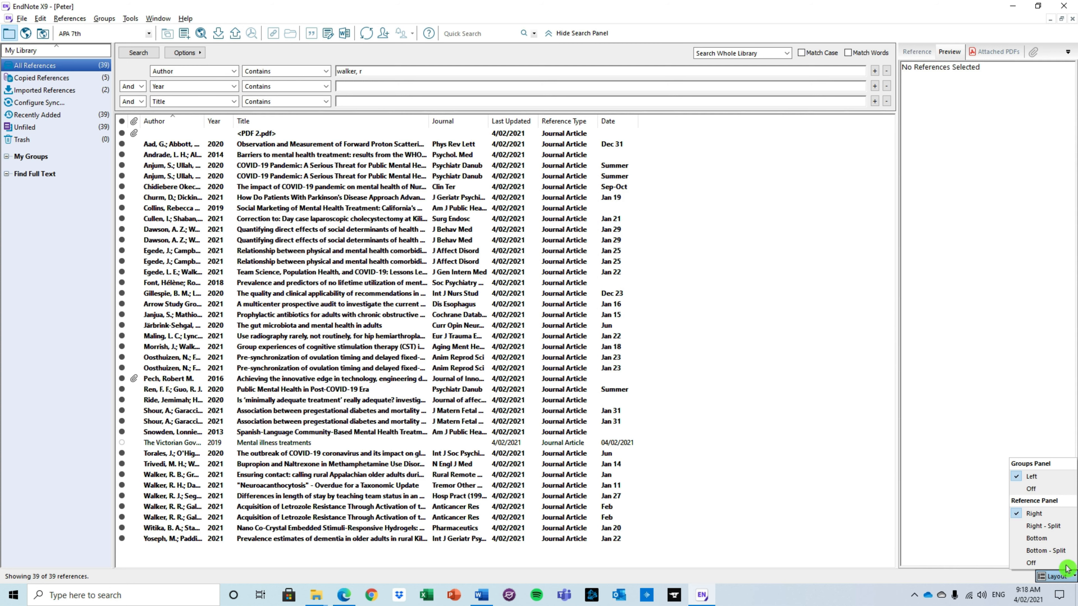
Step: Try the Bottom layout for the reference panel, make the panel taller, and change it to Bottom - Split
left_click(1043, 545)
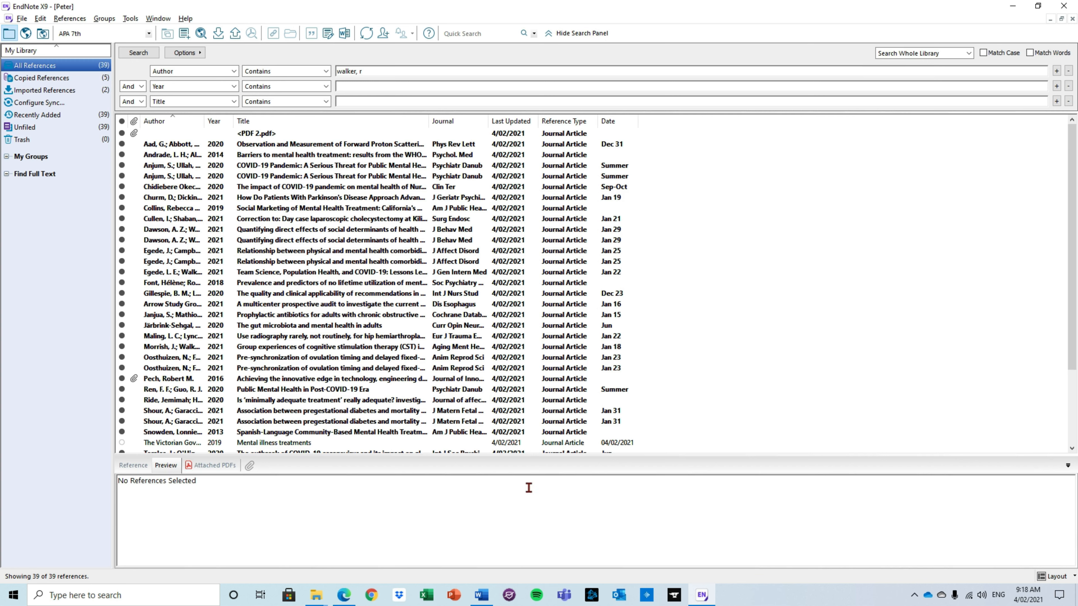
left_click_drag(528, 462, 529, 397)
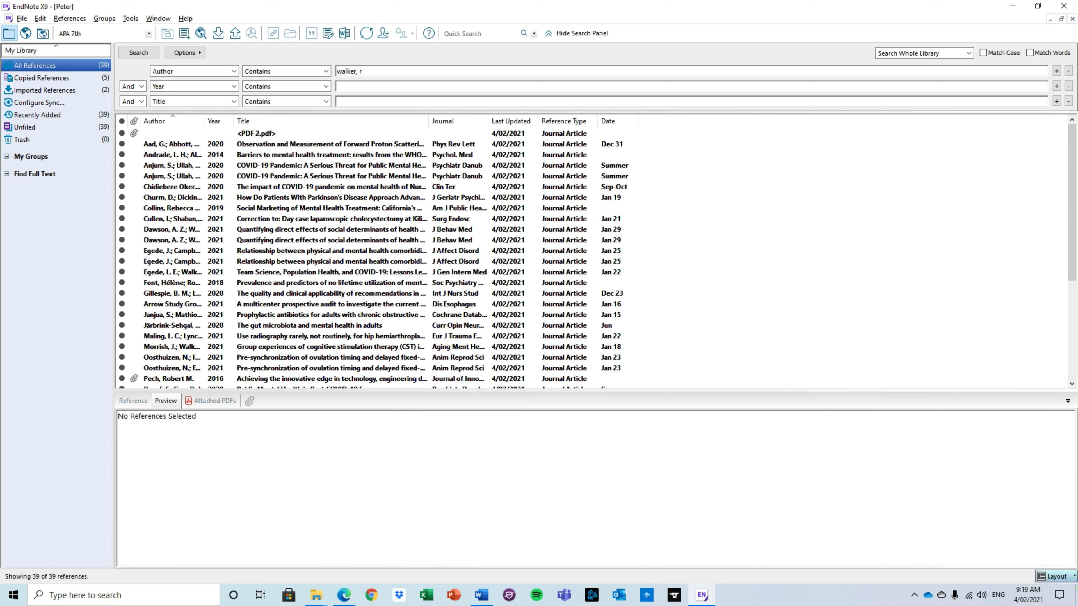
left_click(1055, 576)
left_click(1048, 551)
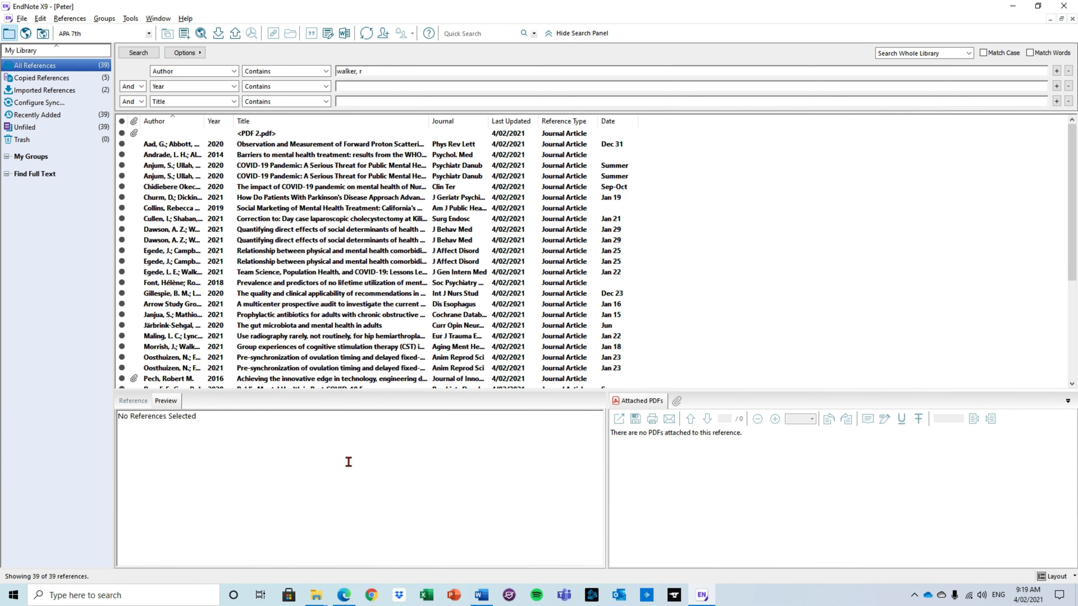
Step: Select the second "Quantifying direct effects of social determinants of health" reference and check its citation preview and reference fields
left_click(134, 409)
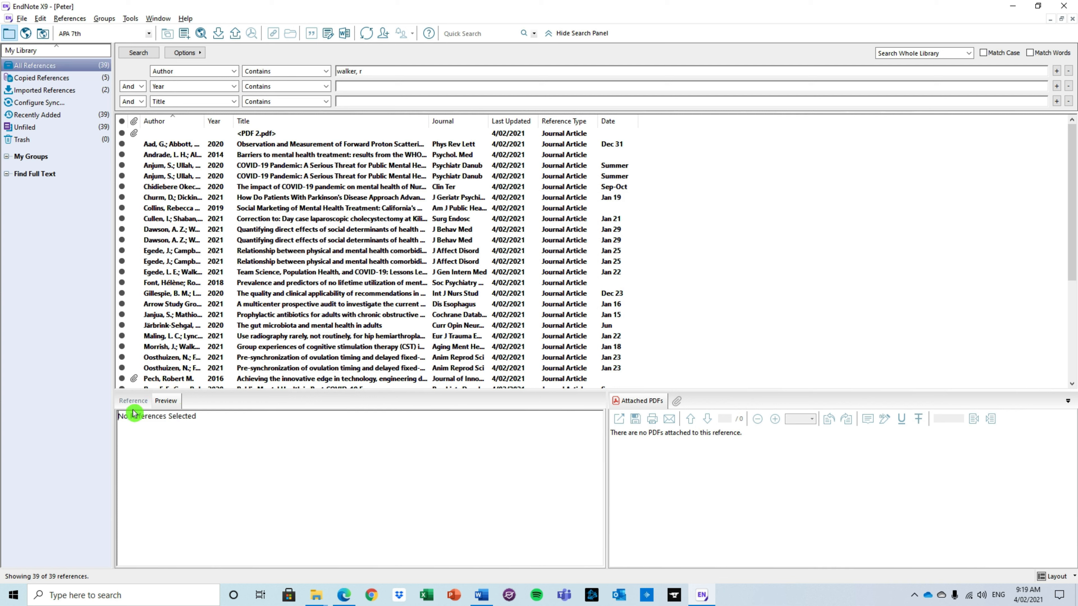
left_click(271, 241)
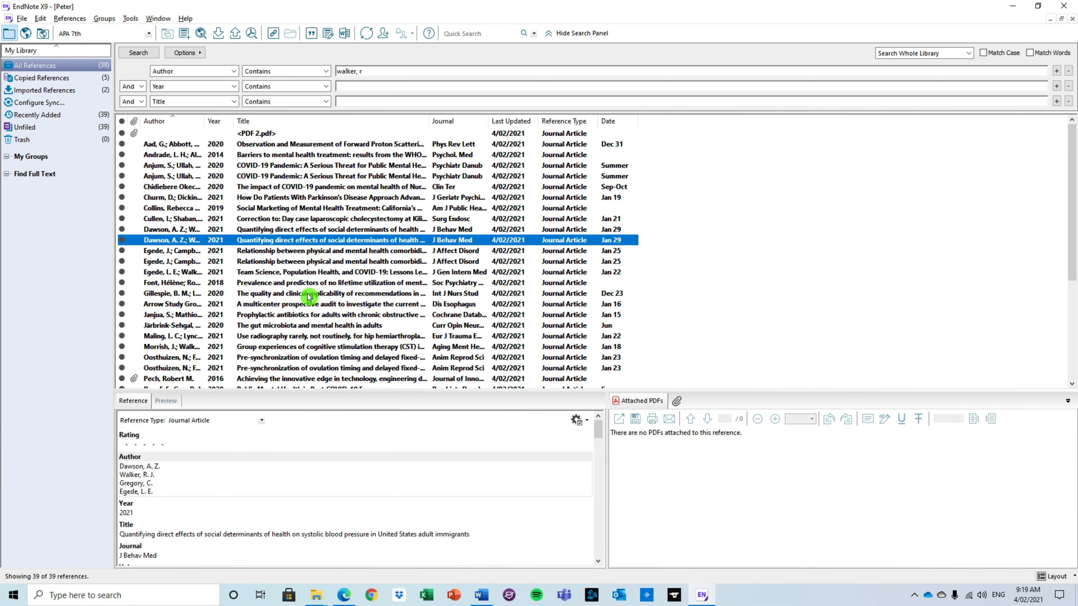
left_click(168, 403)
left_click(137, 403)
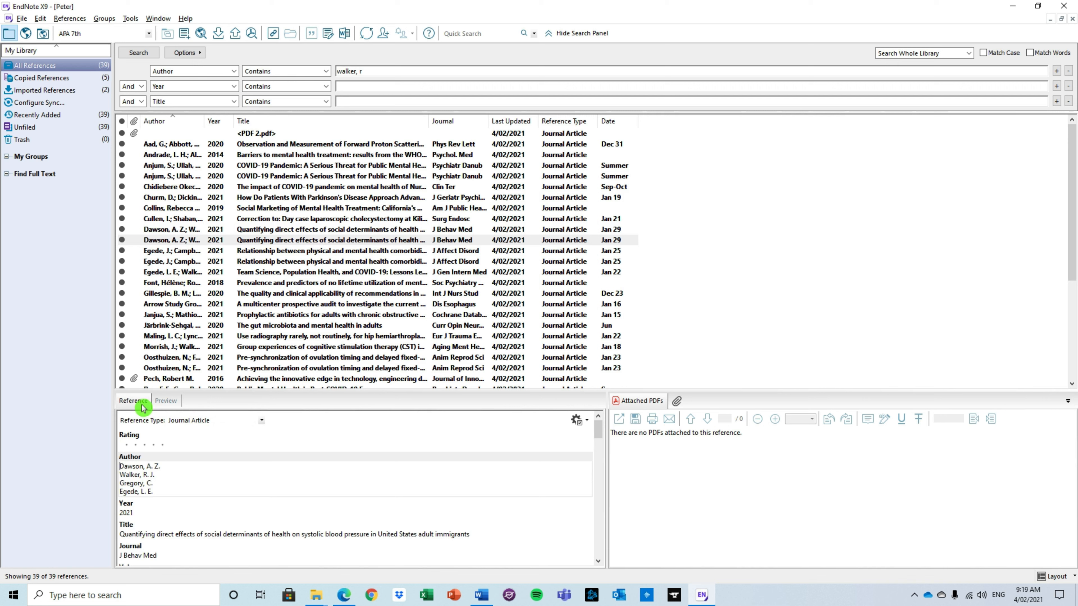
Step: Set the reference panel layout to Right and widen the Title column in the reference list
left_click(1056, 576)
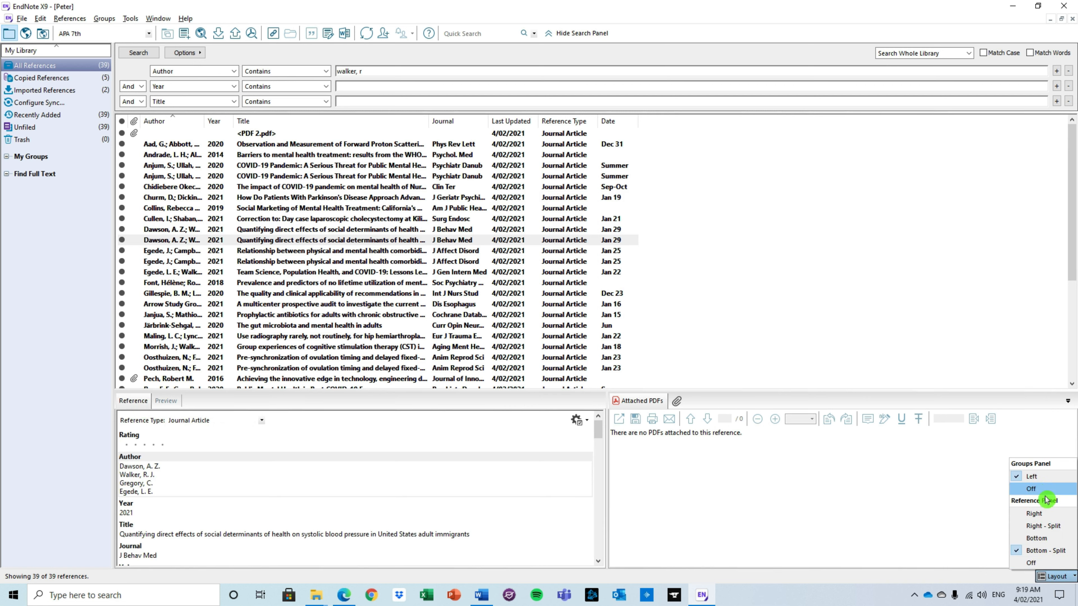
left_click(1035, 514)
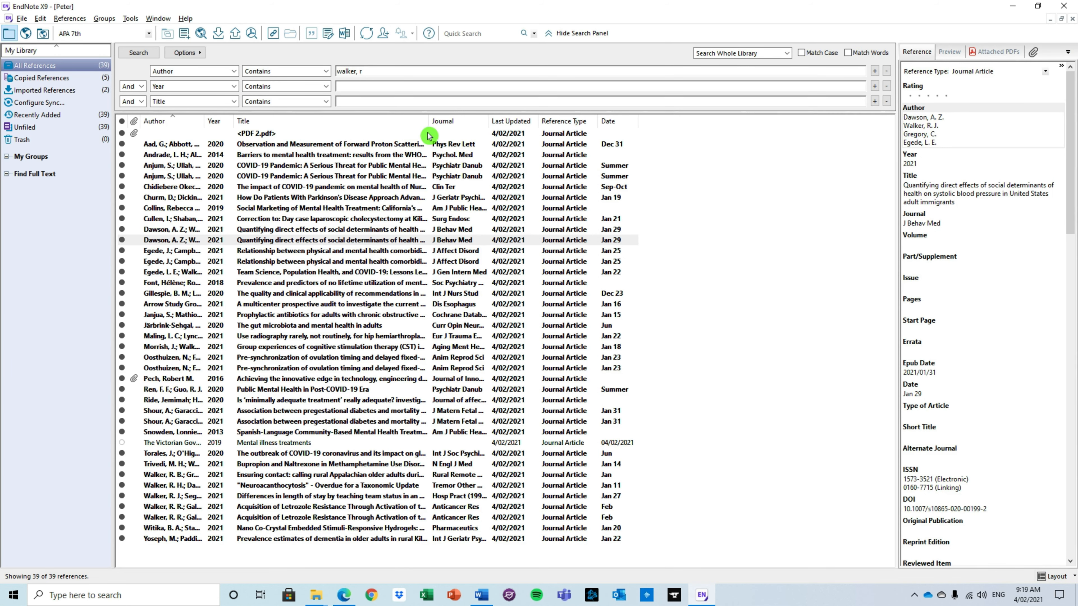
left_click_drag(434, 126, 507, 133)
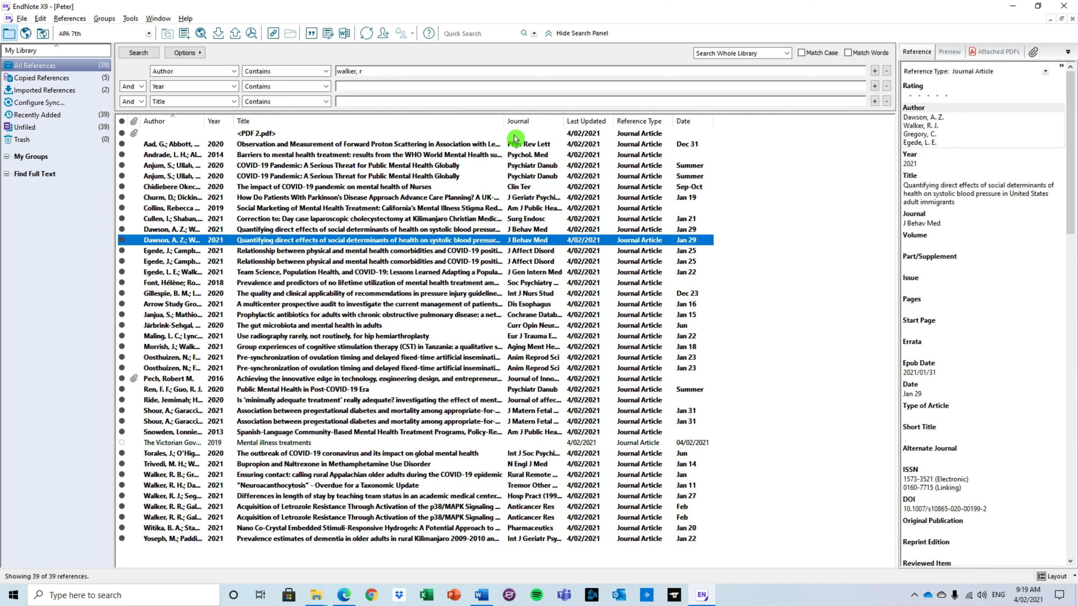
Step: Add a Pages column to the reference list and remove it again
right_click(528, 127)
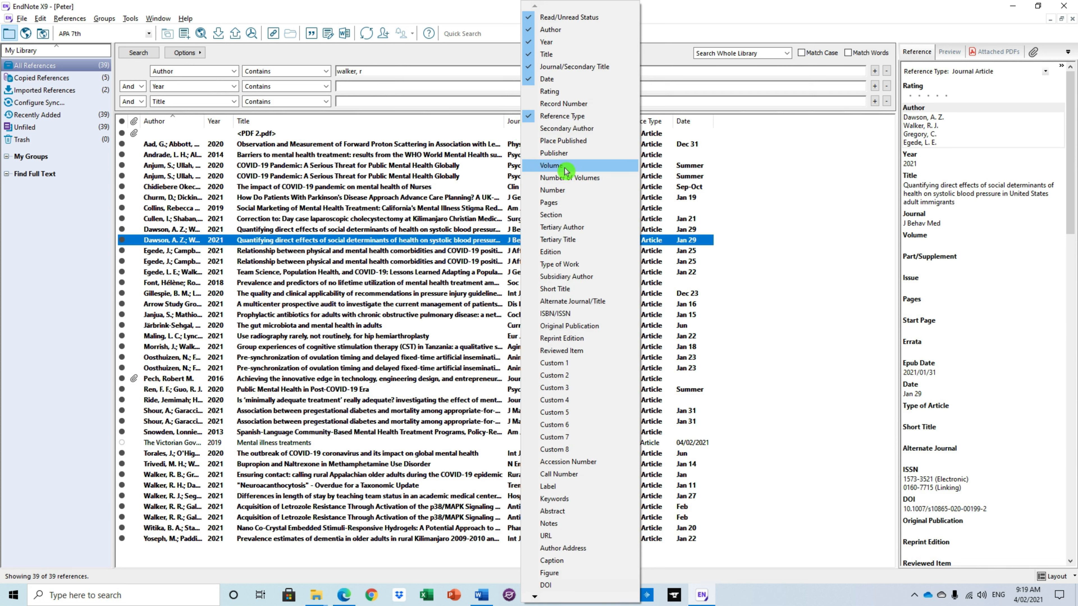
left_click(555, 207)
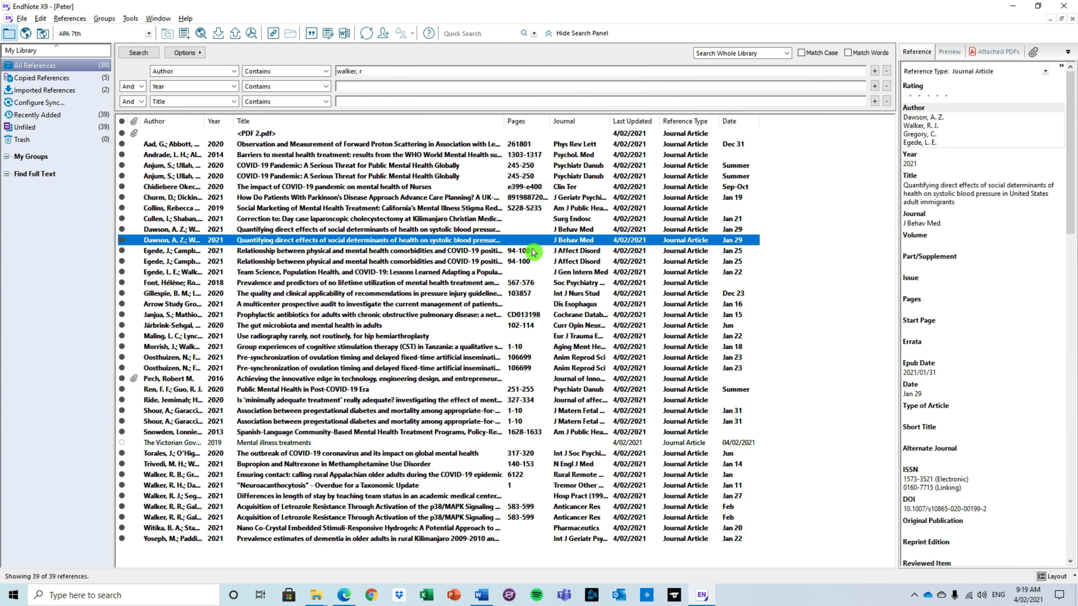
right_click(524, 128)
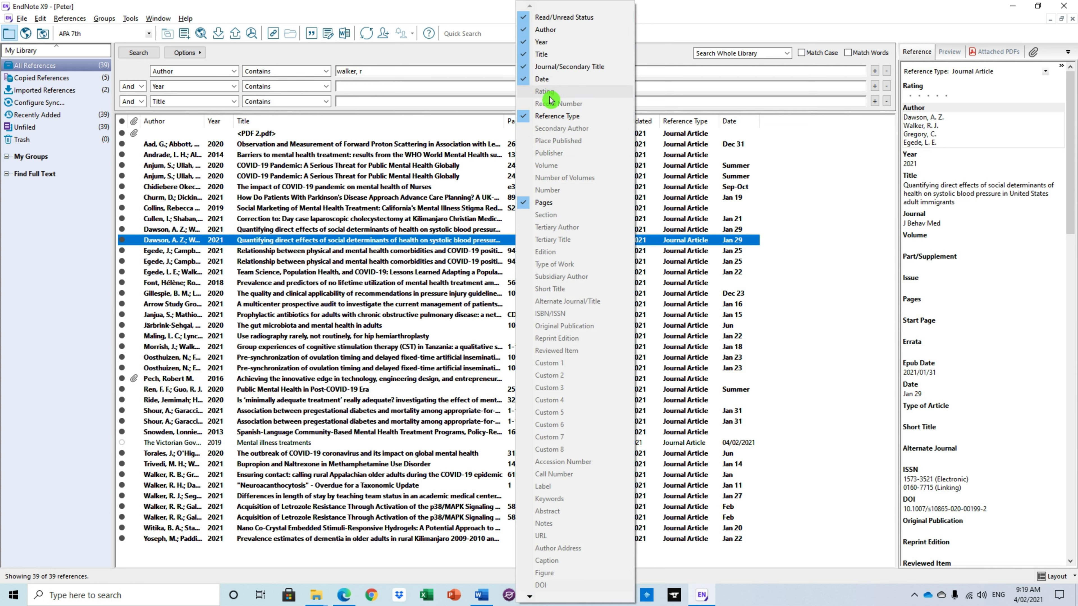
left_click(552, 203)
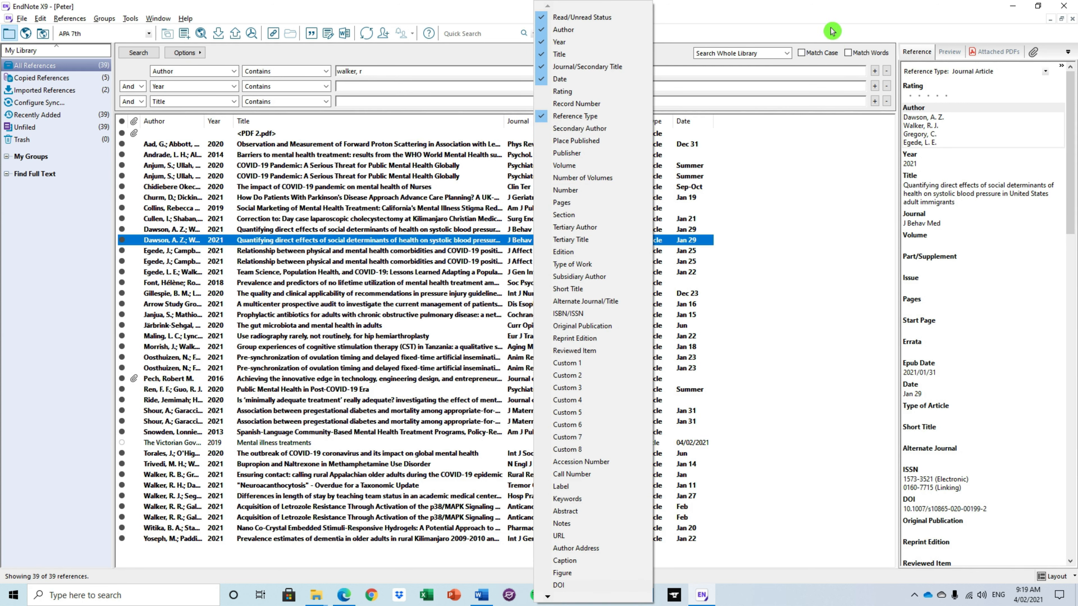
left_click(823, 17)
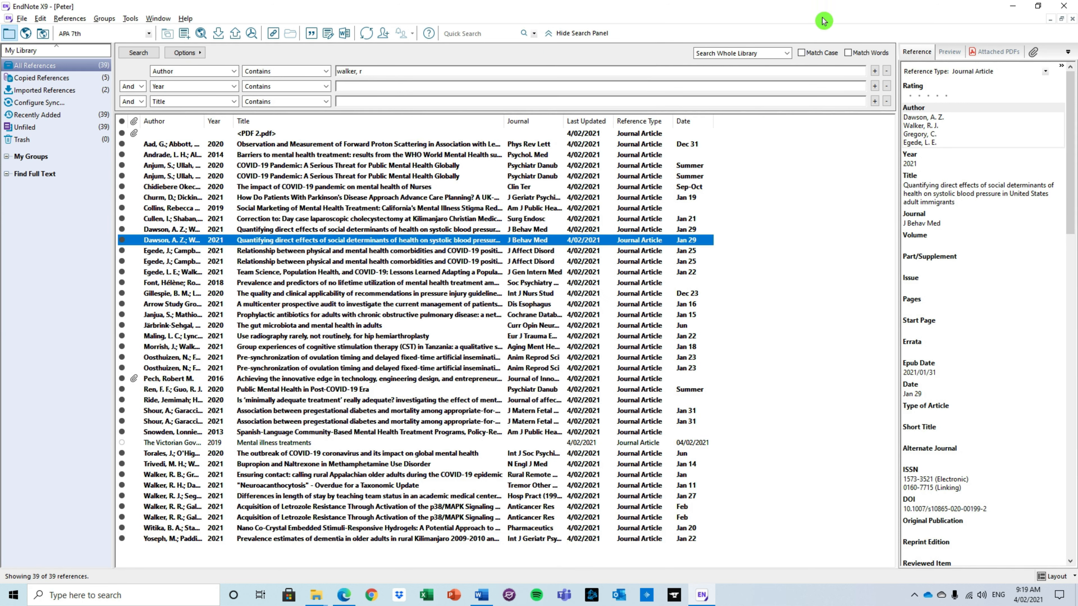
Step: Find full text for the references from "Observation and Measurement of Forward Proton Scattering" through the first "Relationship between physical and mental health comorbidities", with the list sorted by author
left_click(280, 145)
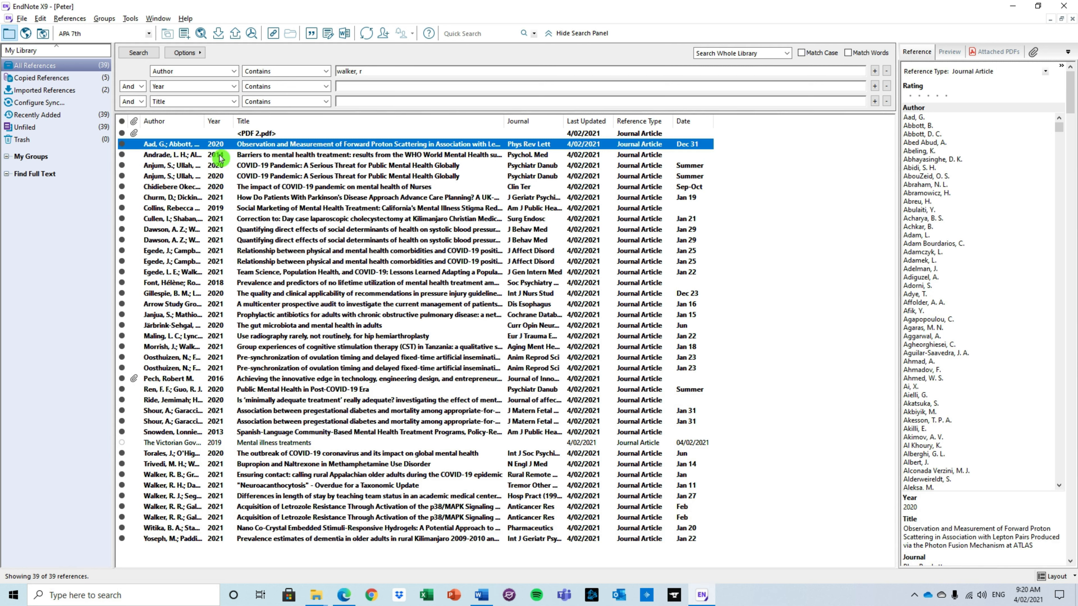
left_click(164, 257, "shift")
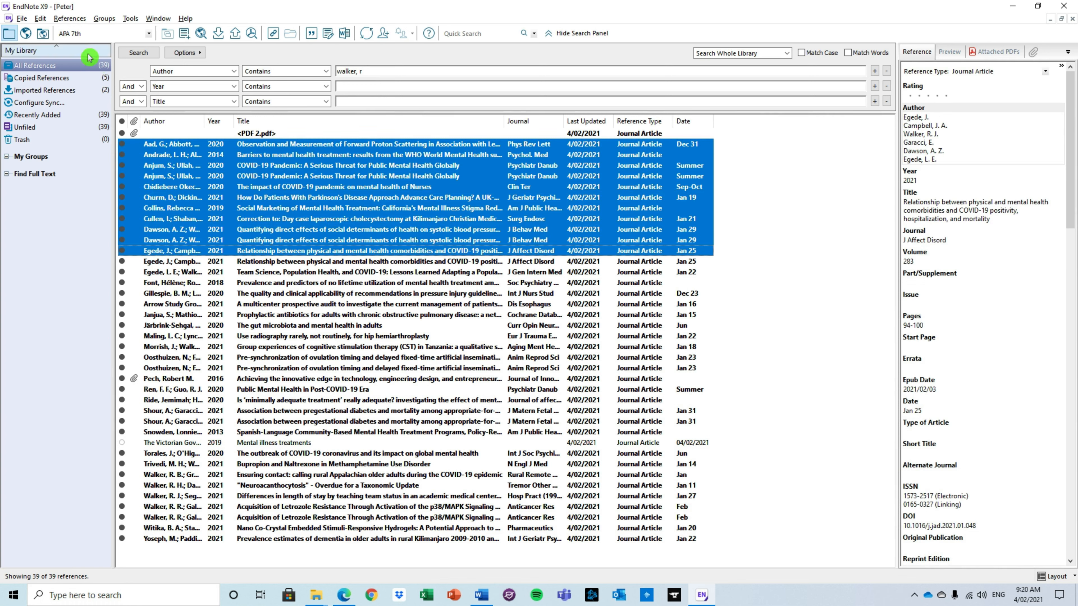
left_click(69, 20)
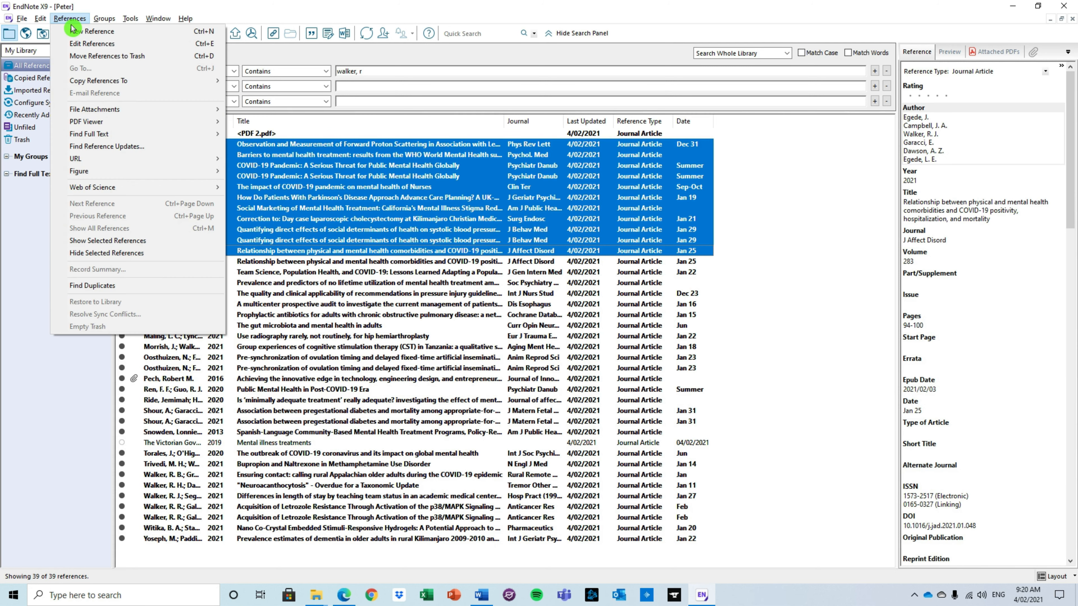
mouse_move(97, 135)
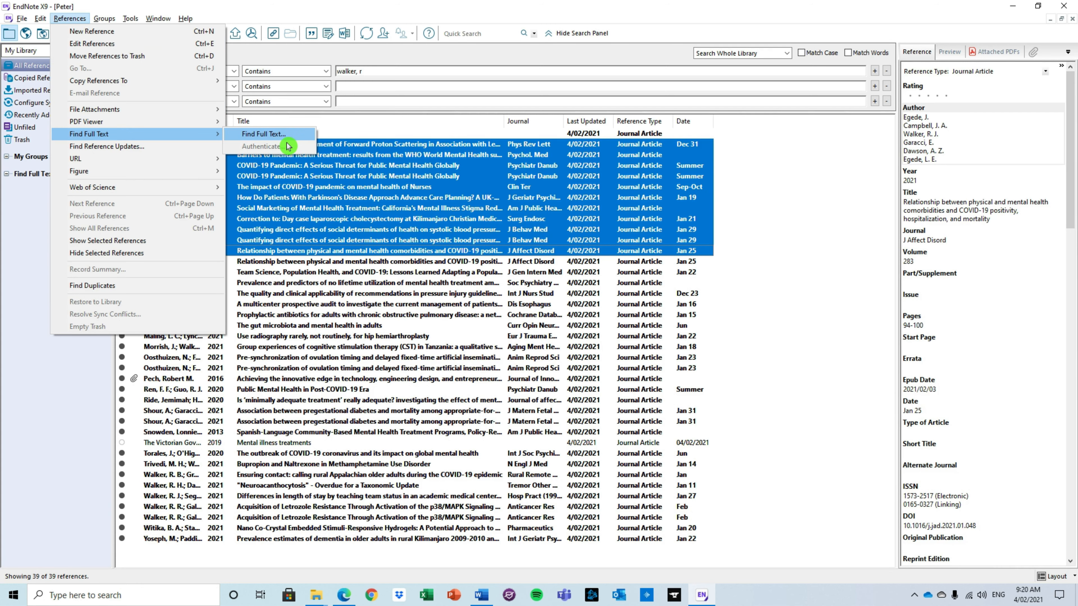
left_click(440, 121)
left_click(440, 121)
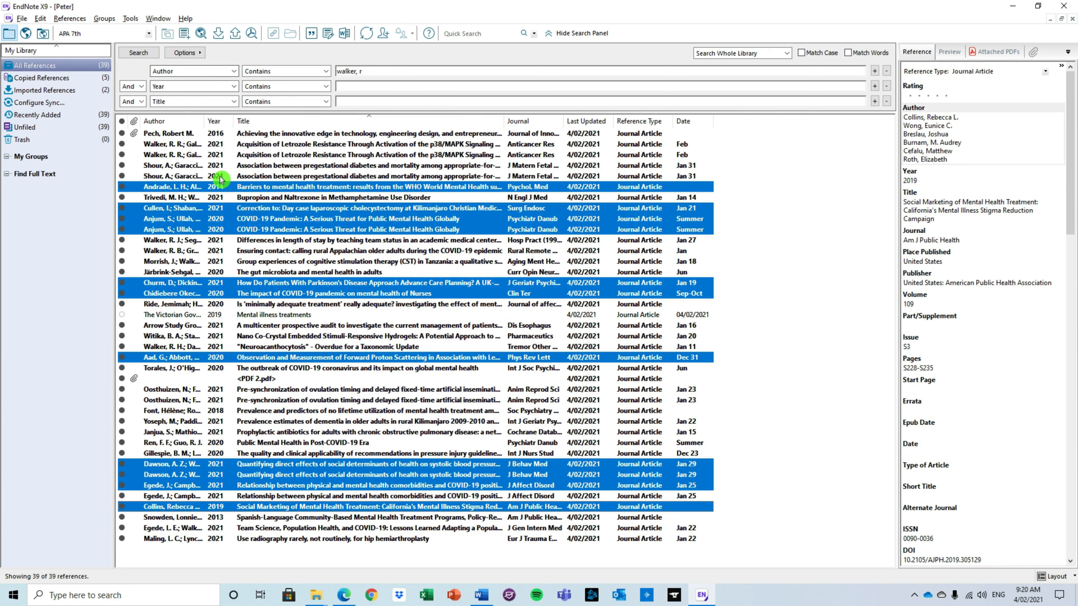
left_click(186, 123)
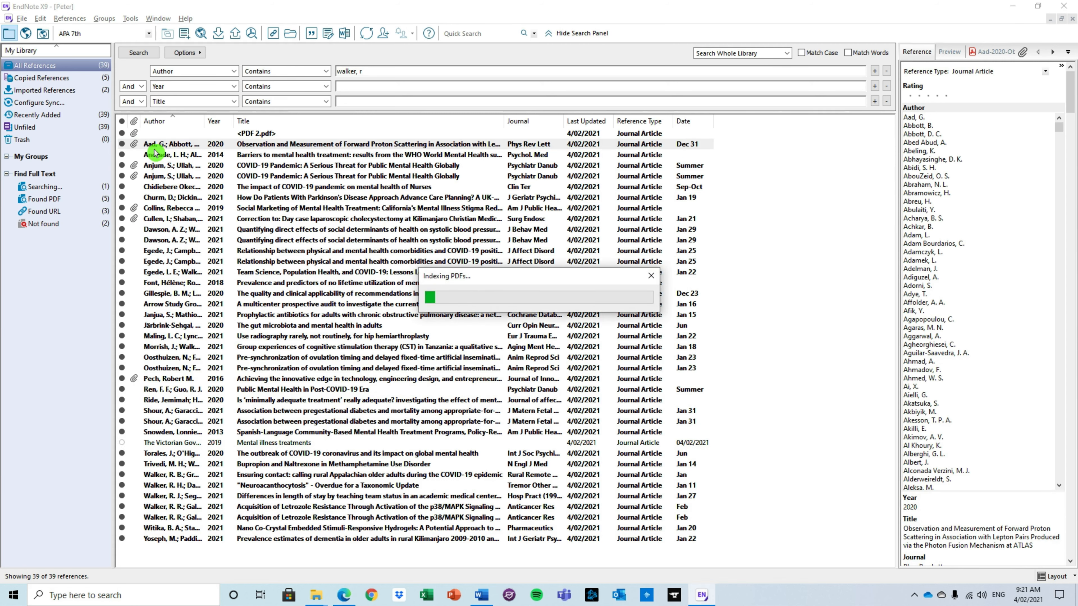
Step: View the reference fields and formatted citation preview of "Observation and Measurement of Forward Proton Scattering"
left_click(923, 56)
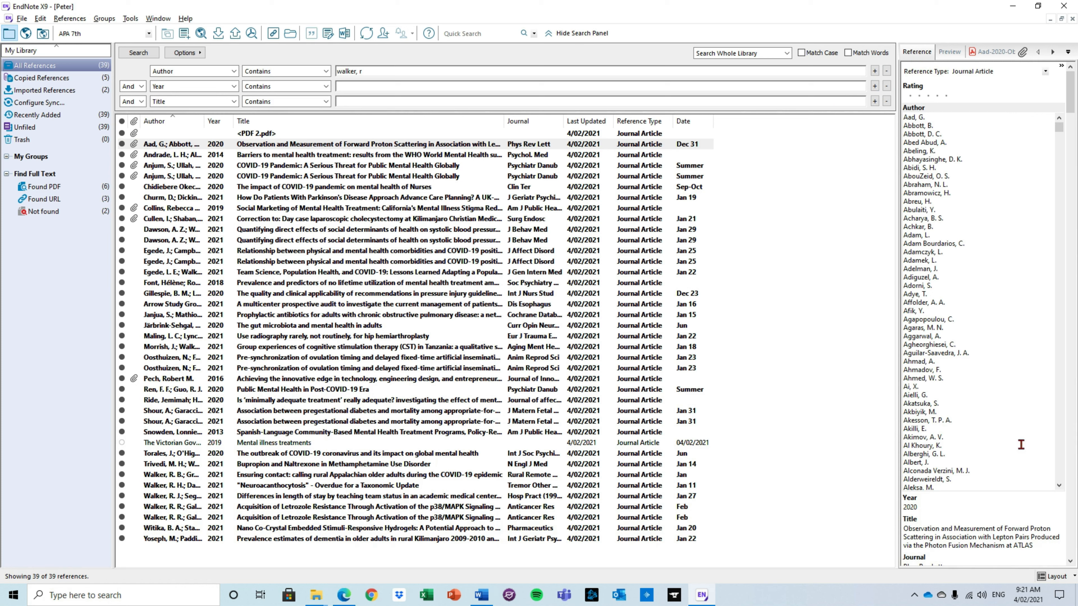
left_click(952, 59)
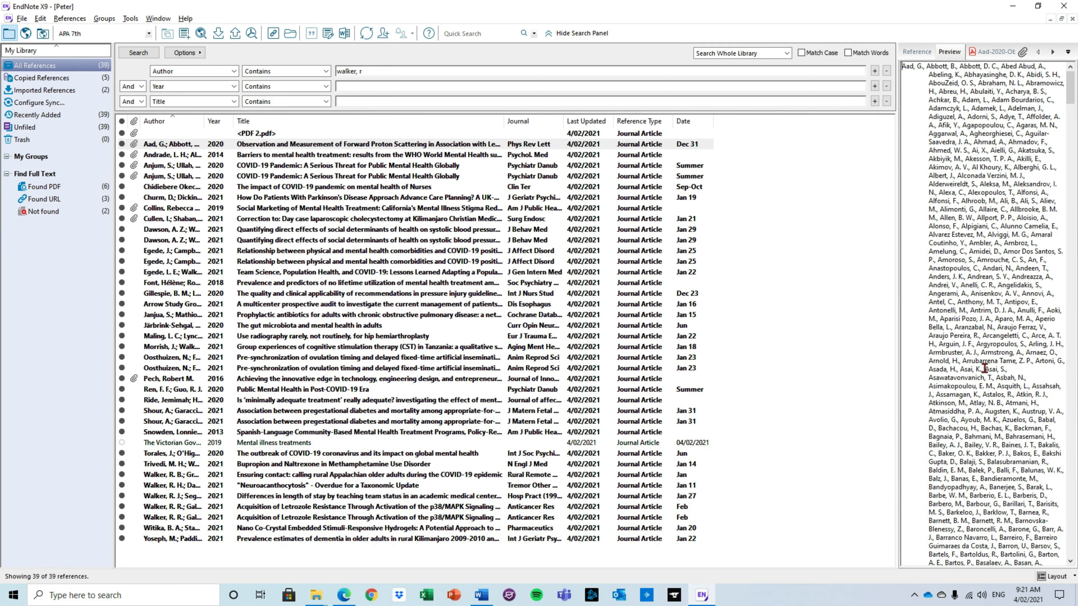
Step: View the attached PDF of "Observation and Measurement of Forward Proton Scattering" enlarged, plus the second "COVID-19 Pandemic" and "Social Marketing of Mental Health Treatment" PDFs
left_click(995, 52)
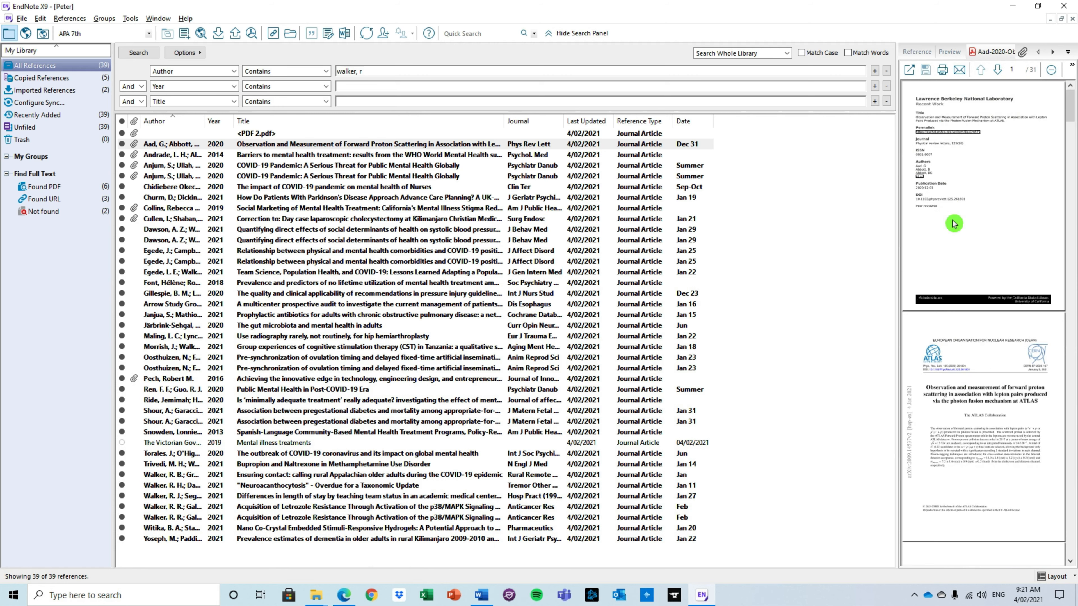
left_click(909, 69)
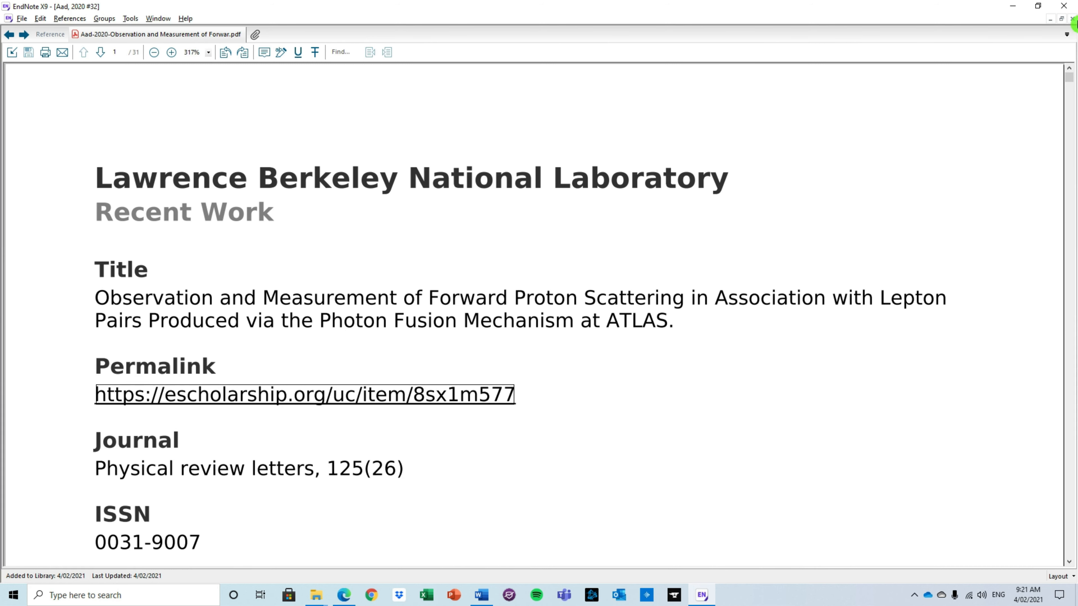
left_click(1072, 19)
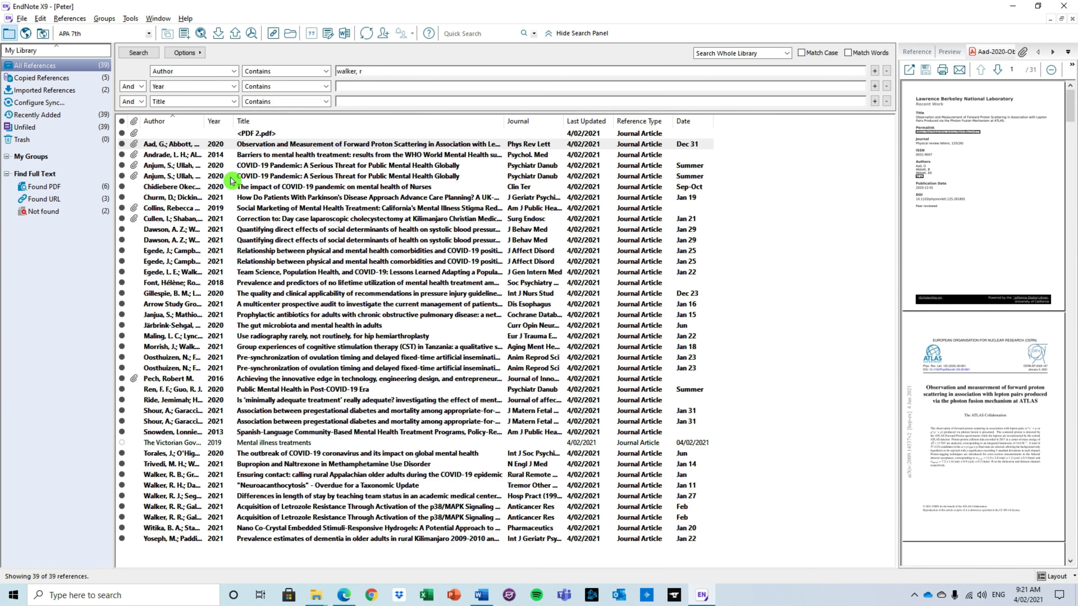
left_click(157, 178)
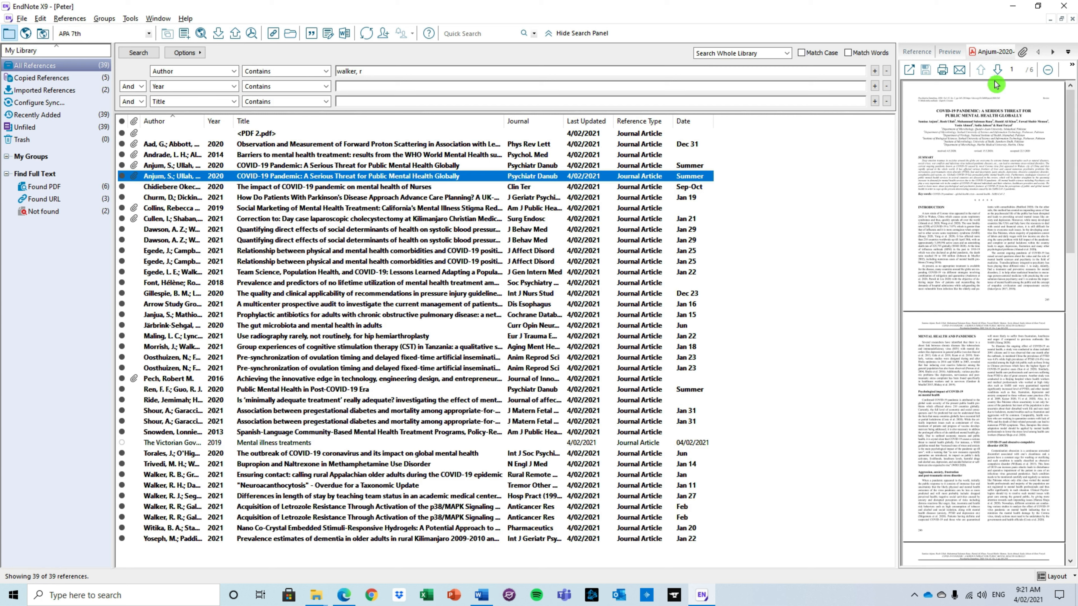
left_click(178, 209)
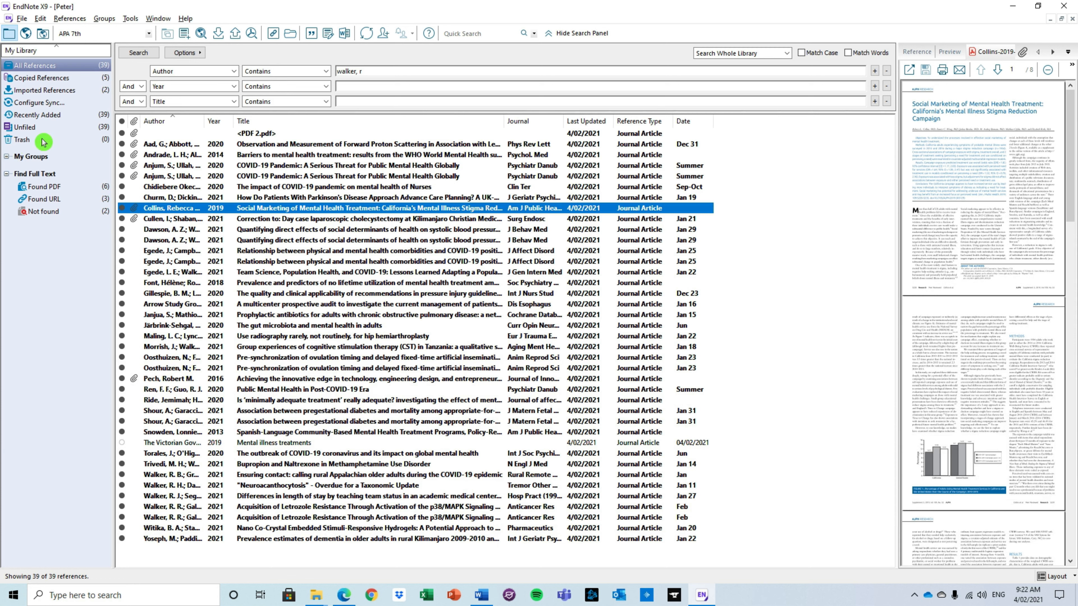
Step: Create two groups named Essay1 and Essay2 in the My Groups set
right_click(31, 163)
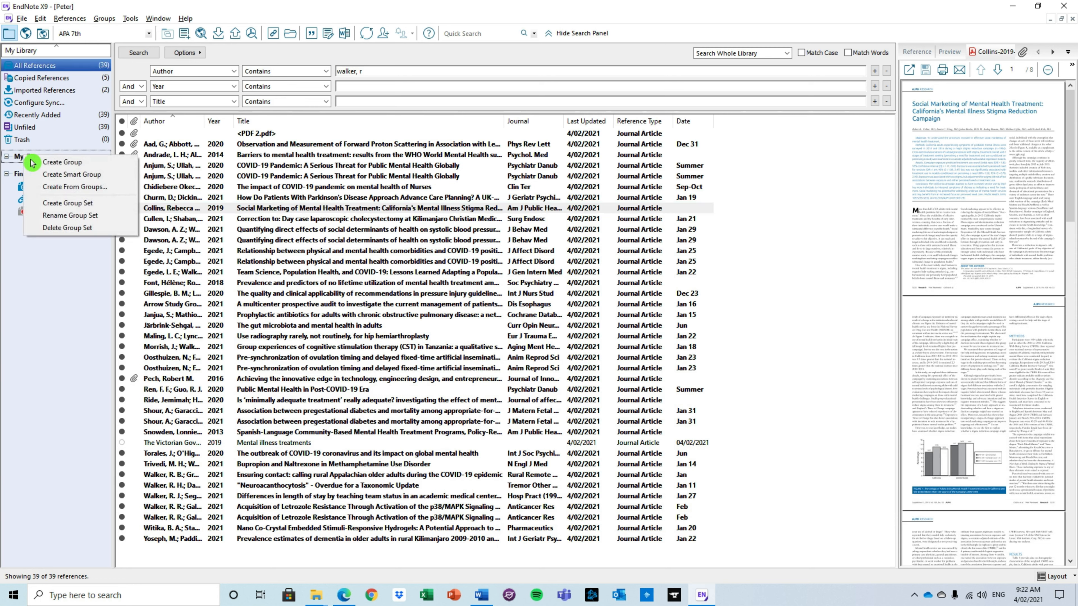
left_click(64, 163)
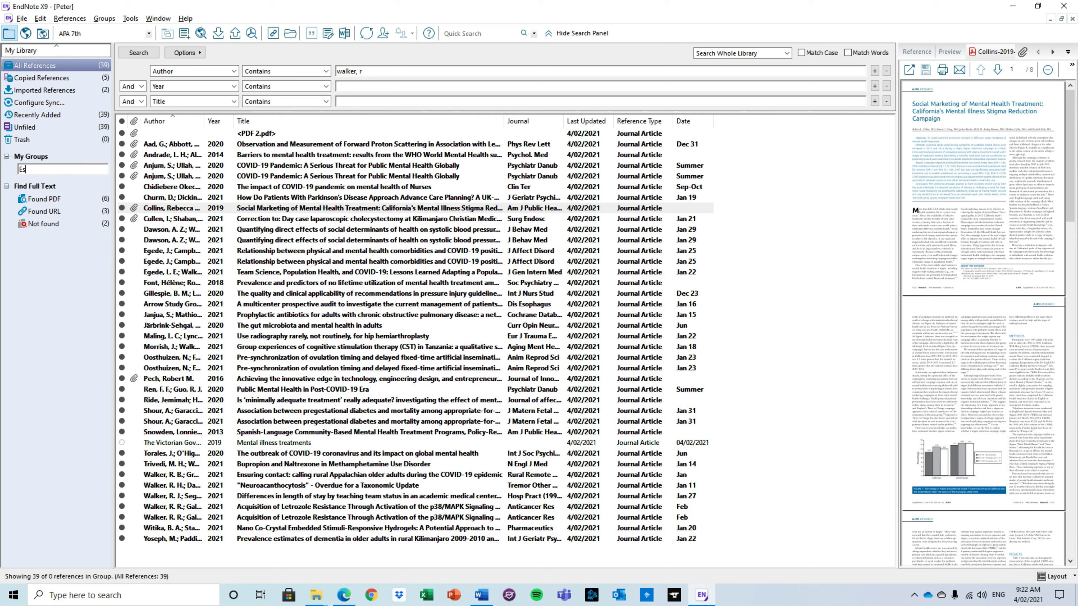
left_click(37, 187)
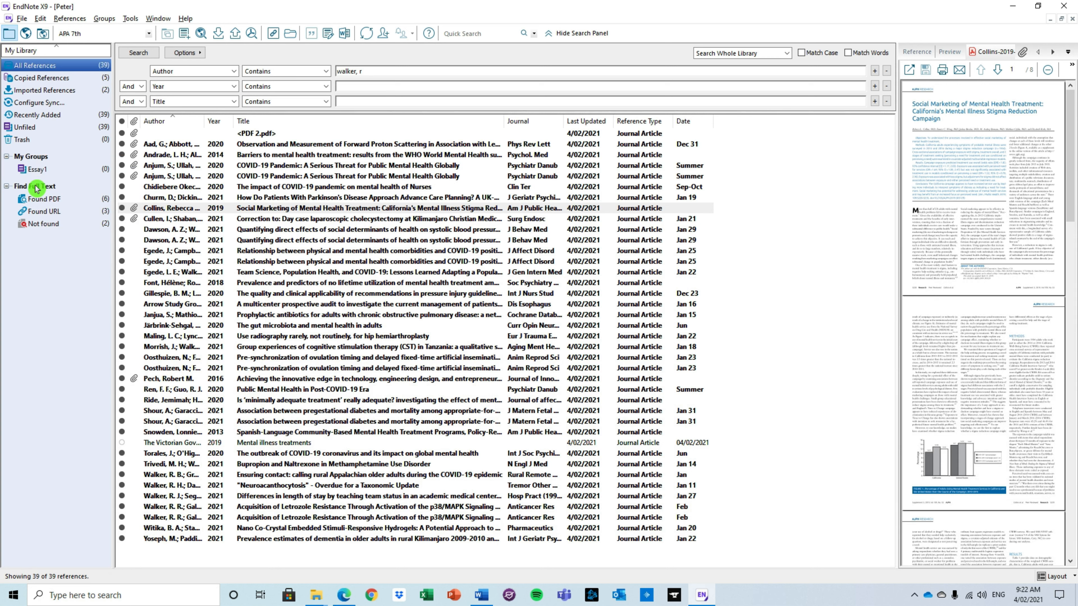
right_click(41, 167)
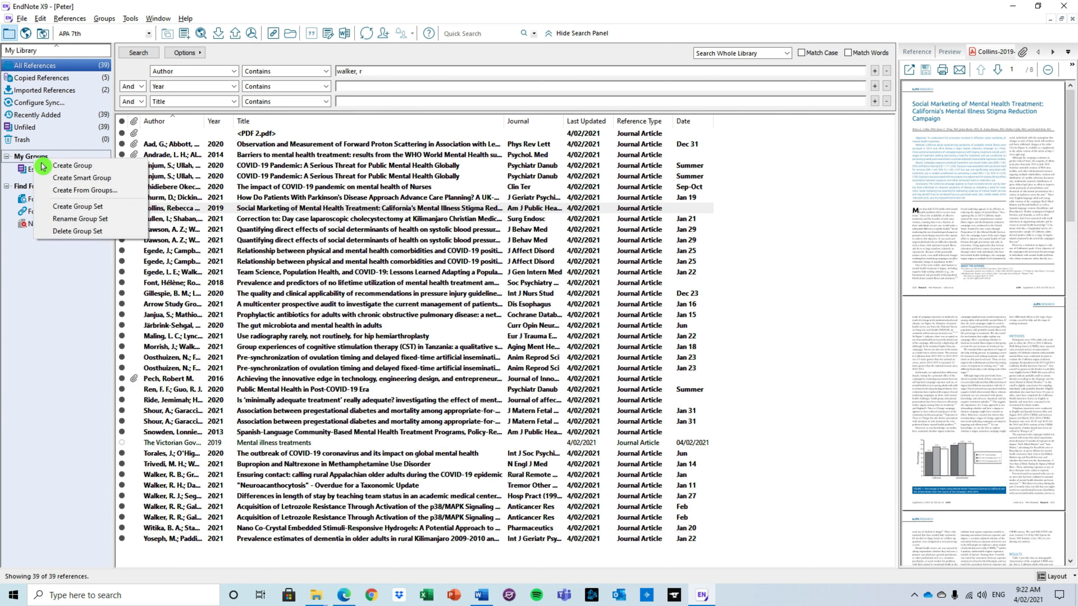
left_click(75, 170)
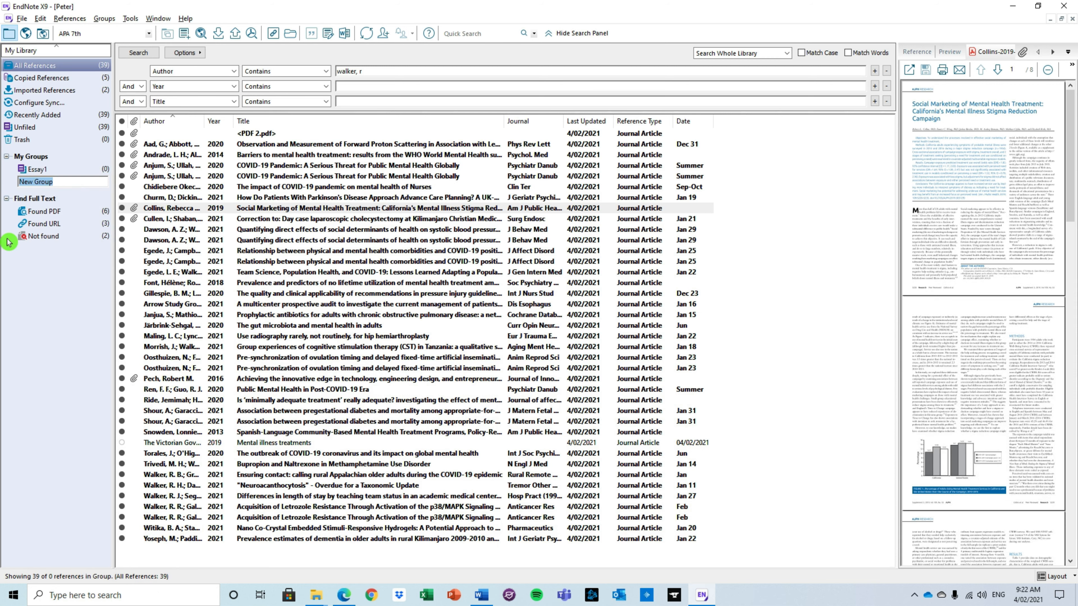
type("Essay2")
key("Return")
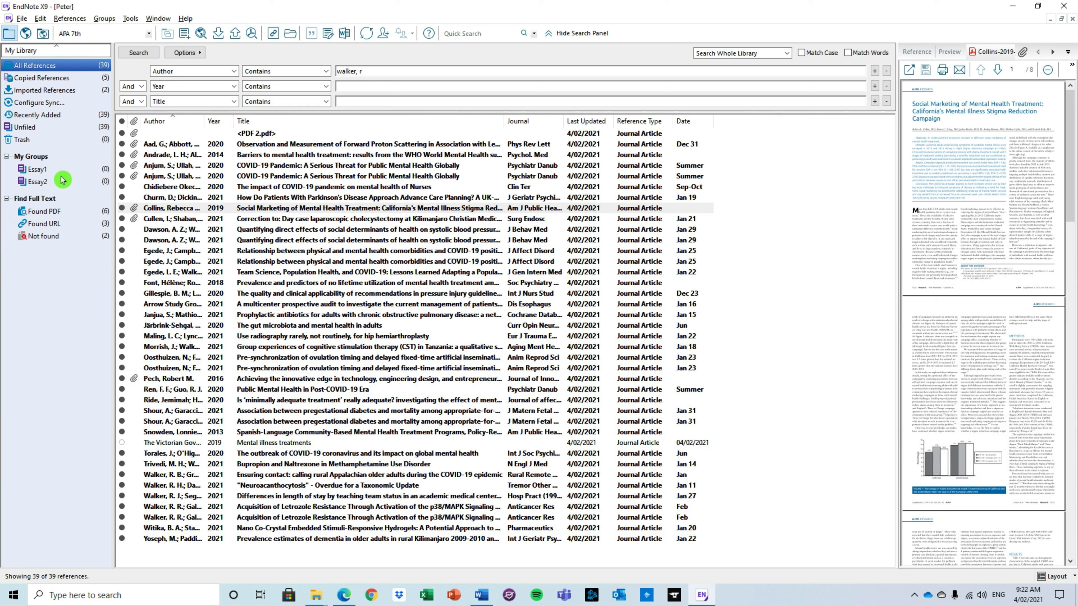
Step: Create a new group set named Co-Author
right_click(34, 165)
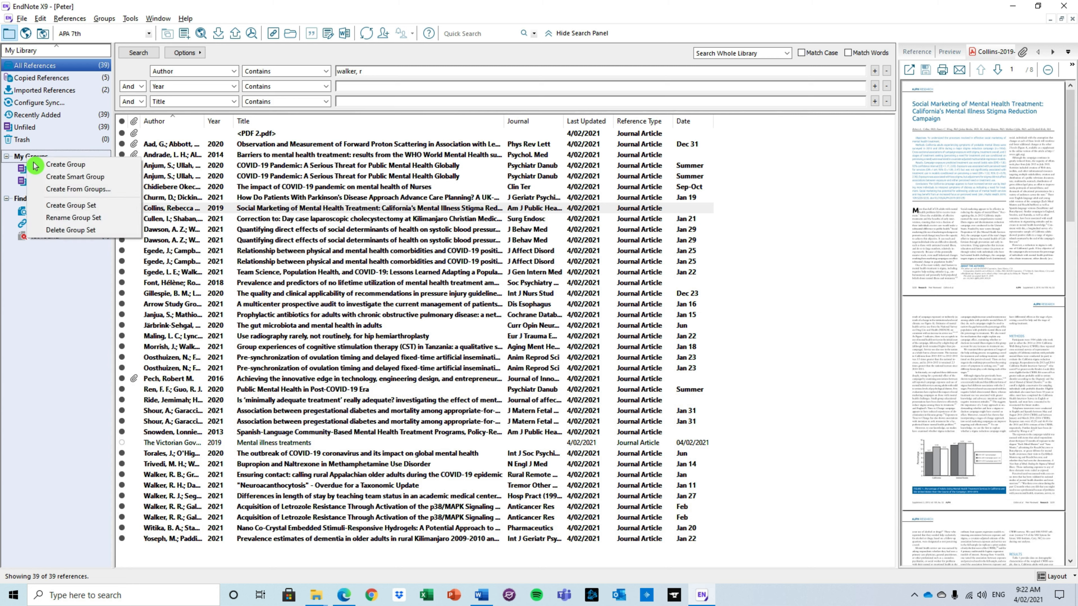
left_click(98, 211)
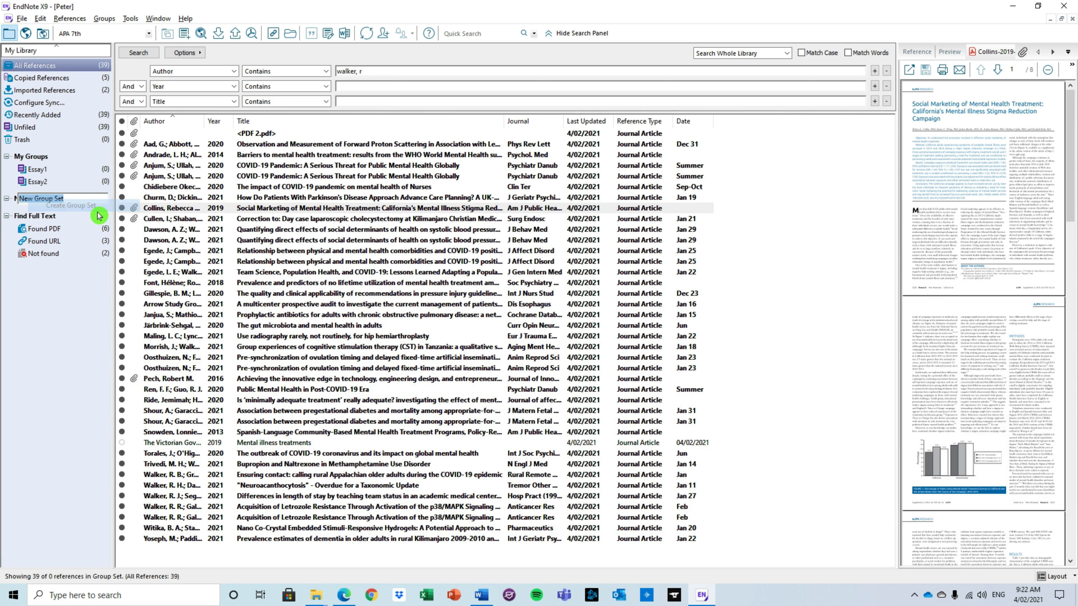
type("Co-Author")
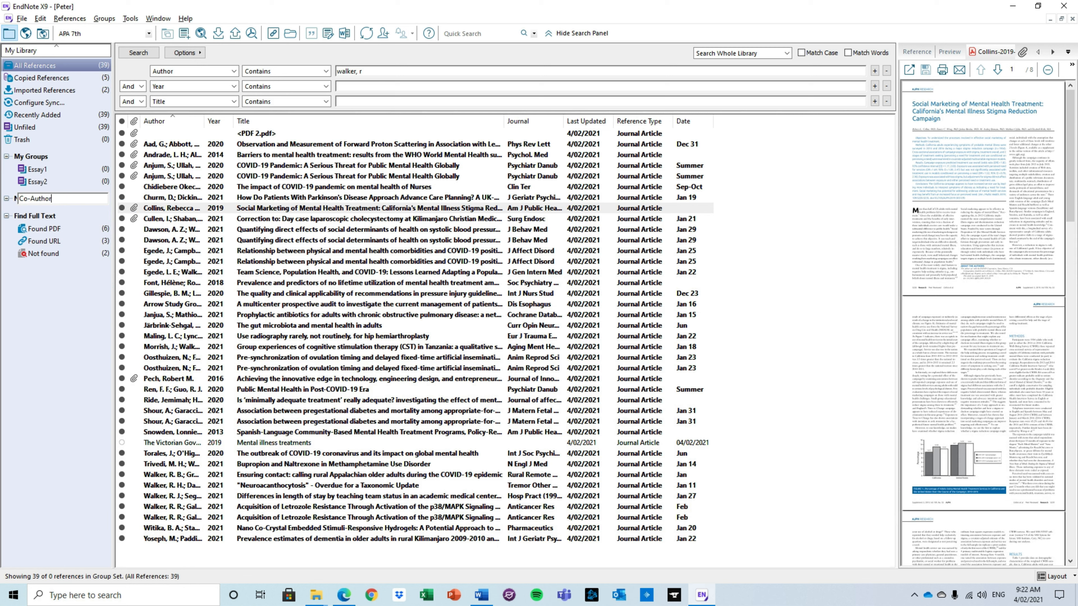
left_click(37, 352)
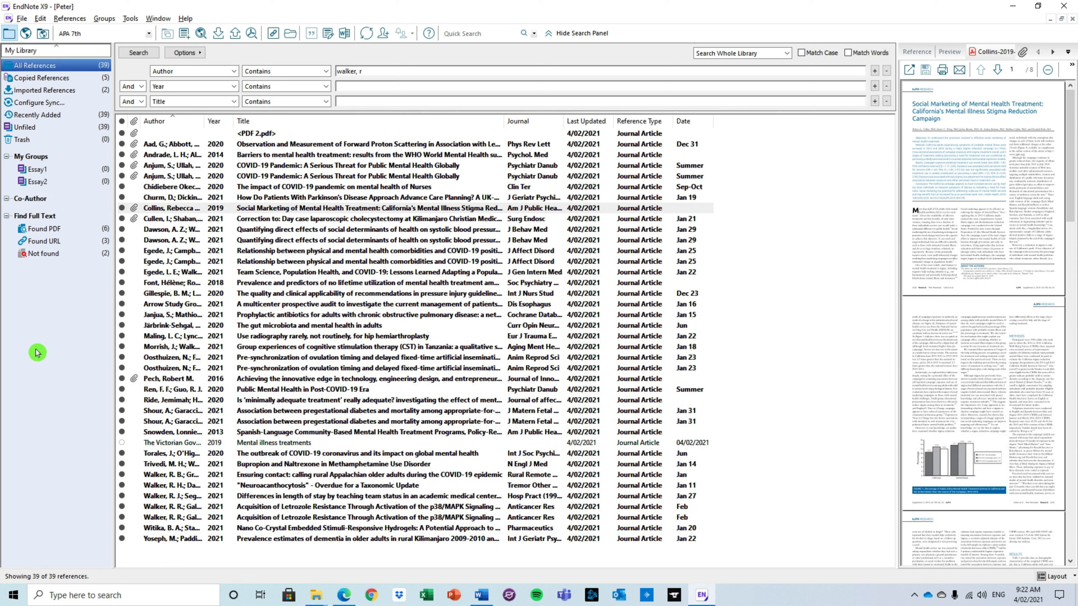
Step: Create two groups named project1 and project2 in the Co-Author group set
right_click(28, 207)
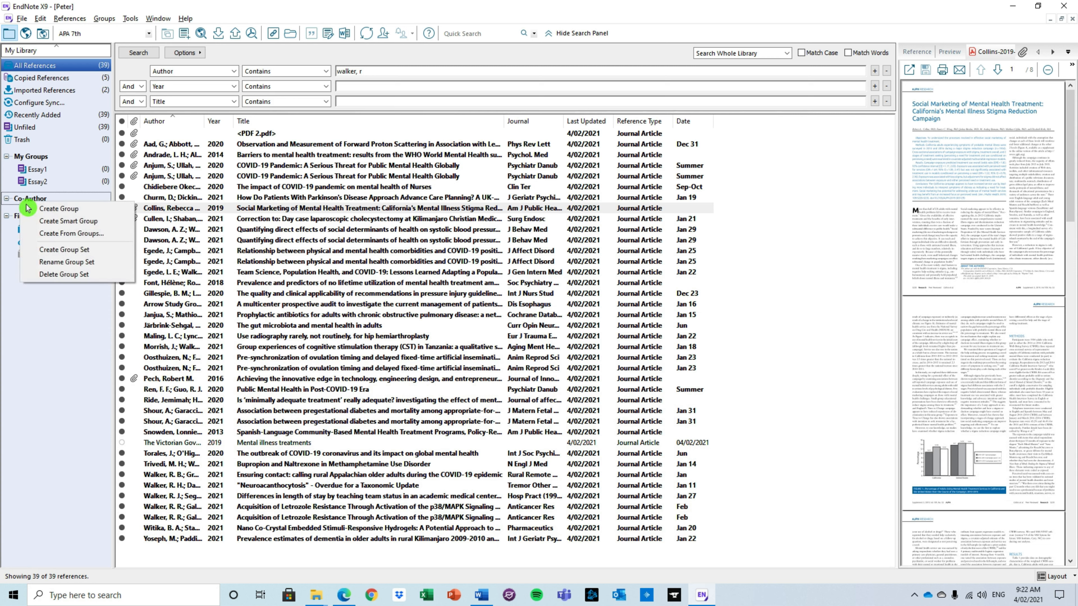
left_click(28, 208)
type("project1")
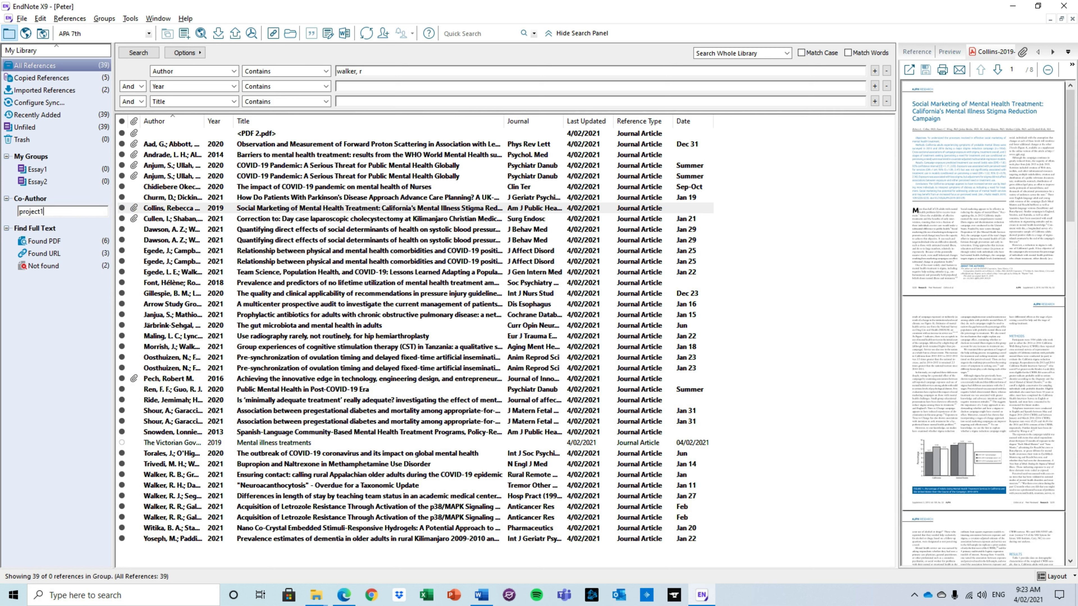
key("Return")
right_click(34, 199)
left_click(40, 207)
type("project2")
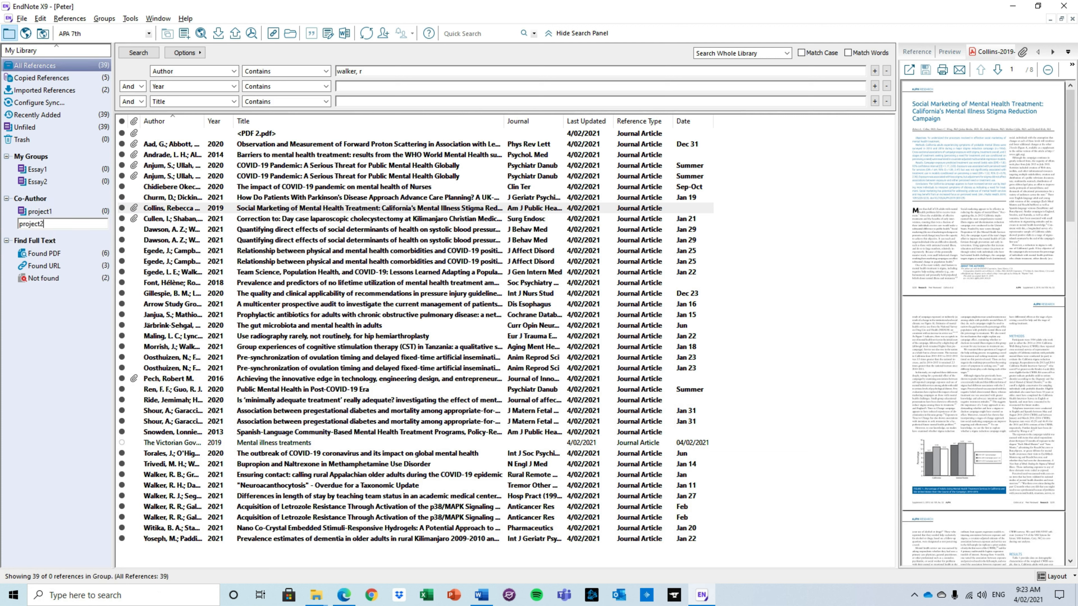
key("Return")
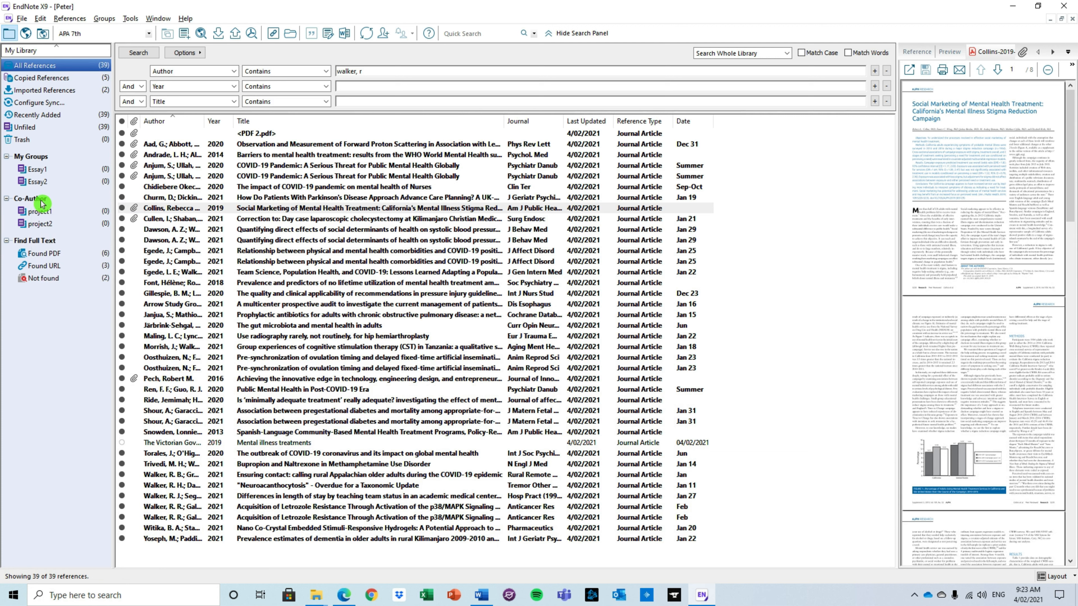
right_click(29, 164)
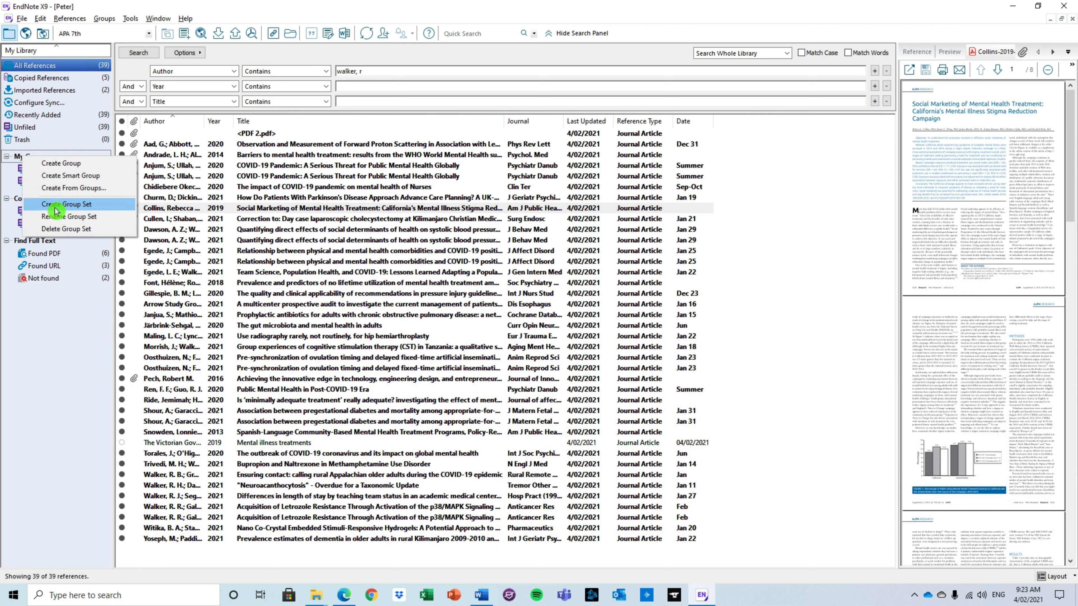
left_click(61, 384)
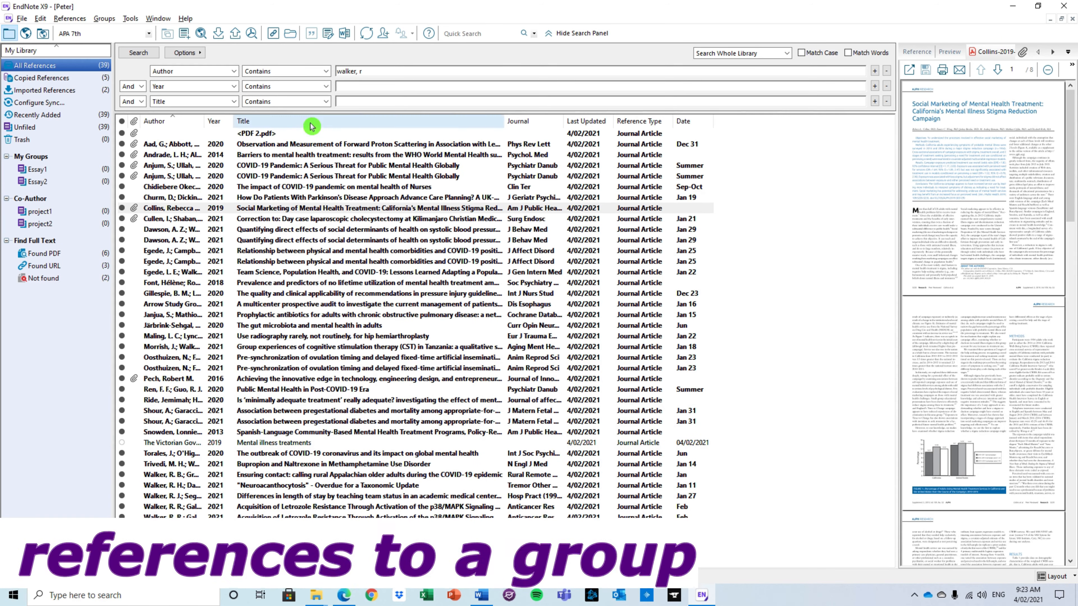
Step: Add the references from "Observation and Measurement of Forward Proton Scattering" through "Social Marketing of Mental Health Treatment" to the Essay1 group
left_click(257, 147)
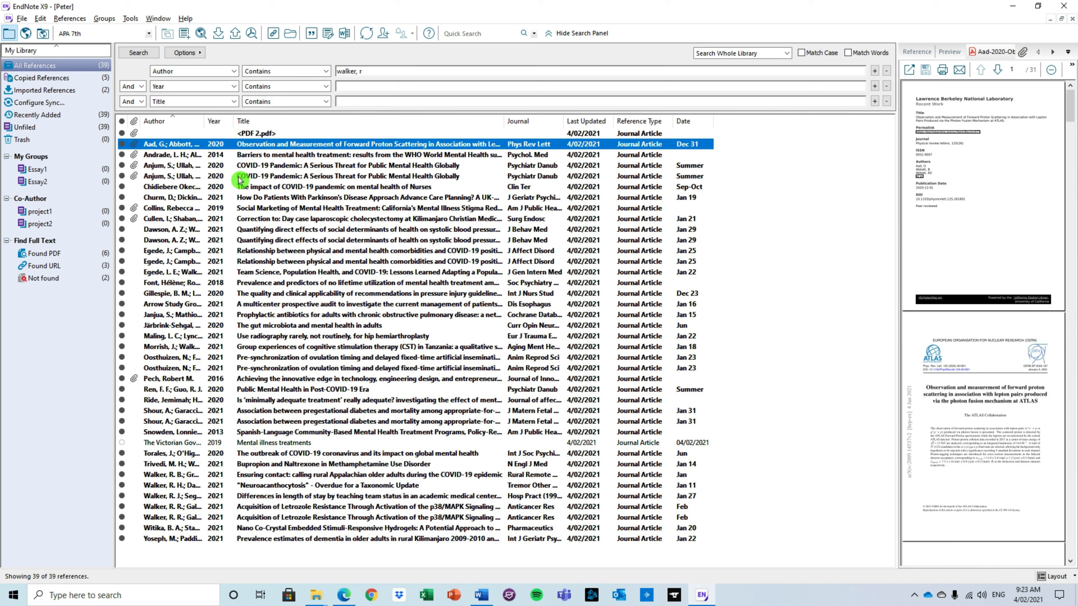
left_click(261, 211, "shift")
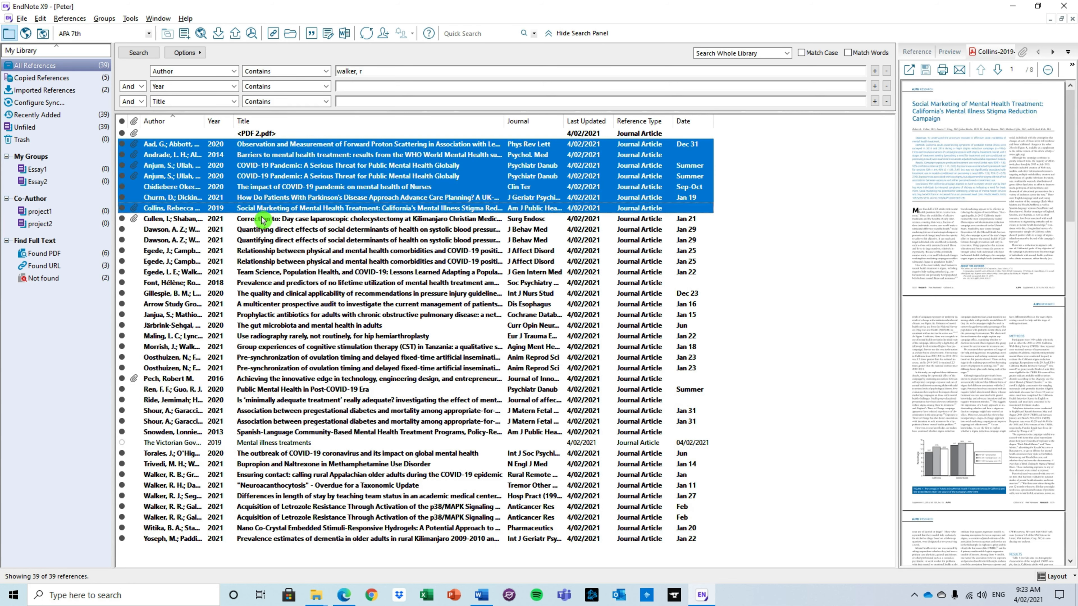
right_click(265, 178)
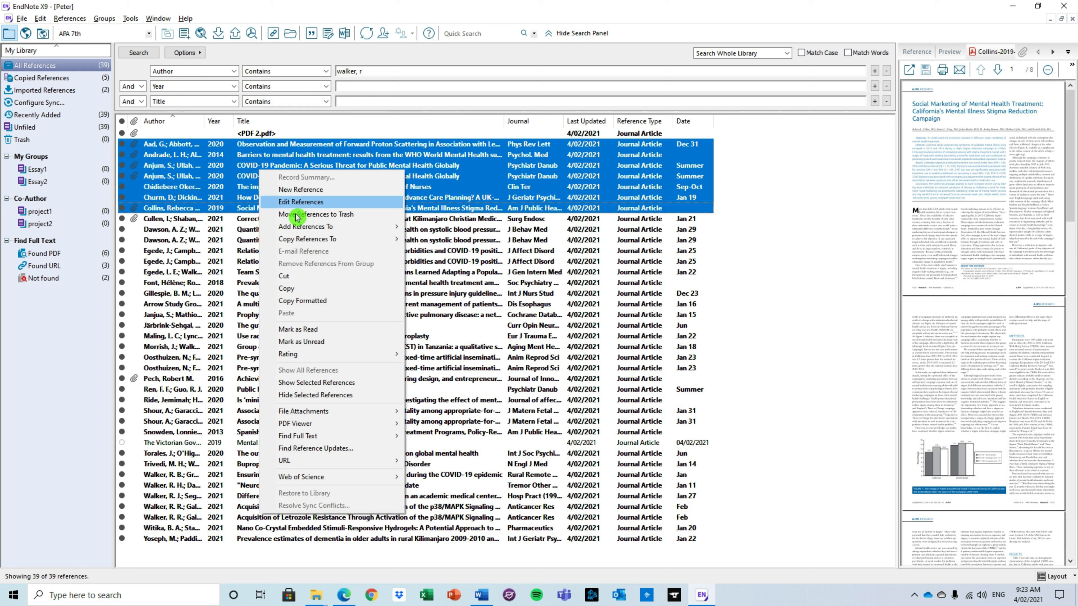
mouse_move(313, 231)
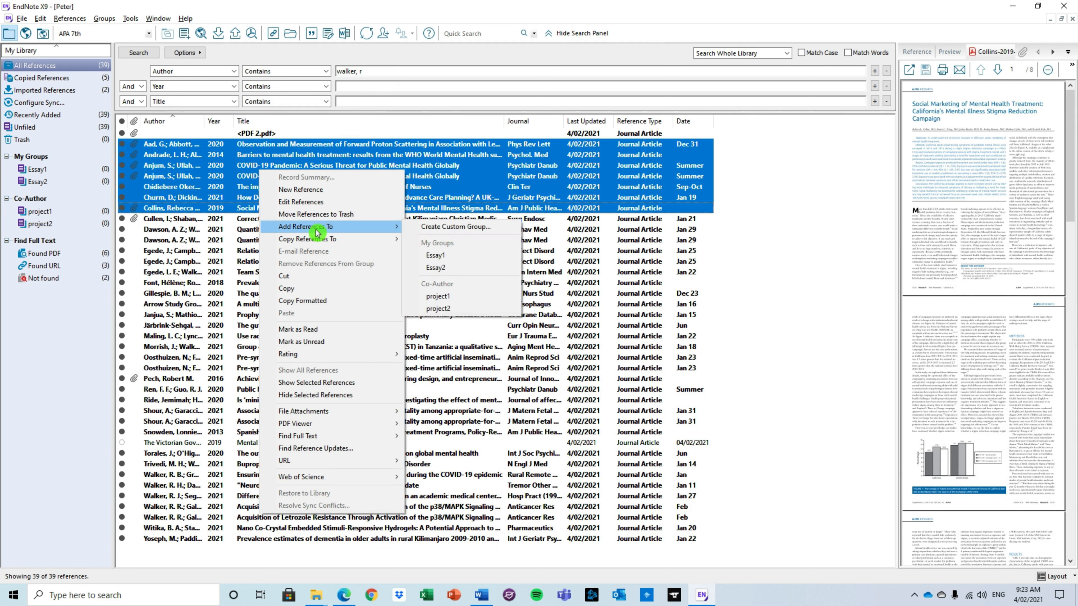
left_click(448, 258)
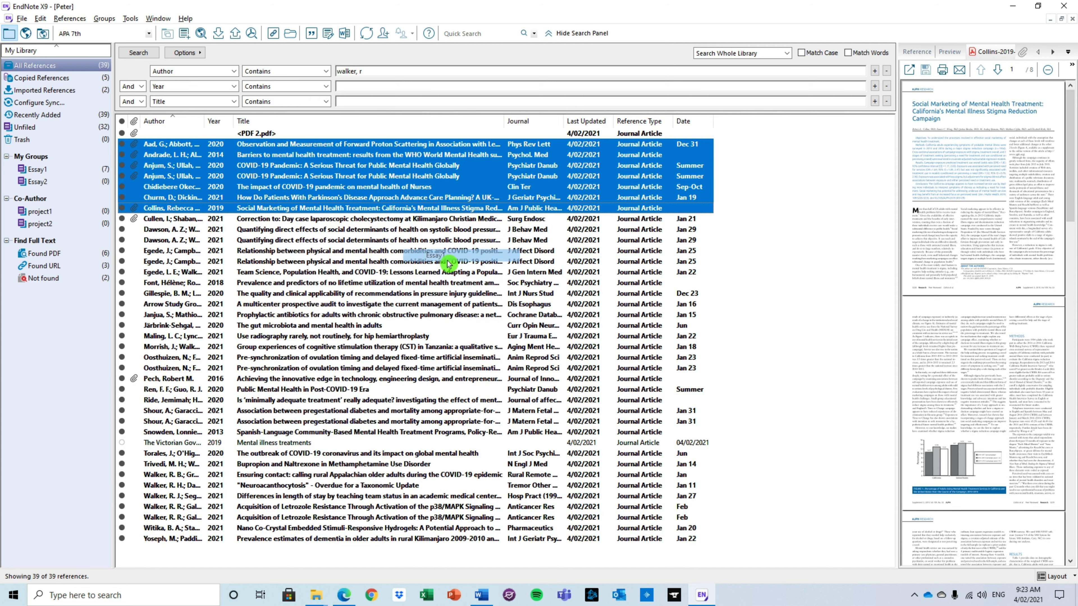
Step: Add the references from "Correction to: Day case laparoscopic cholecystectomy" through "The gut microbiota and mental health in adults" to the Essay2 group
left_click(233, 250)
left_click(180, 220)
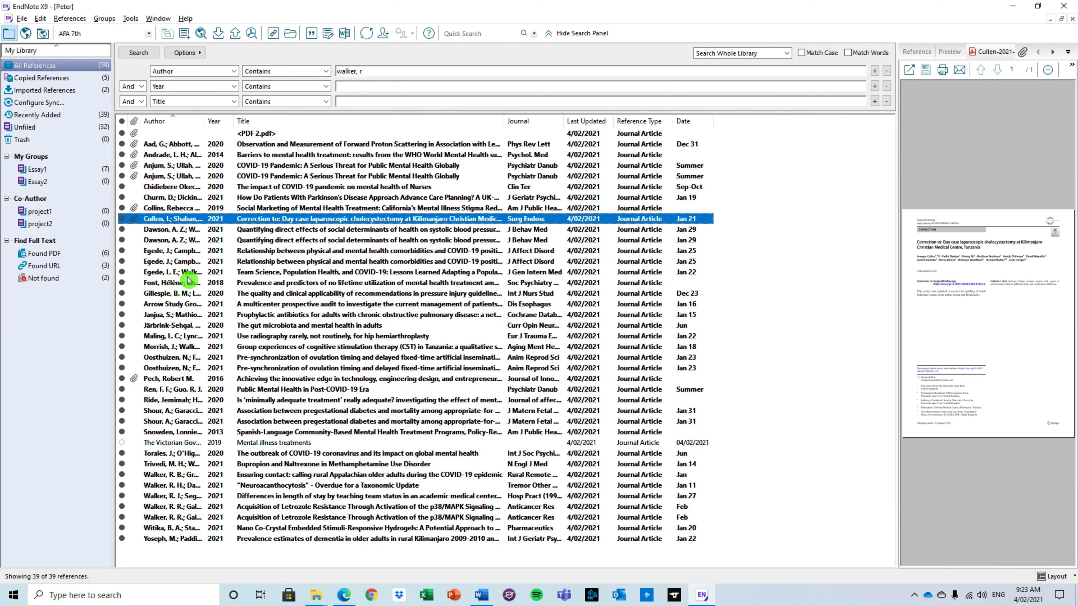
left_click(190, 326, "shift")
left_click_drag(180, 229, 38, 182)
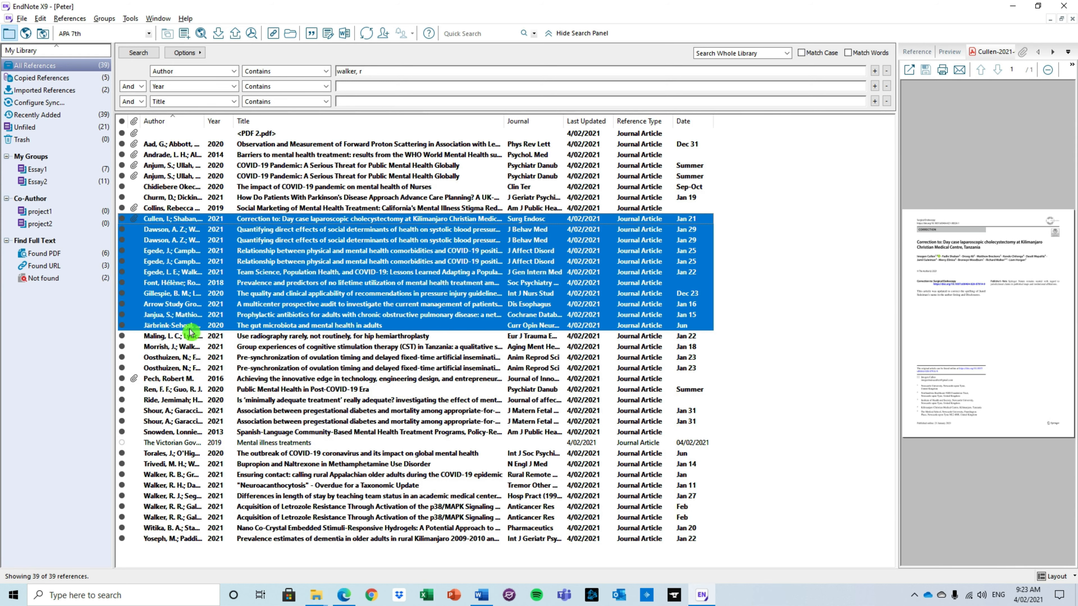
Step: Add the nine references from "Prevalence and predictors of no lifetime utilization" through the second "Pre-synchronization of ovulation timing" to the project2 group
left_click(194, 349)
left_click_drag(182, 370, 50, 225)
left_click_drag(216, 347, 40, 224)
Step: Add the references from the first "Quantifying direct effects of social determinants" through "A multicenter prospective audit" to the project1 group
left_click(216, 230)
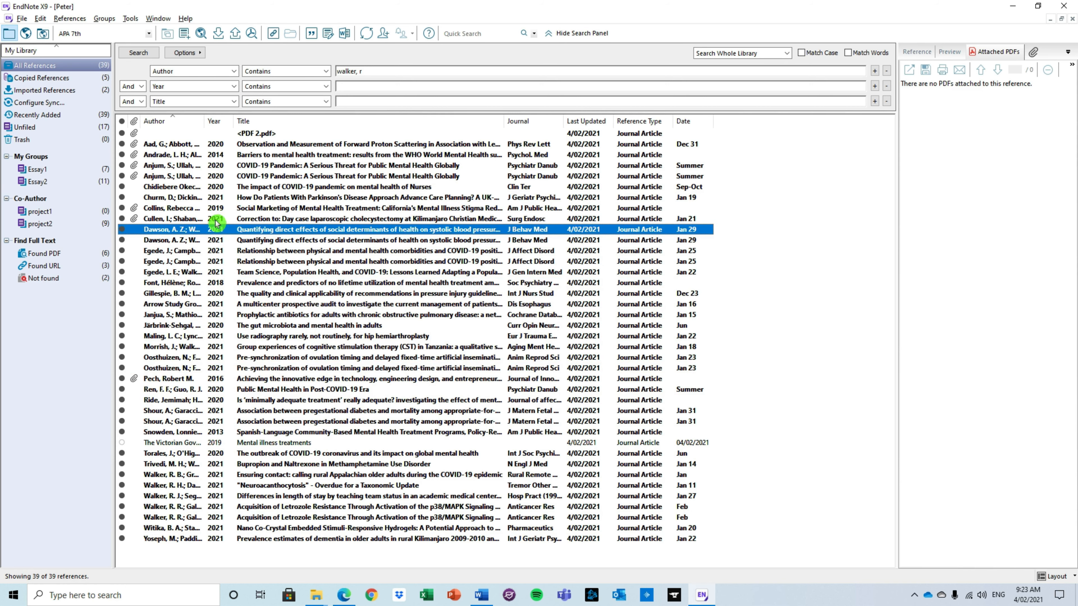
left_click(214, 305, "shift")
left_click_drag(196, 272, 48, 218)
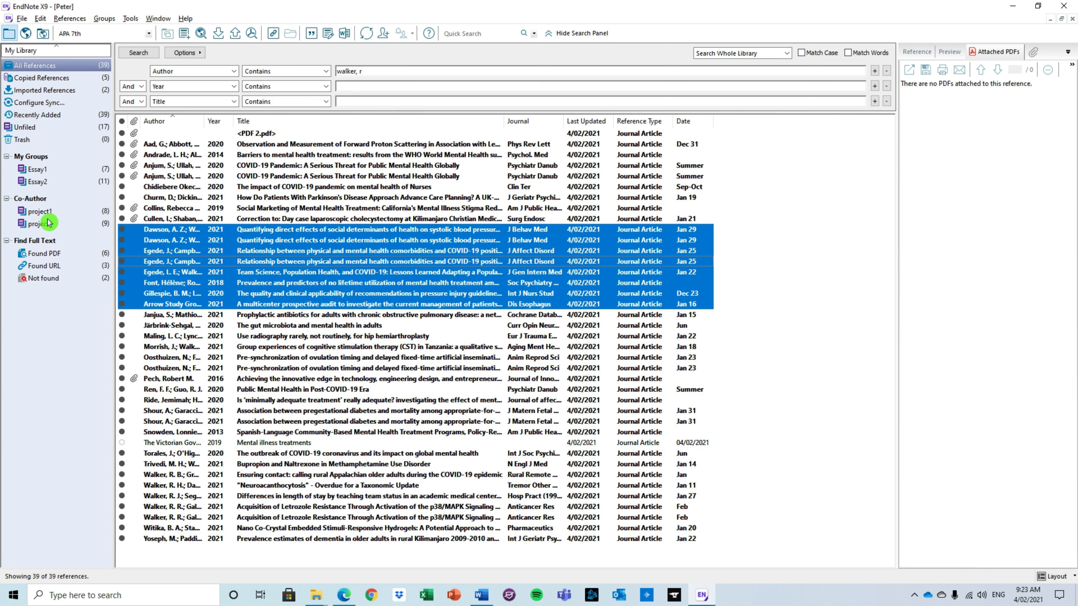
Step: Remove the first "Quantifying direct effects of social determinants" reference from the project1 group without deleting it from the library
left_click(49, 212)
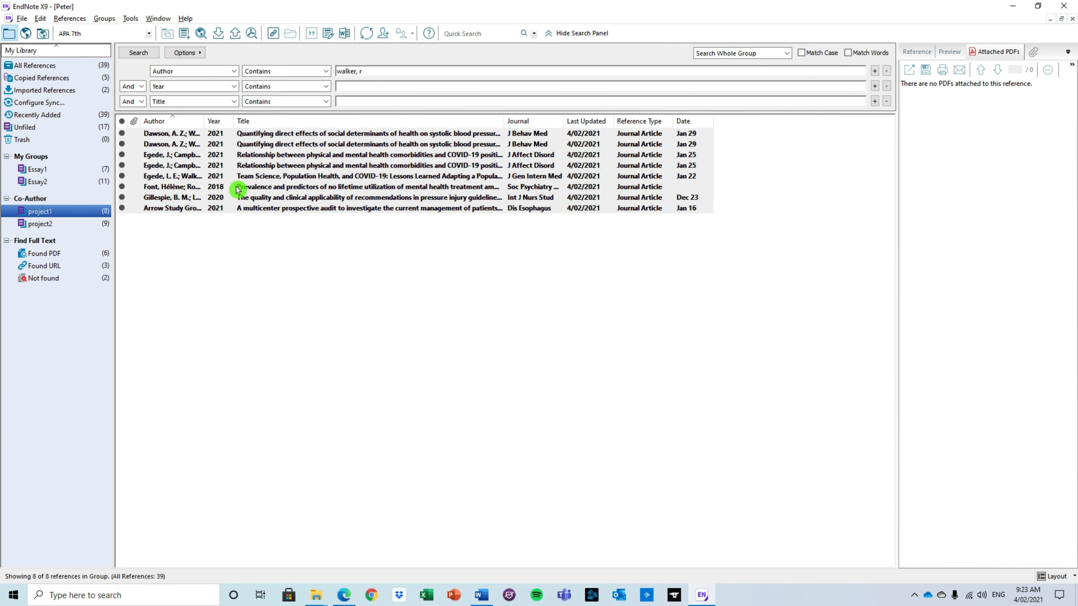
left_click(220, 313)
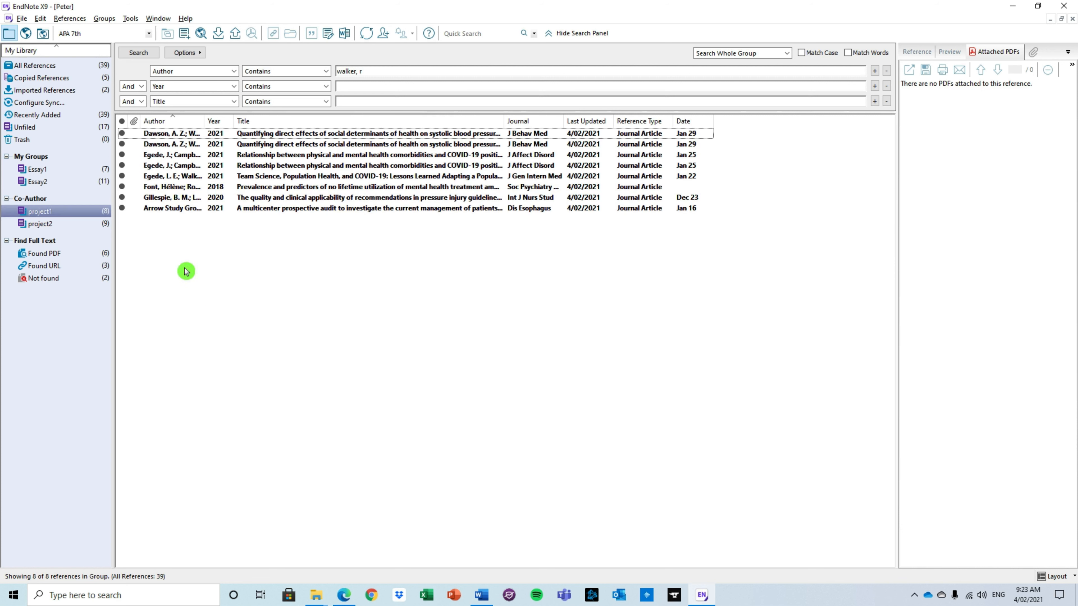
left_click(171, 136)
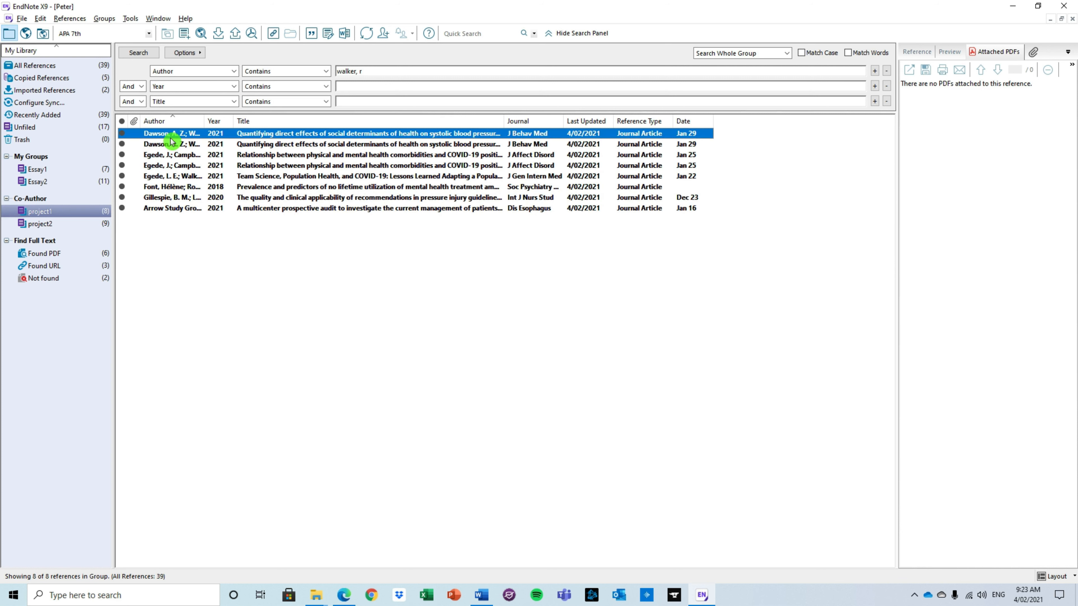
right_click(171, 140)
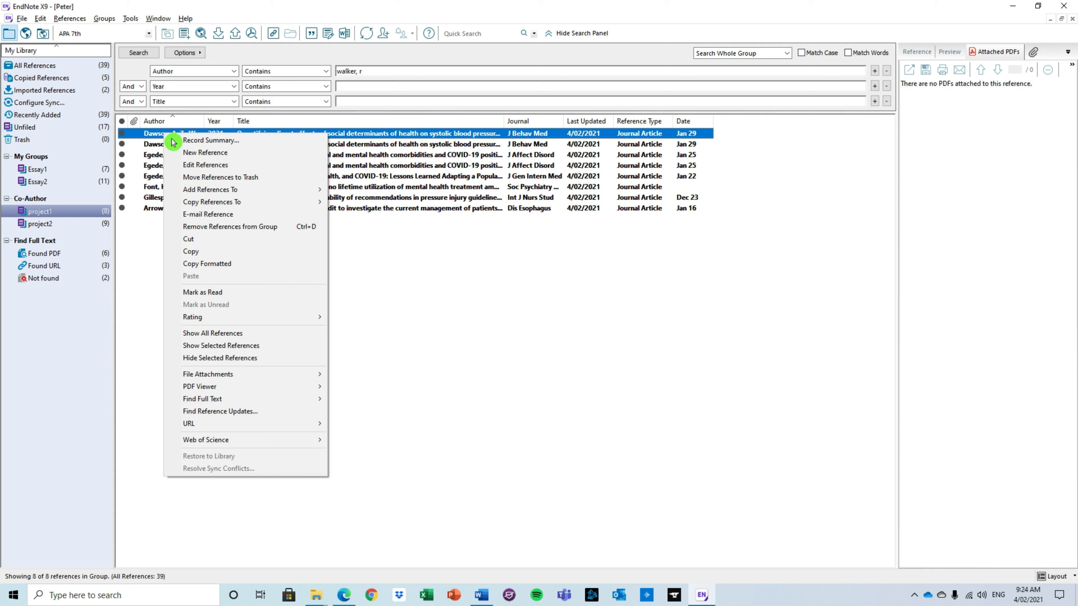
left_click(205, 233)
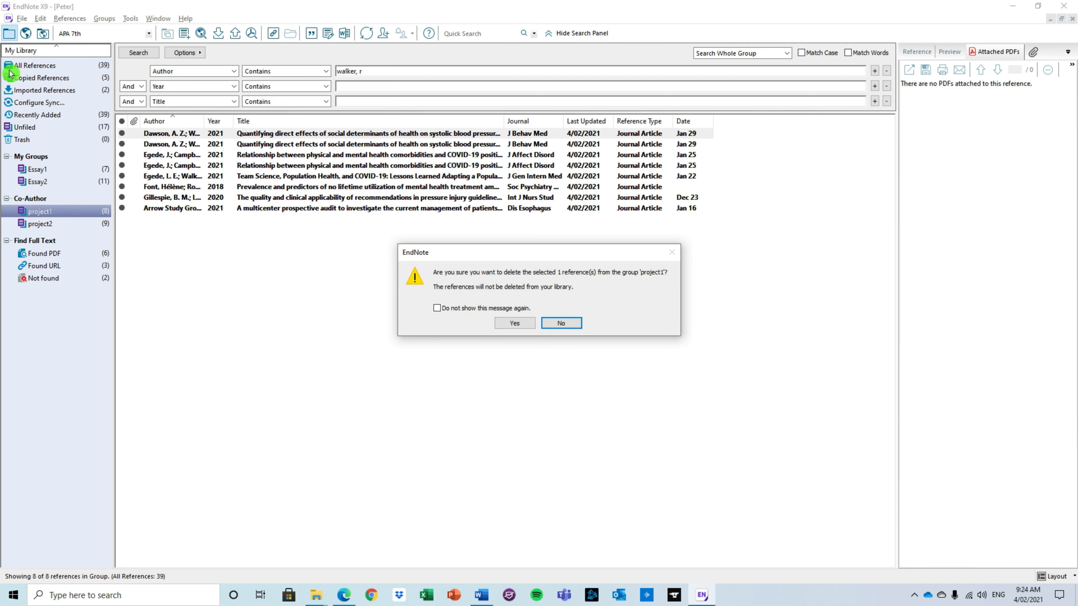
left_click(528, 325)
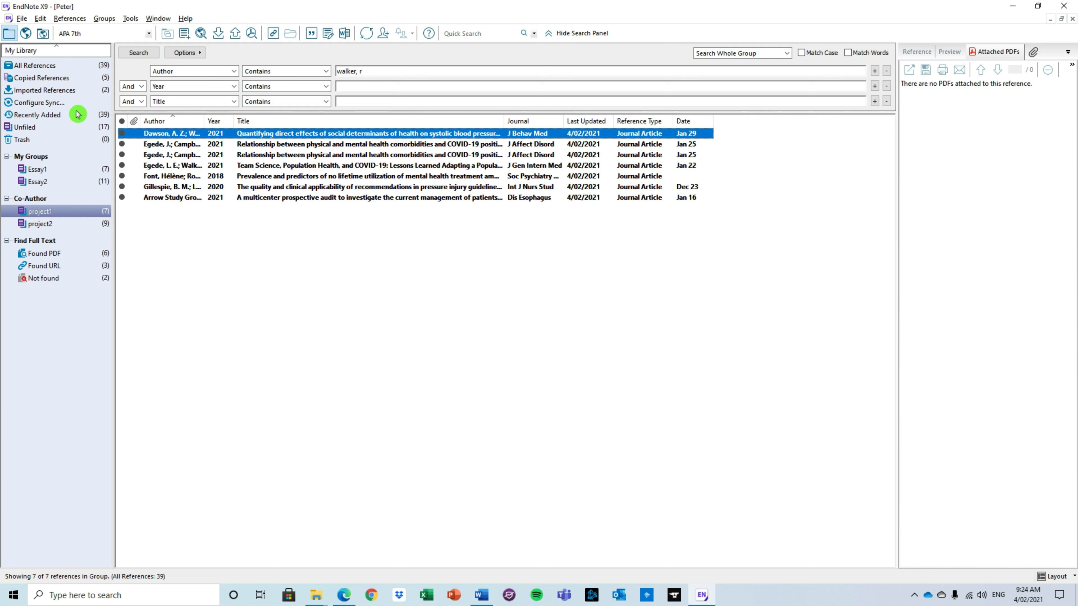
Step: Move the remaining "Quantifying direct effects of social determinants" reference in project1 to the trash, and restore it from there to All References
right_click(188, 140)
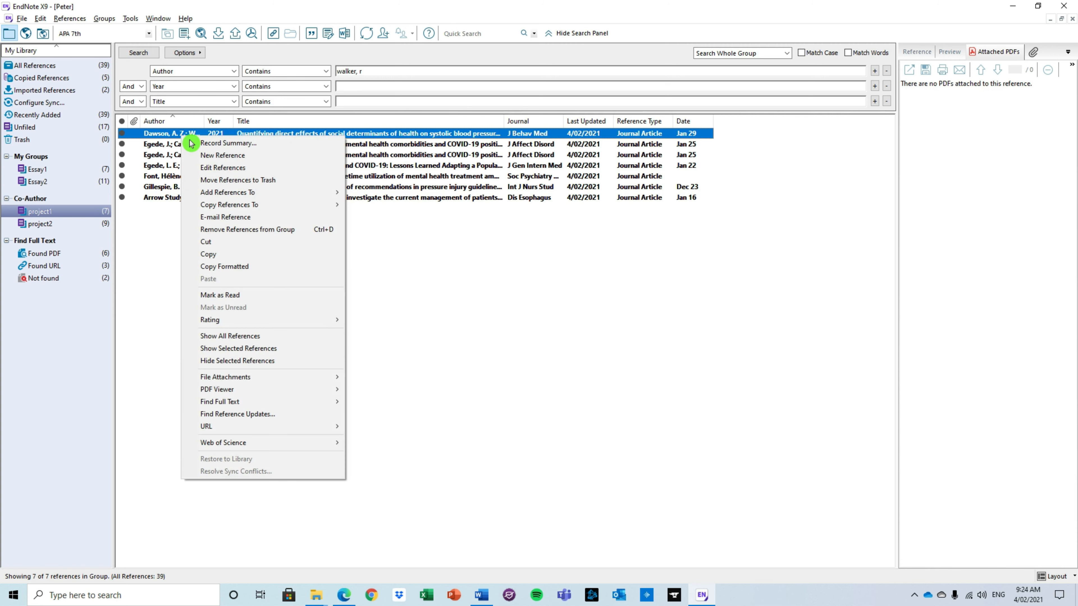
left_click(247, 187)
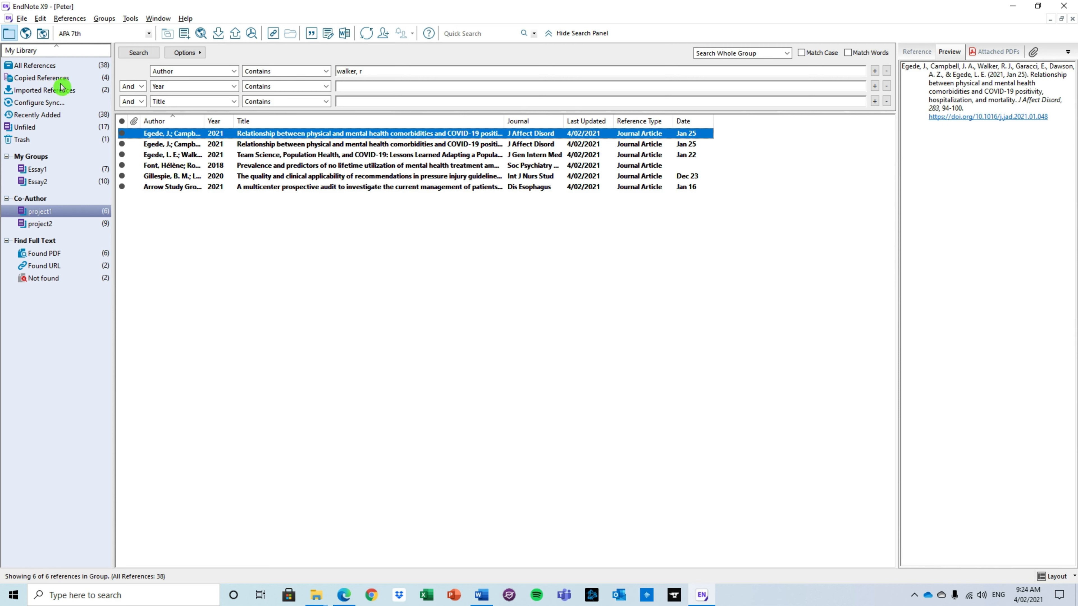
left_click(36, 141)
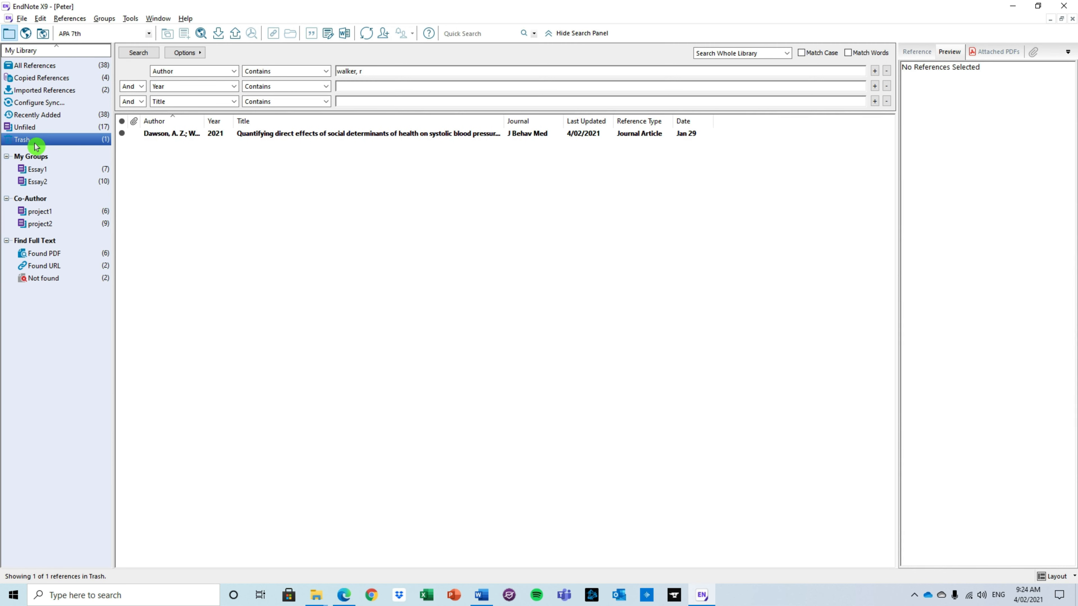
left_click(184, 142)
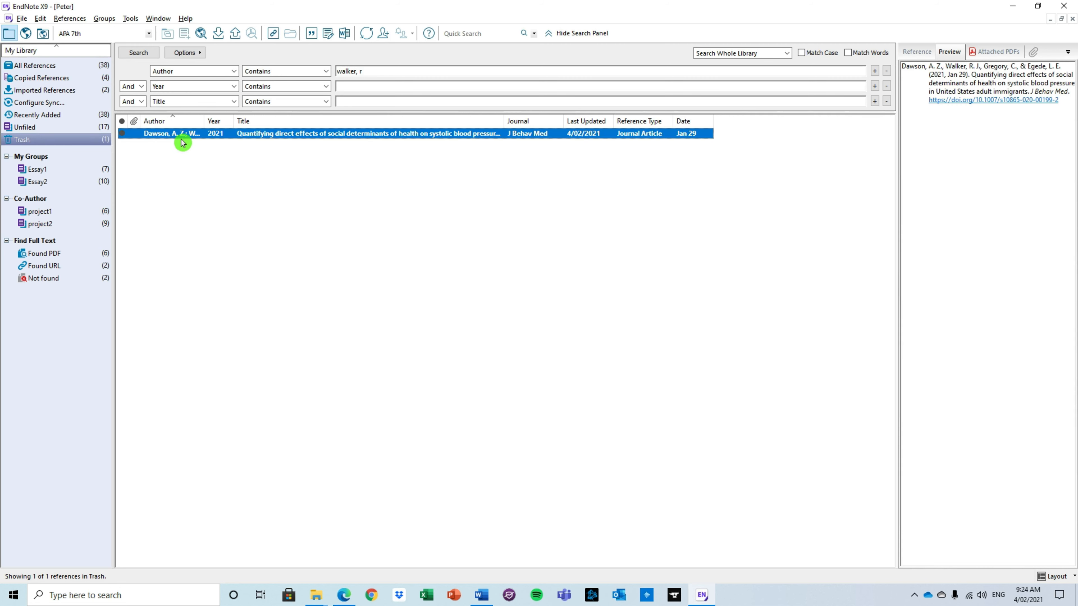
left_click_drag(181, 142, 39, 71)
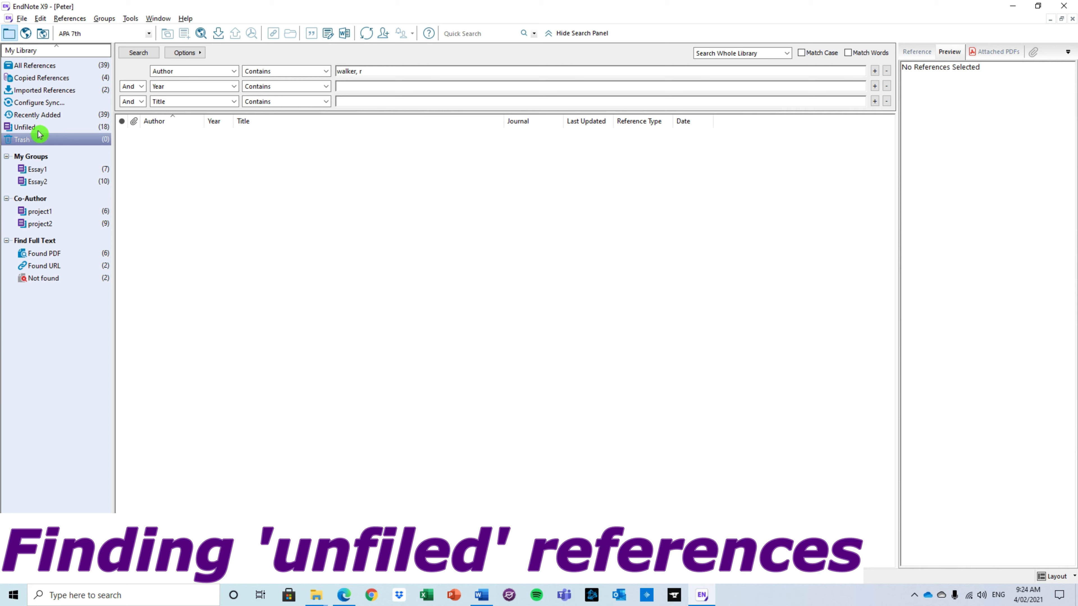
Step: Examine the references that are not filed in any group and the contents of the Essay1 group
left_click(25, 127)
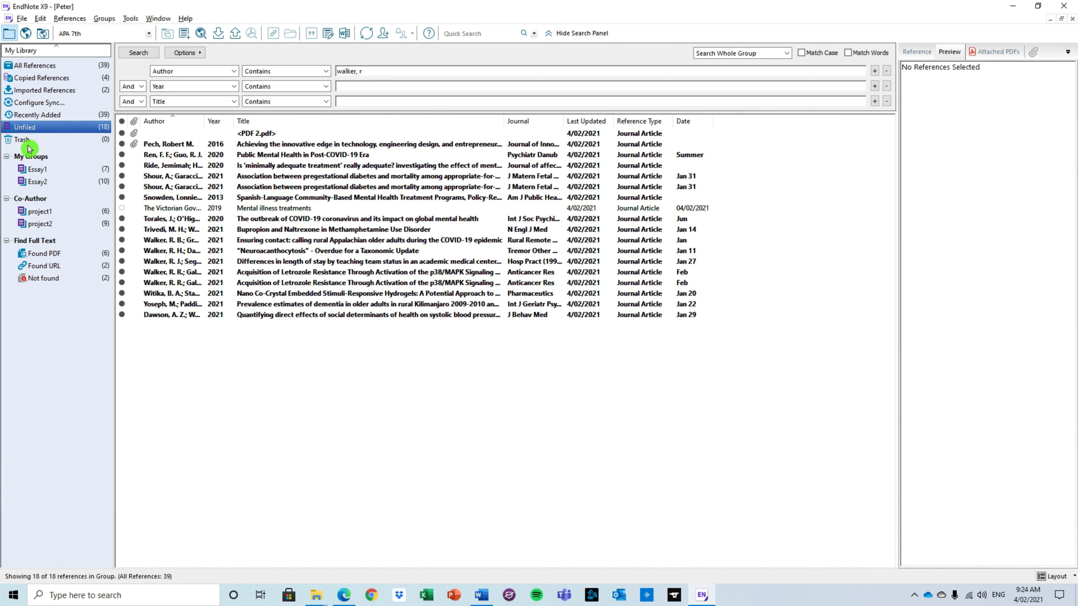
left_click(210, 147)
left_click(217, 319)
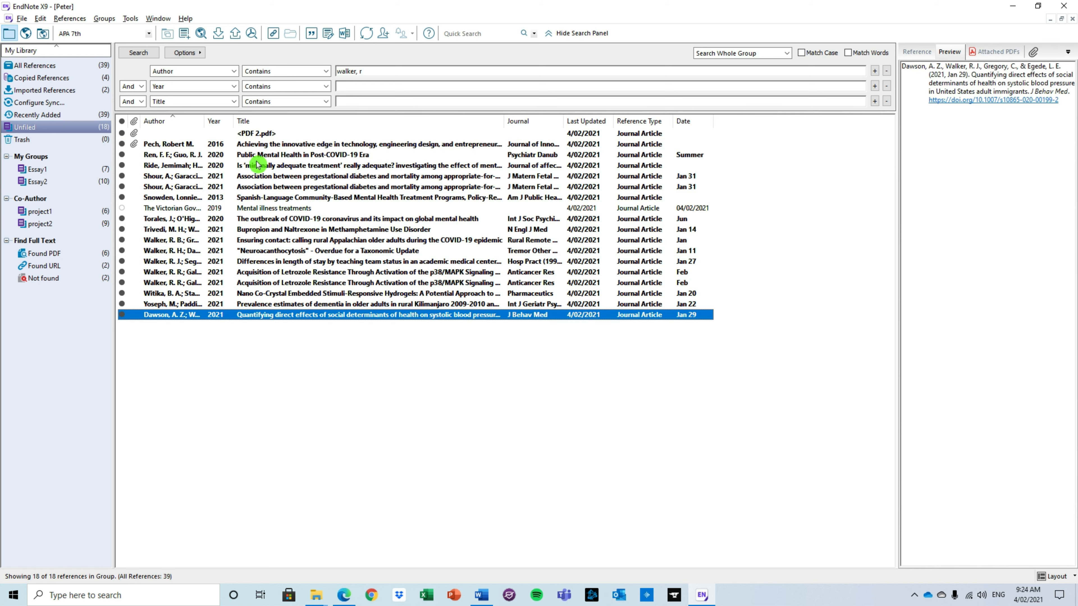
left_click(291, 148)
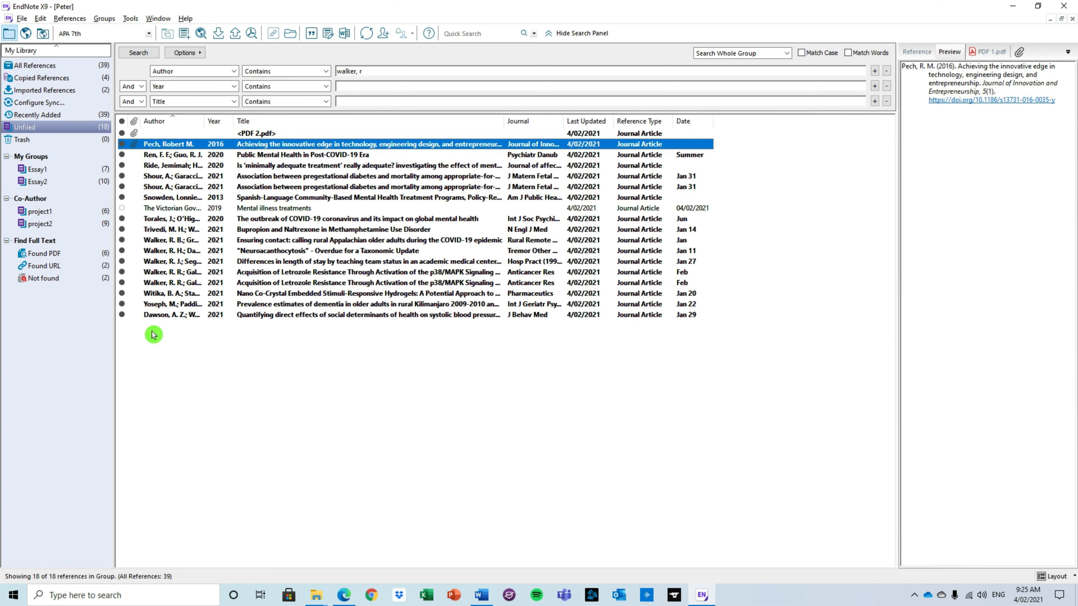
left_click(38, 169)
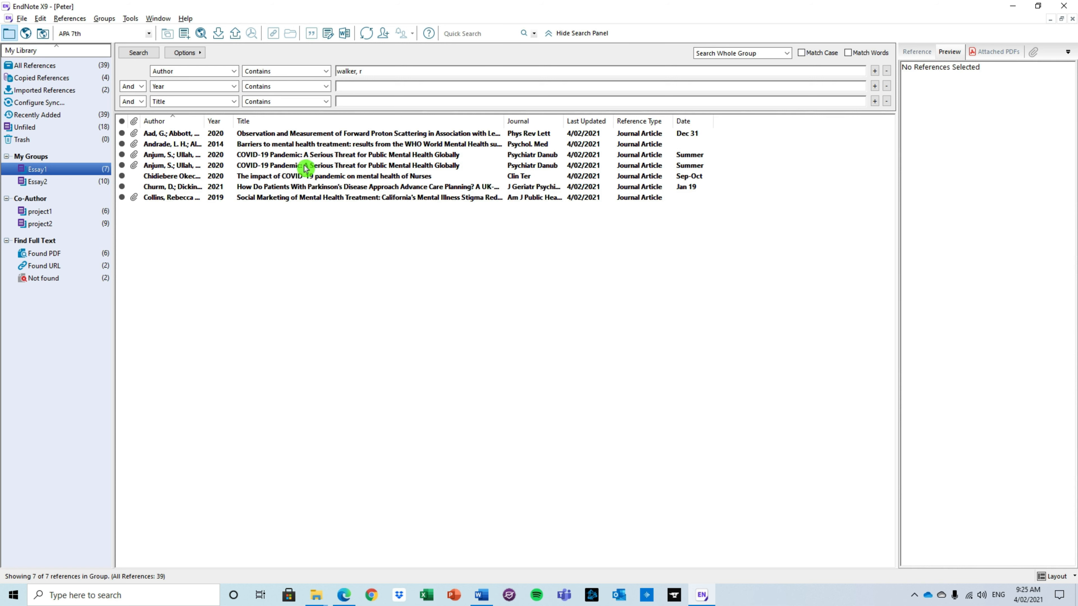
Step: Add the unfiled reference "Neuroacanthocytosis - Overdue for a Taxonomic Update" to the Essay1 group
left_click(44, 129)
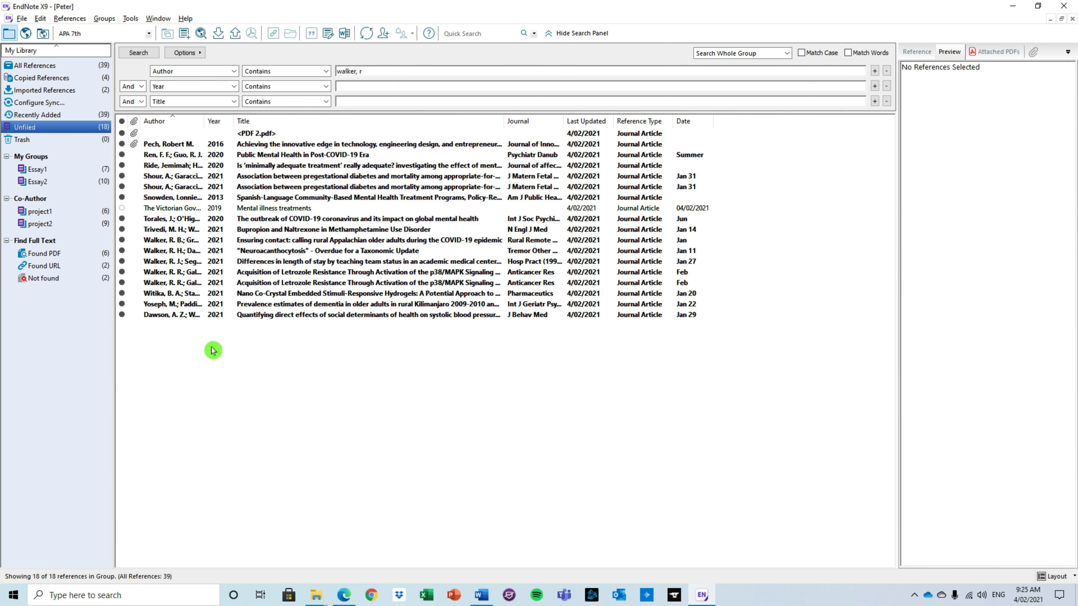
left_click(177, 253)
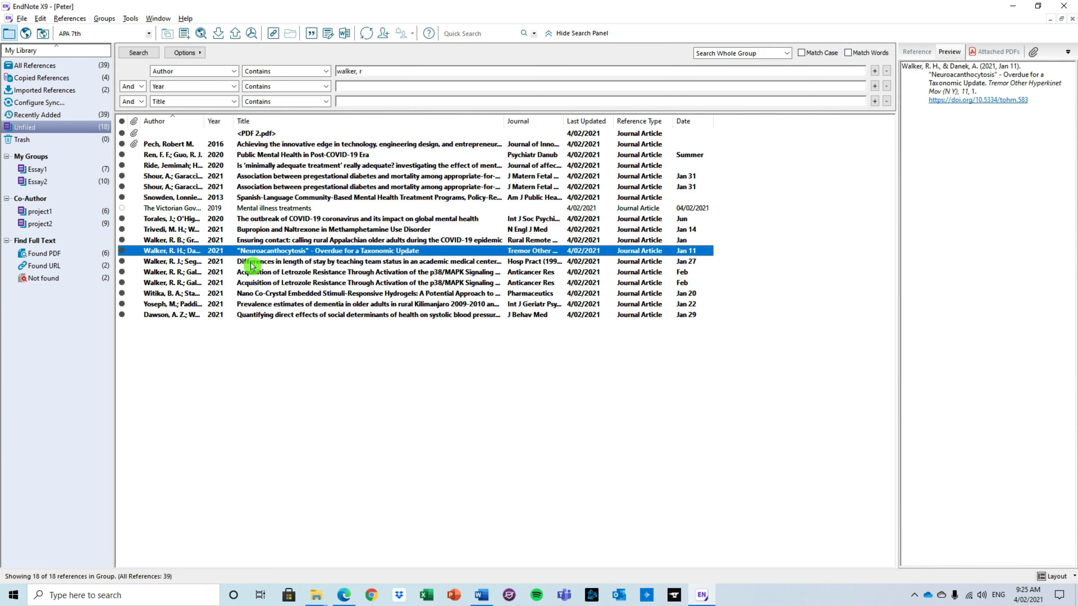
left_click_drag(174, 258, 126, 250)
left_click_drag(39, 170, 37, 171)
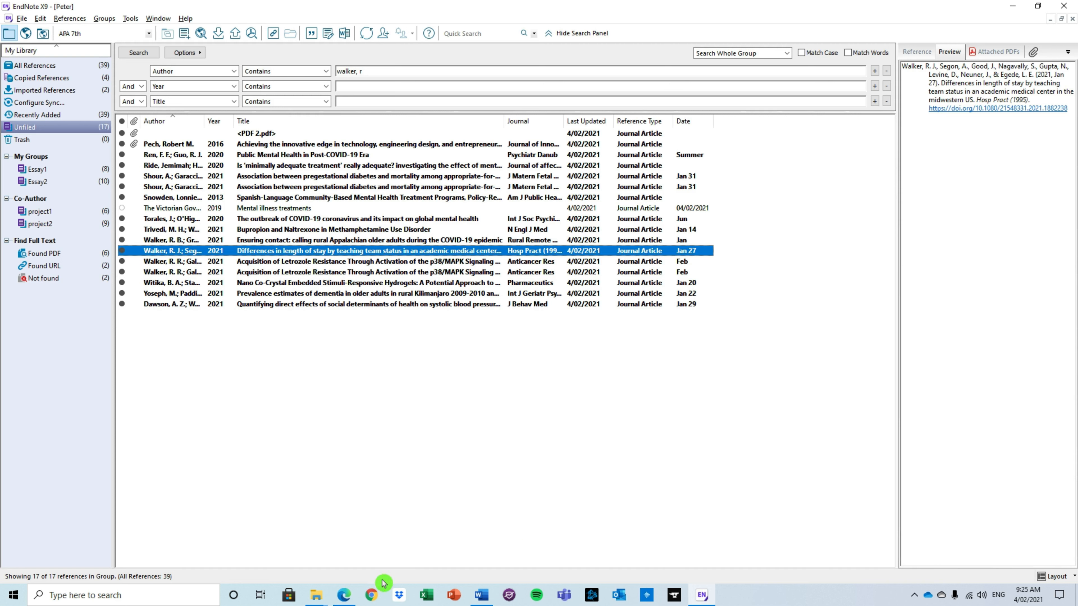
Step: Switch to the "WORD Doc example" document in Word and display its EndNote X9 citation tools
key("alt+Tab")
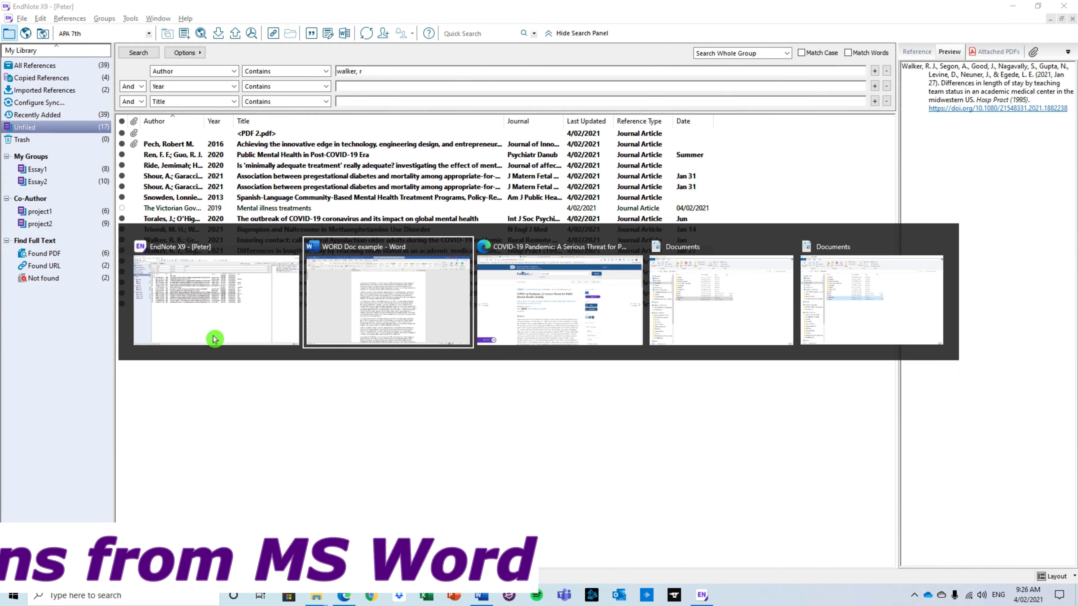
scroll(361, 282, "up", 1)
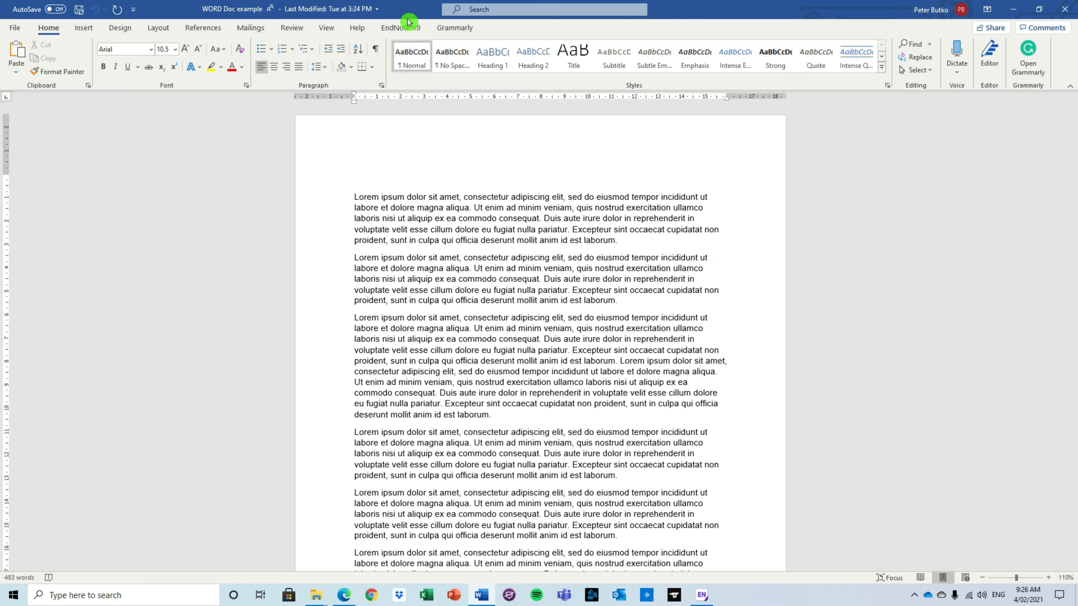
left_click(408, 29)
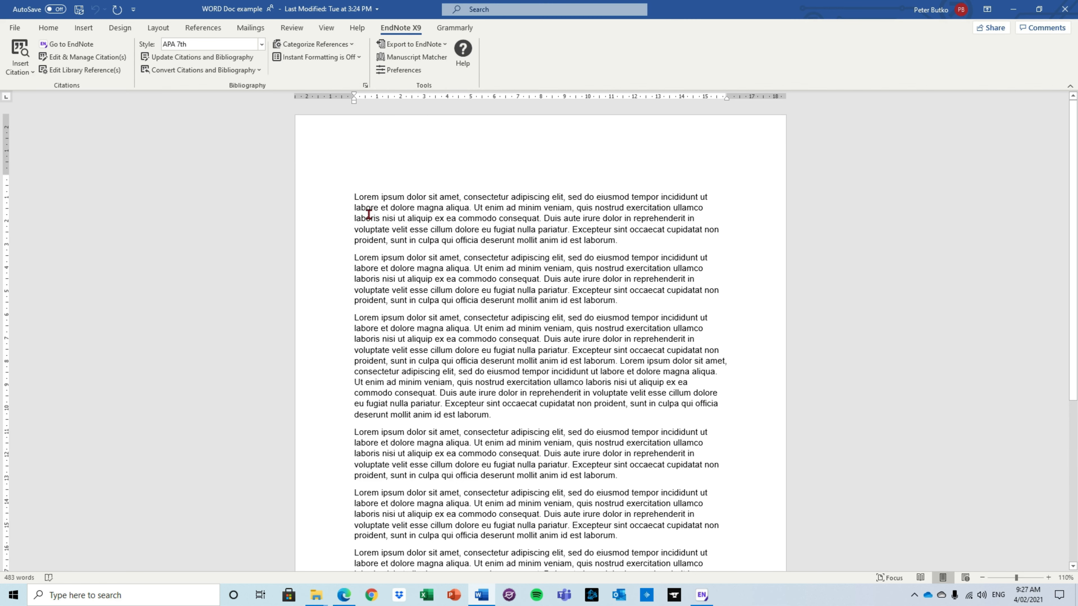
key("alt+Tab")
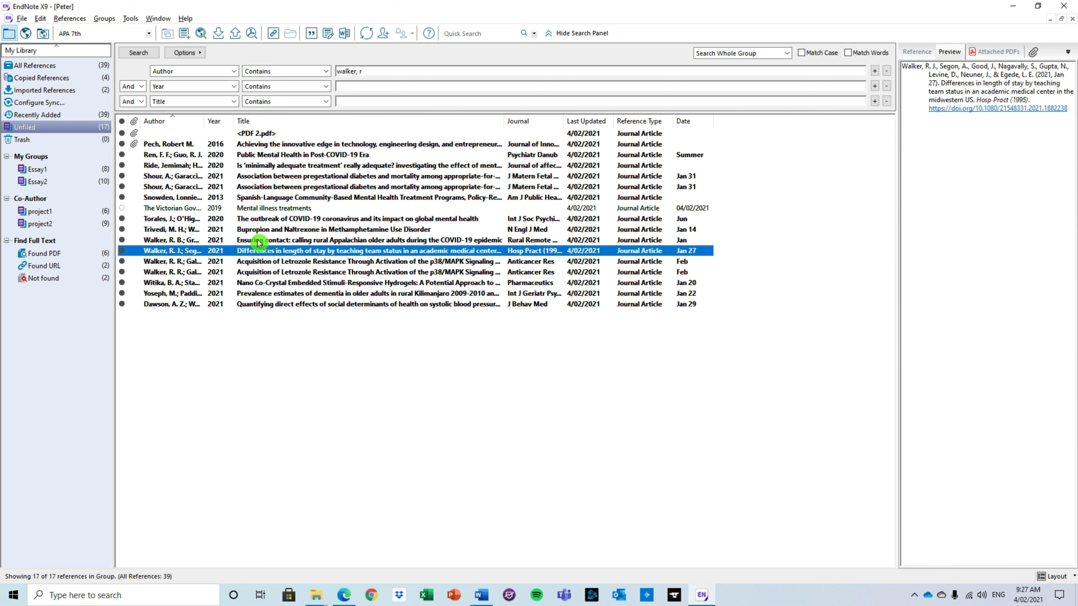
key("alt+Tab")
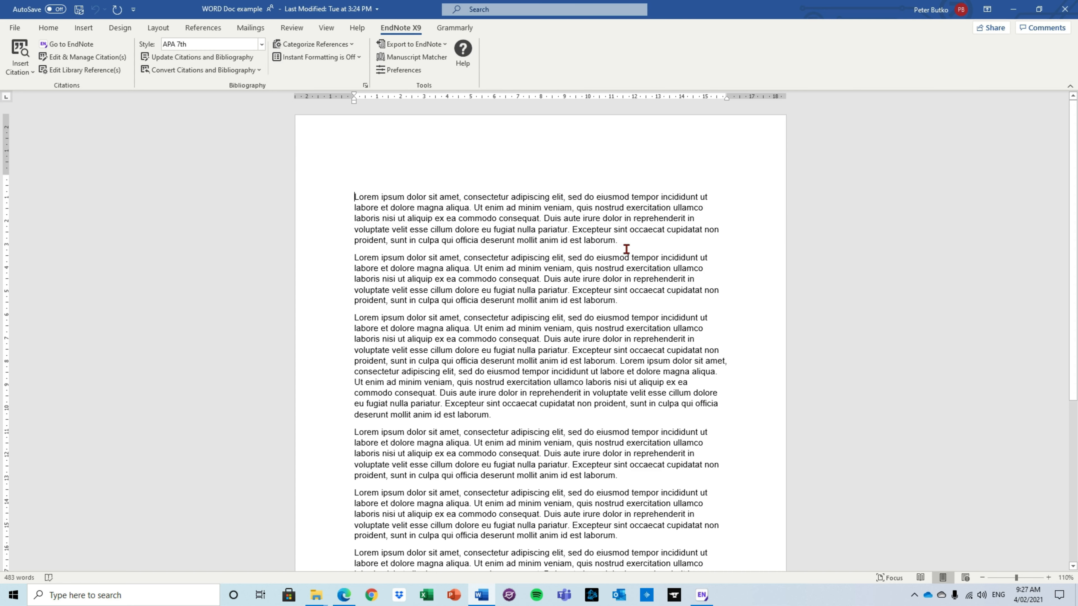
Step: Start a citation before the full stop ending the first paragraph and search the library for "a"
left_click(615, 241)
left_click(25, 73)
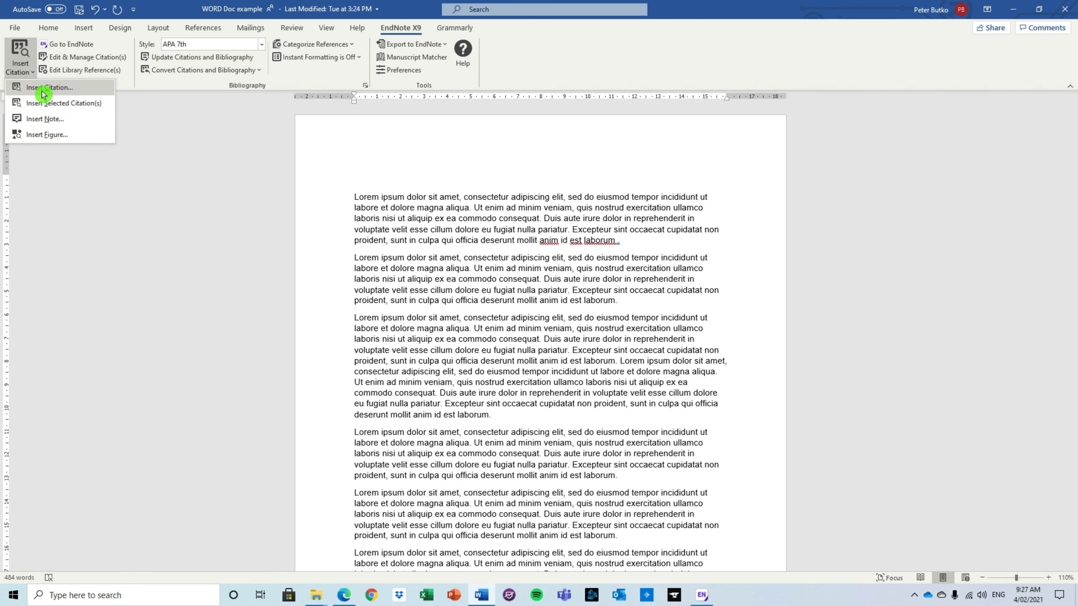
left_click(25, 53)
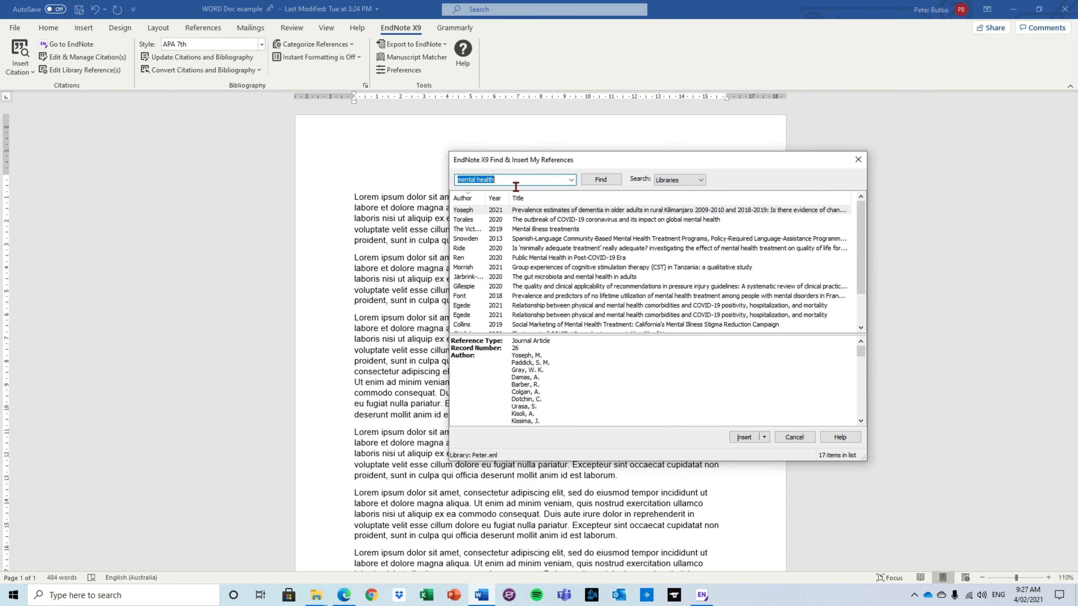
scroll(549, 255, "down", 1)
scroll(551, 274, "up", 1)
type("a")
key("Return")
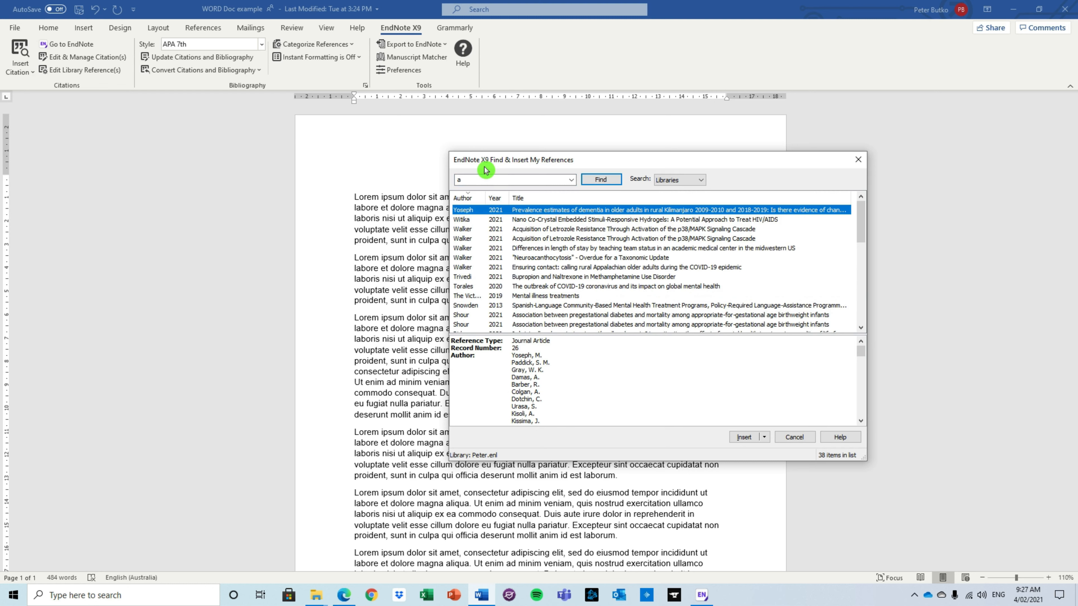
scroll(538, 248, "down", 6)
scroll(537, 247, "down", 3)
Step: Search by author surname and cite "Acquisition of Letrozole Resistance", "Nano Co-Crystal Embedded Stimuli-Responsive Hydrogels" and "Prevalence estimates of dementia" at the first paragraph's end
left_click(470, 181)
type("walker")
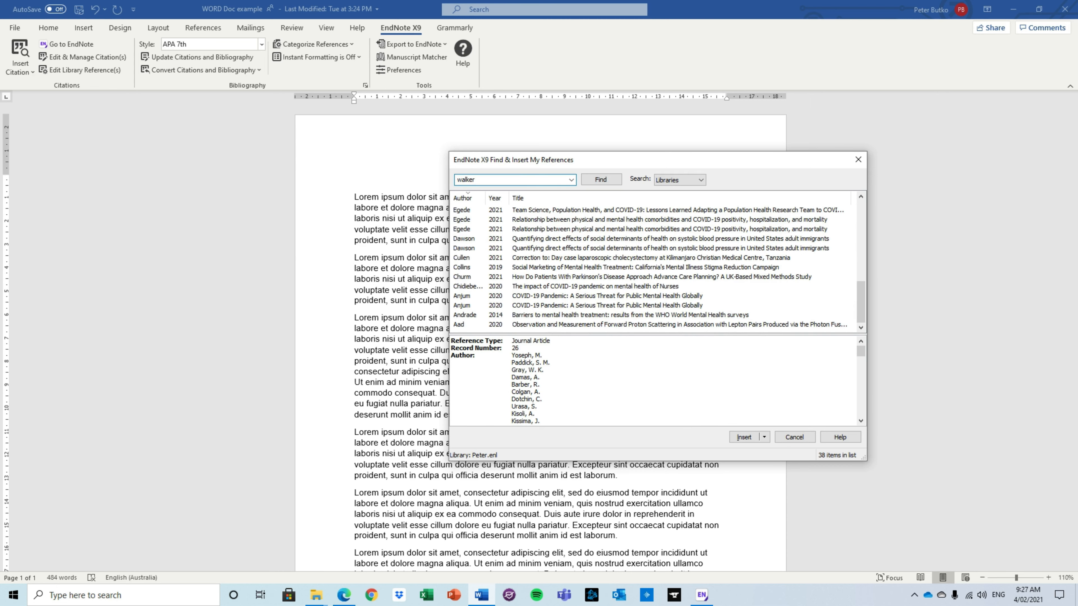
key("Return")
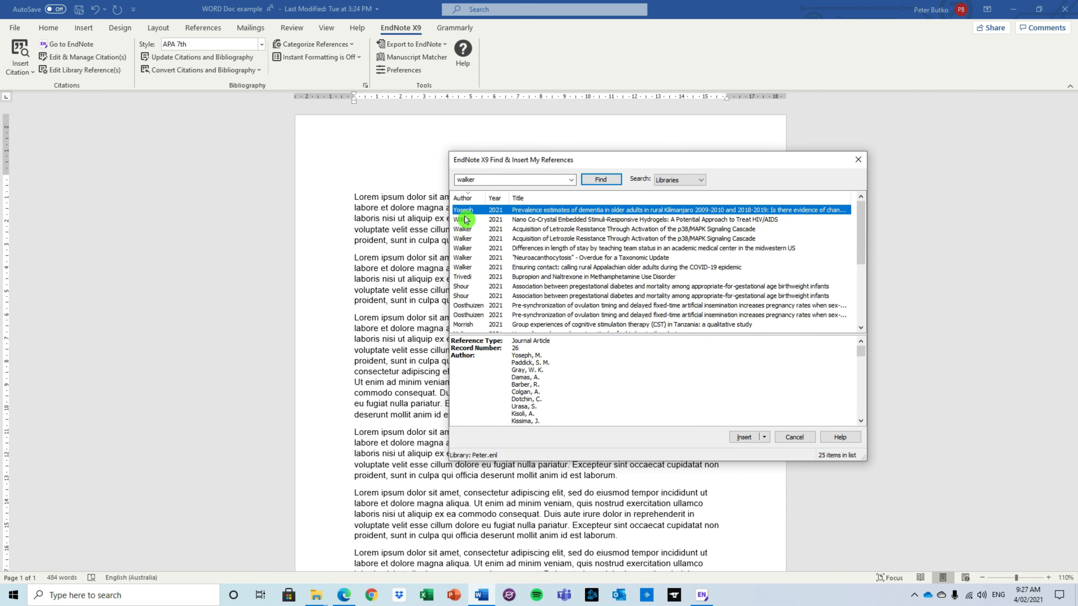
left_click(527, 230)
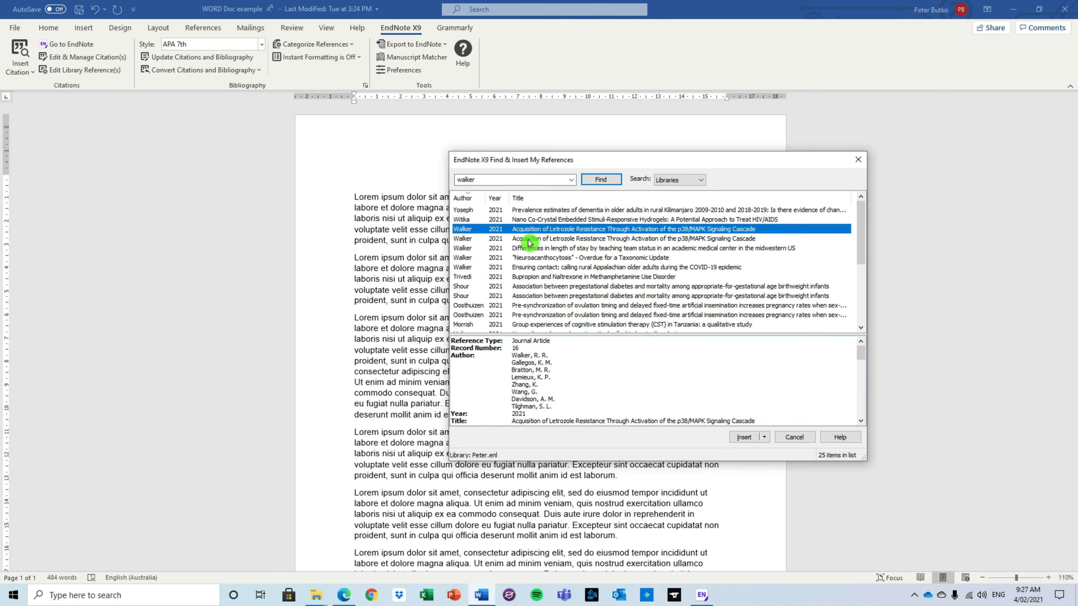
left_click(526, 219, "ctrl")
left_click(526, 210, "ctrl")
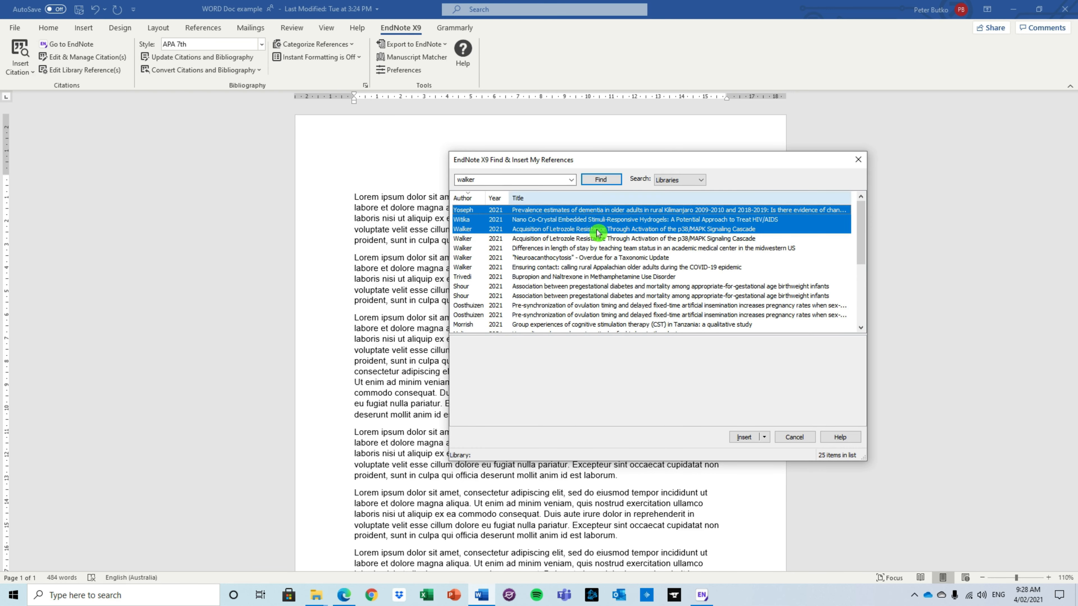
left_click(744, 437)
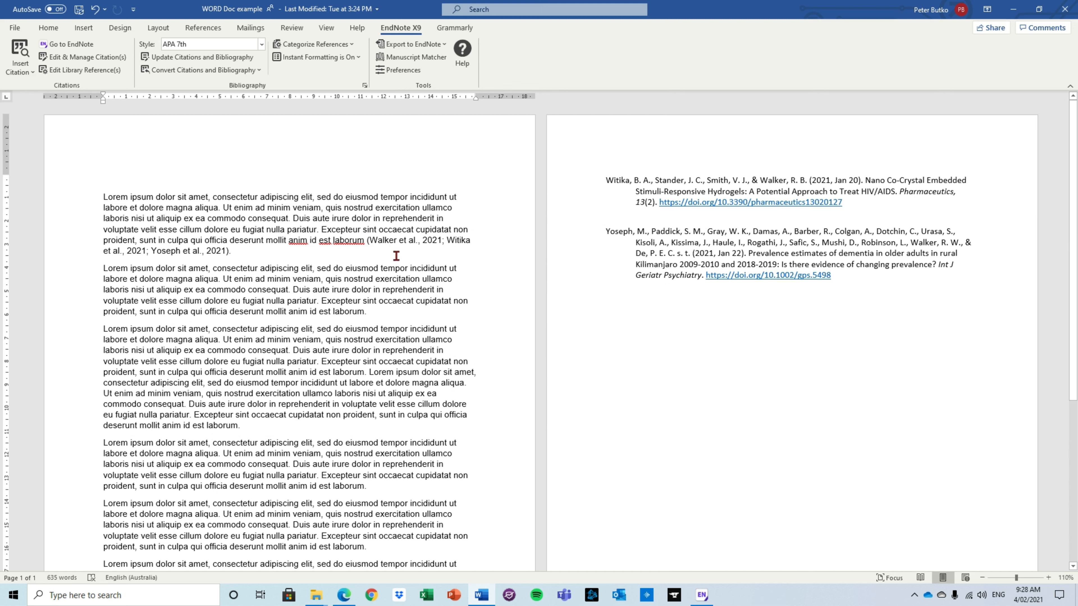
Step: Cite "Association between pregestational diabetes and mortality" before the full stop ending the second paragraph
left_click(397, 249)
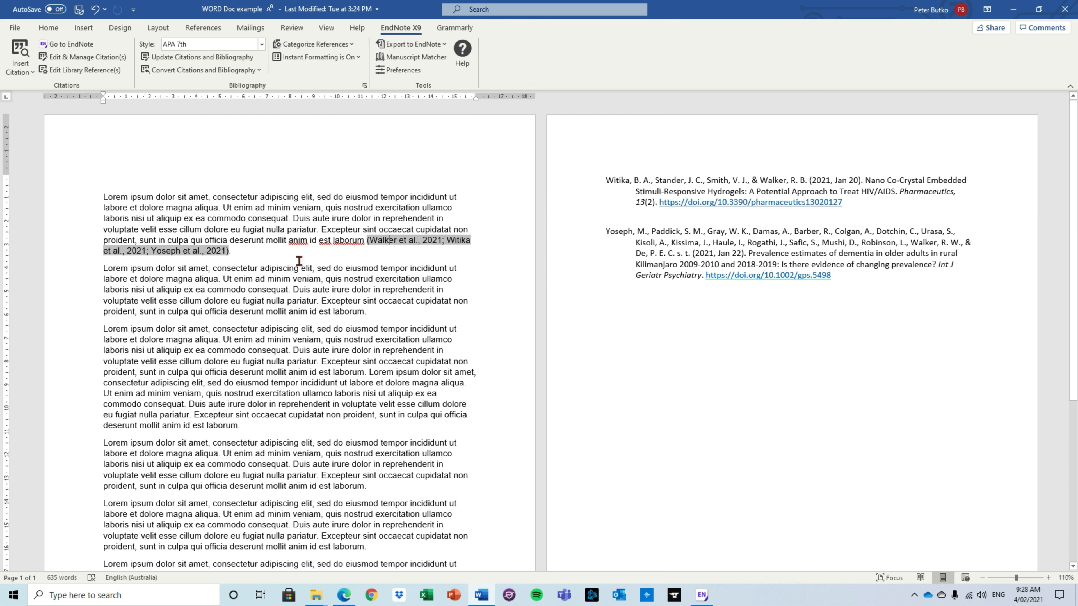
left_click(372, 324)
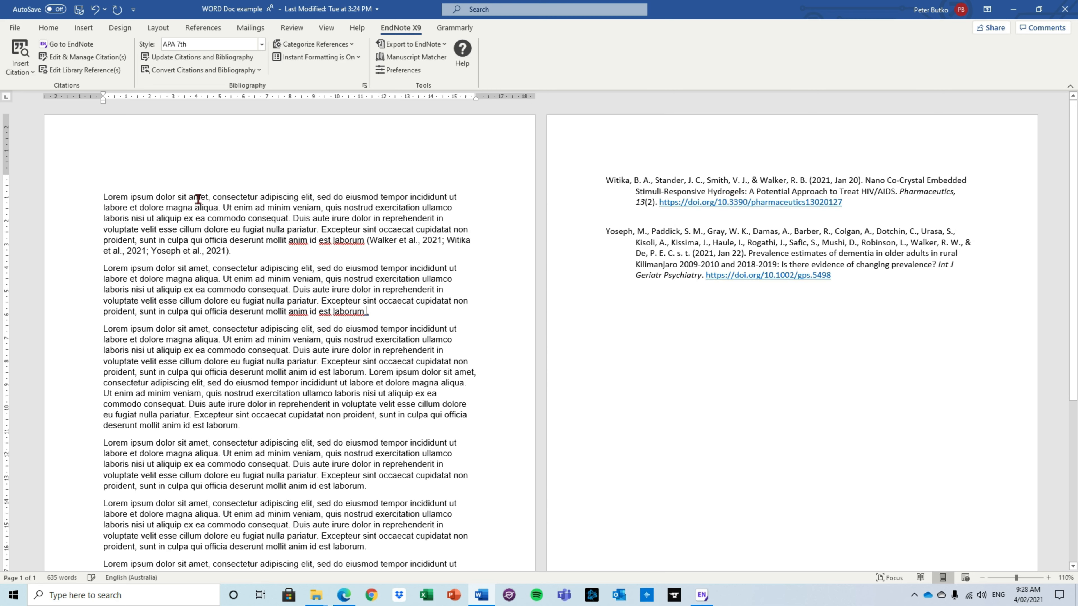
left_click(19, 55)
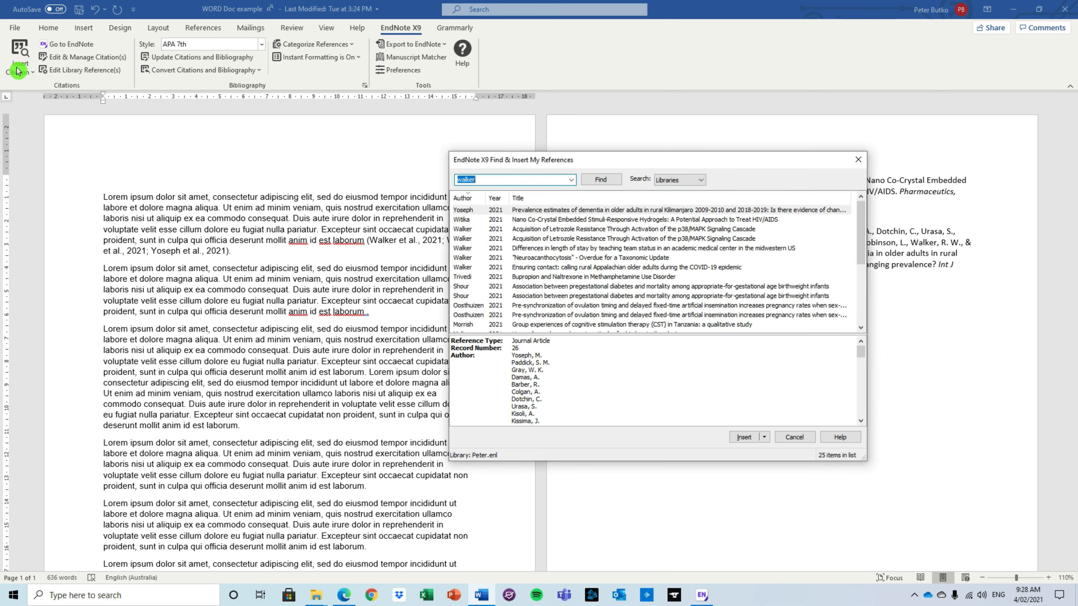
left_click(546, 294)
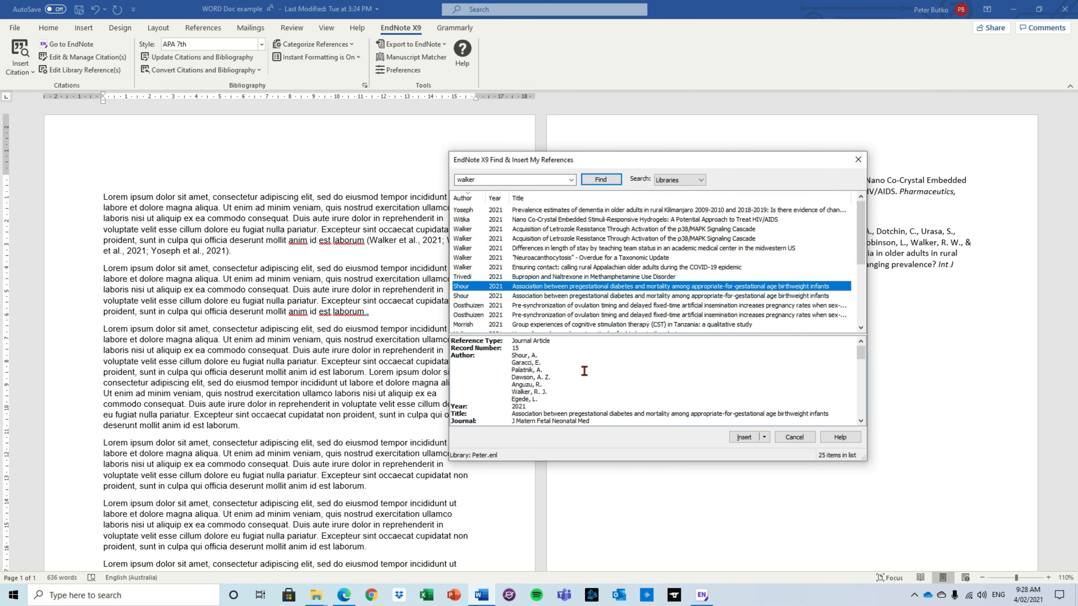
left_click(744, 438)
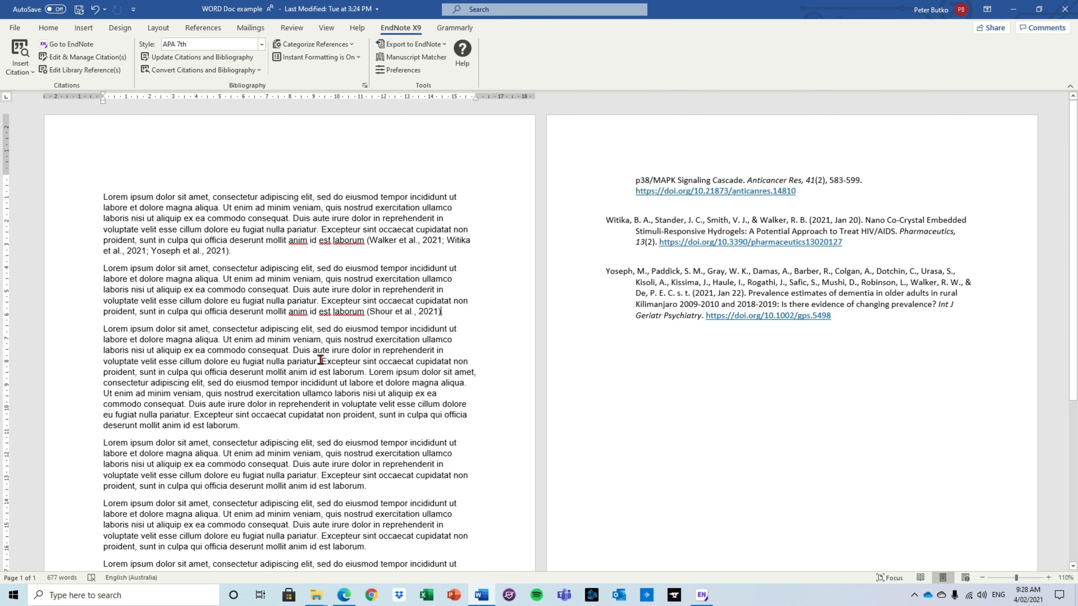
Step: Insert a page break before the reference list and add the heading "References" above it
scroll(255, 356, "down", 6)
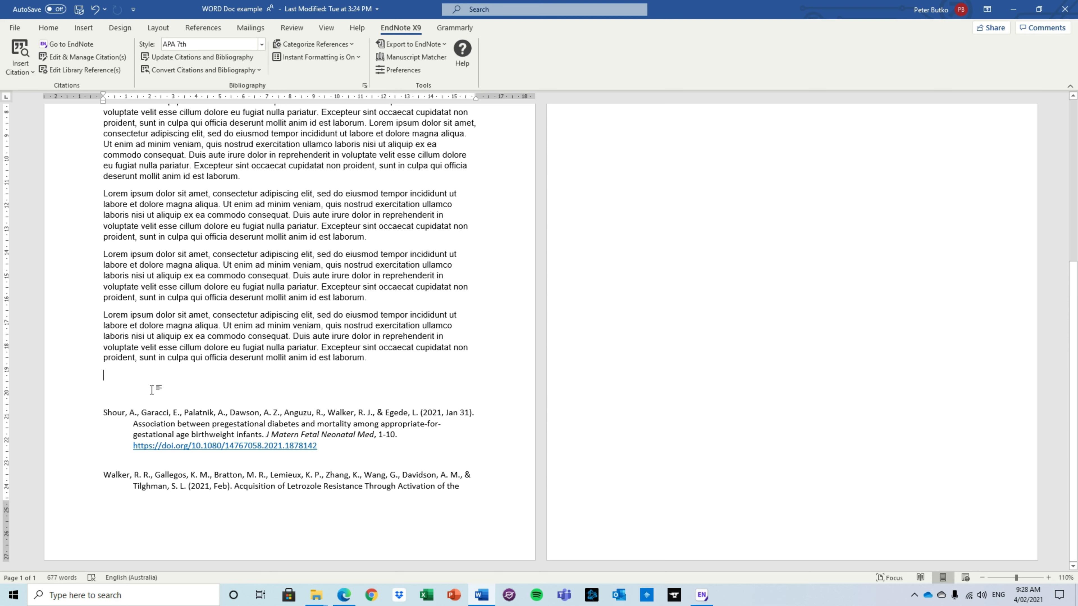
left_click(83, 28)
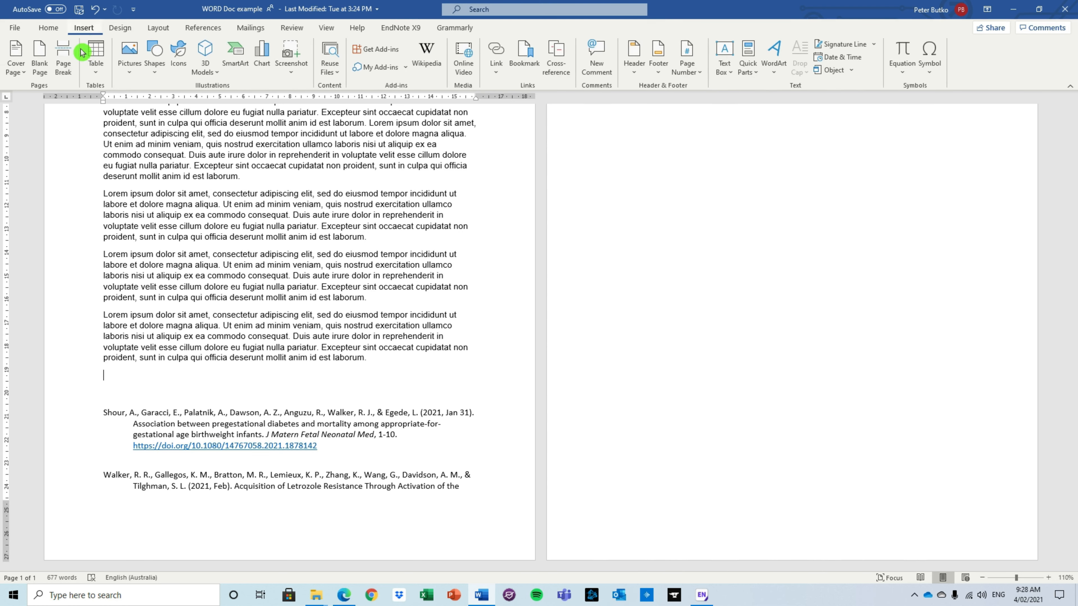
left_click(63, 60)
scroll(909, 232, "up", 2)
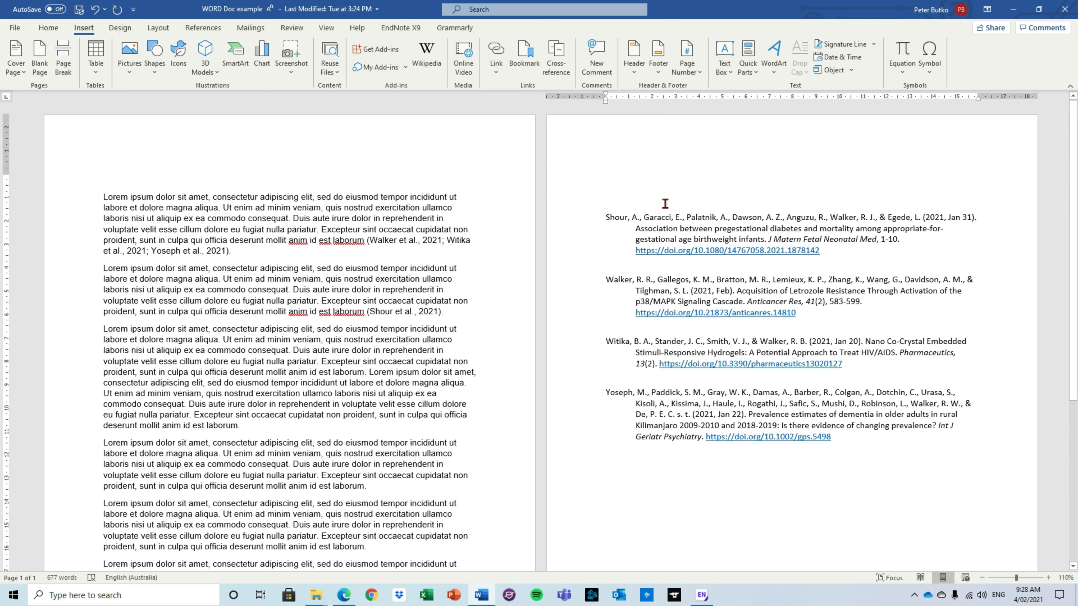
type("References")
left_click(614, 227)
Step: Try the Vancouver style on the citations and reference list, and return the document to APA 7th
left_click(410, 31)
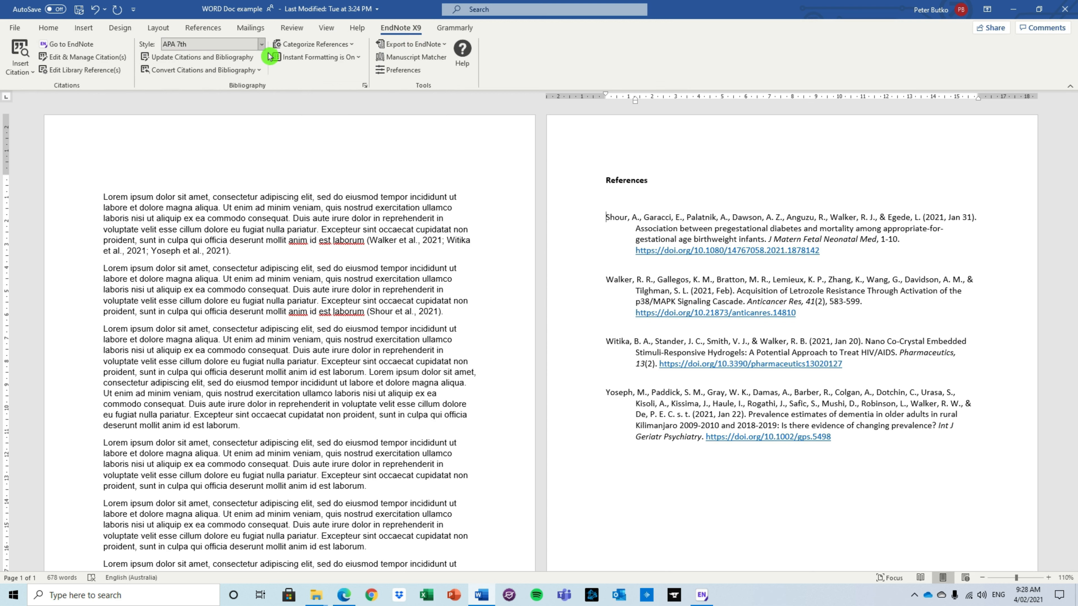
left_click(261, 44)
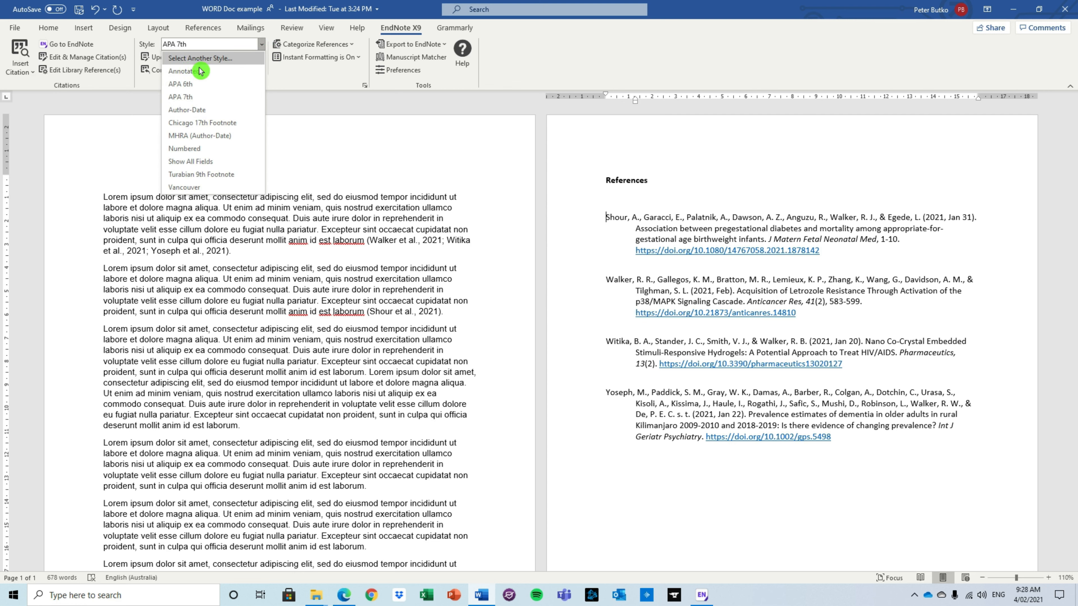
left_click(206, 190)
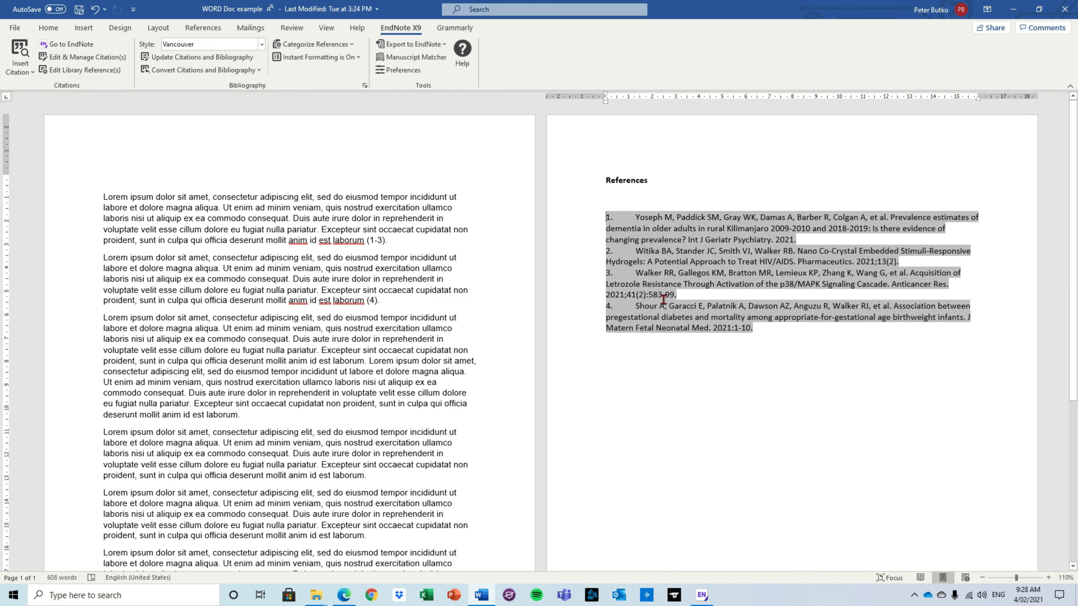
left_click(388, 249)
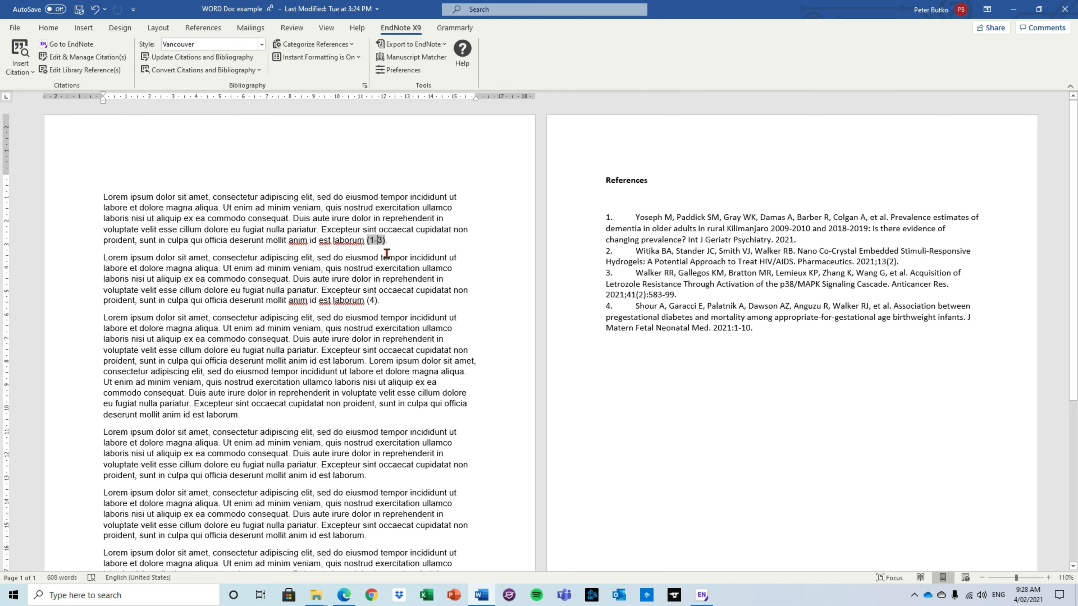
left_click(378, 306)
left_click(261, 44)
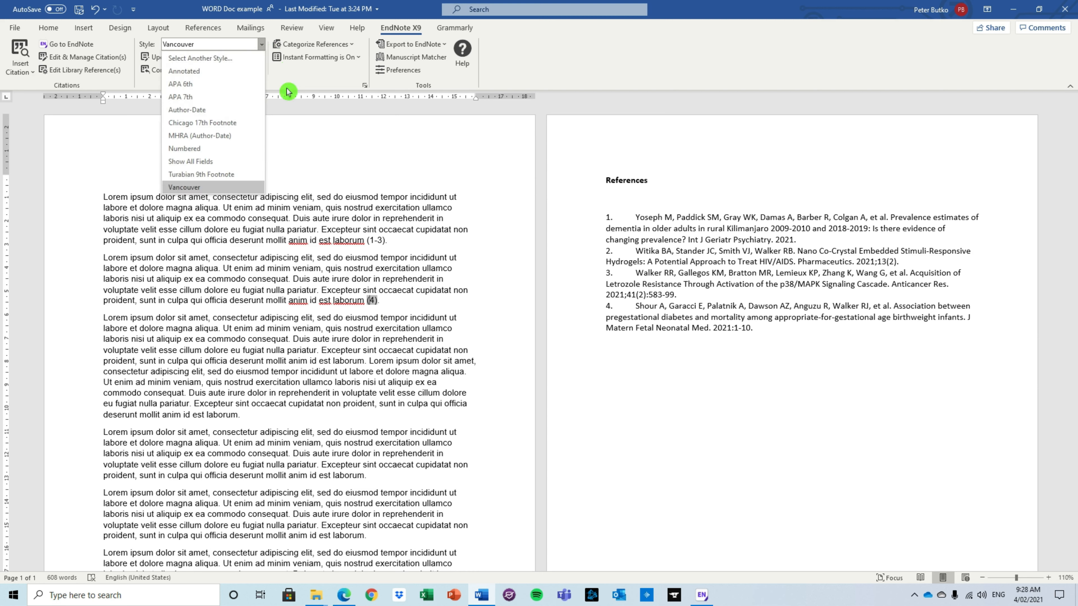
left_click(200, 96)
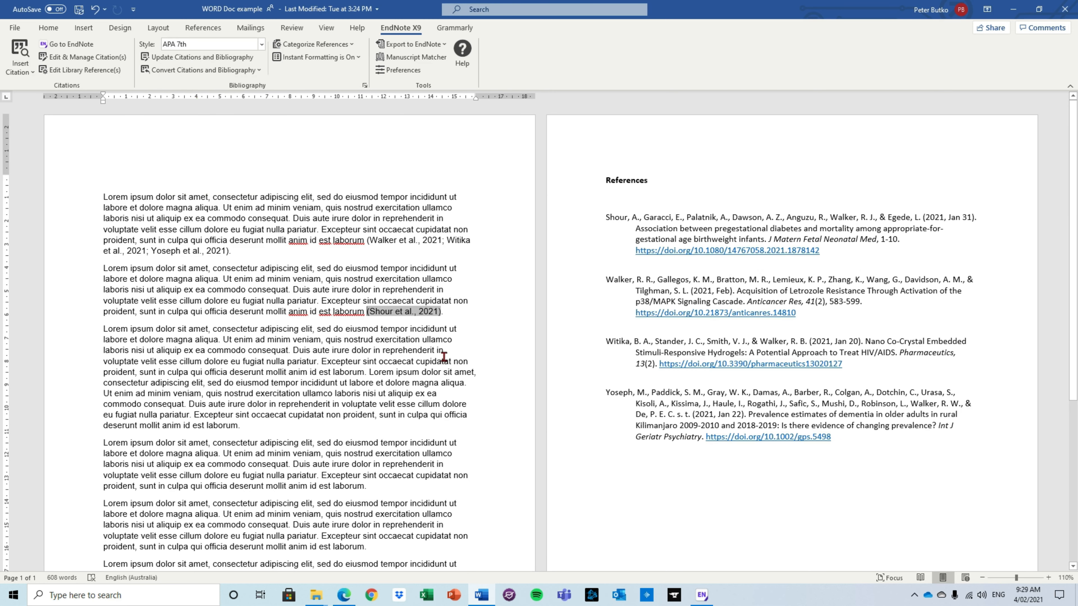
left_click(421, 241)
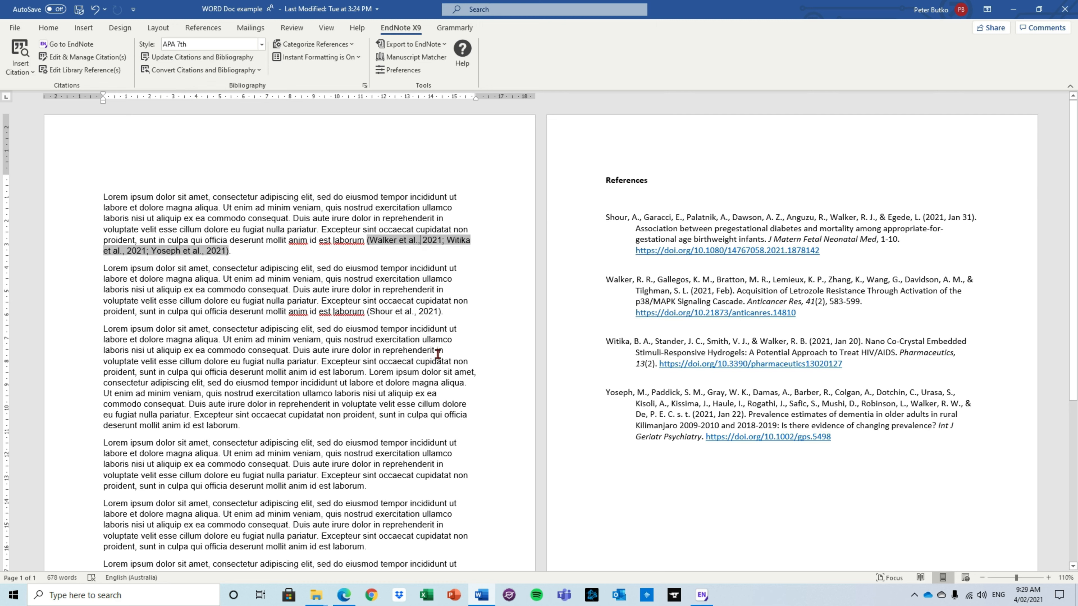
left_click(262, 258)
left_click(406, 245)
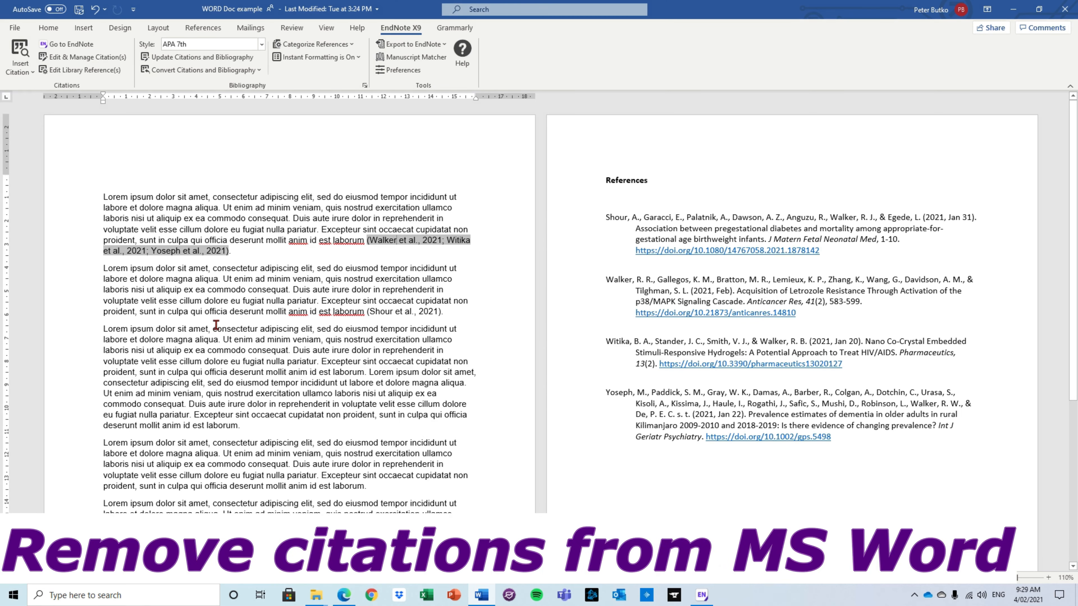
left_click(259, 255)
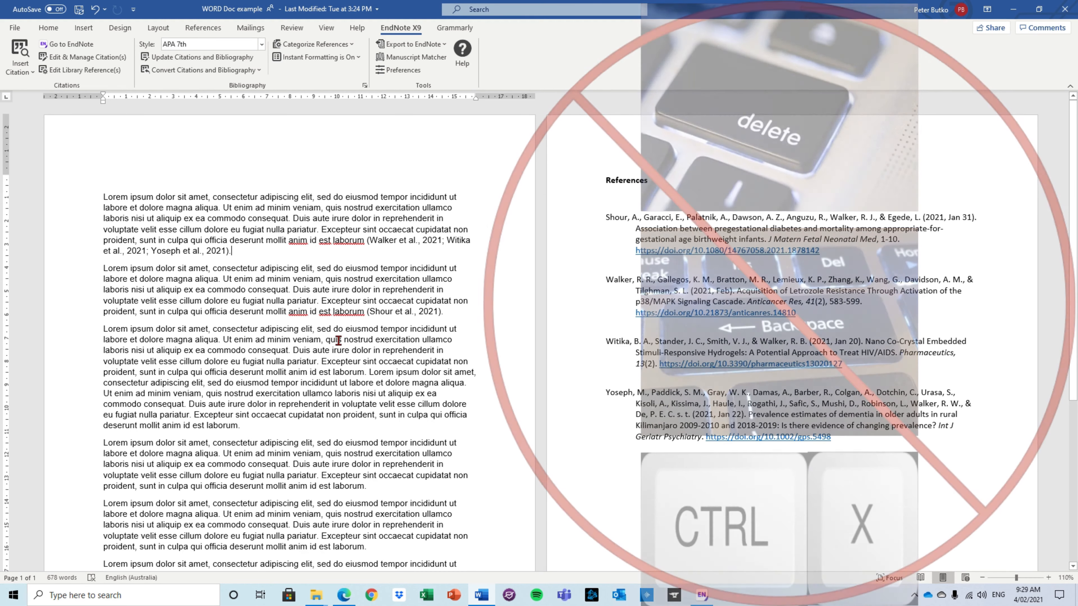
left_click(463, 248)
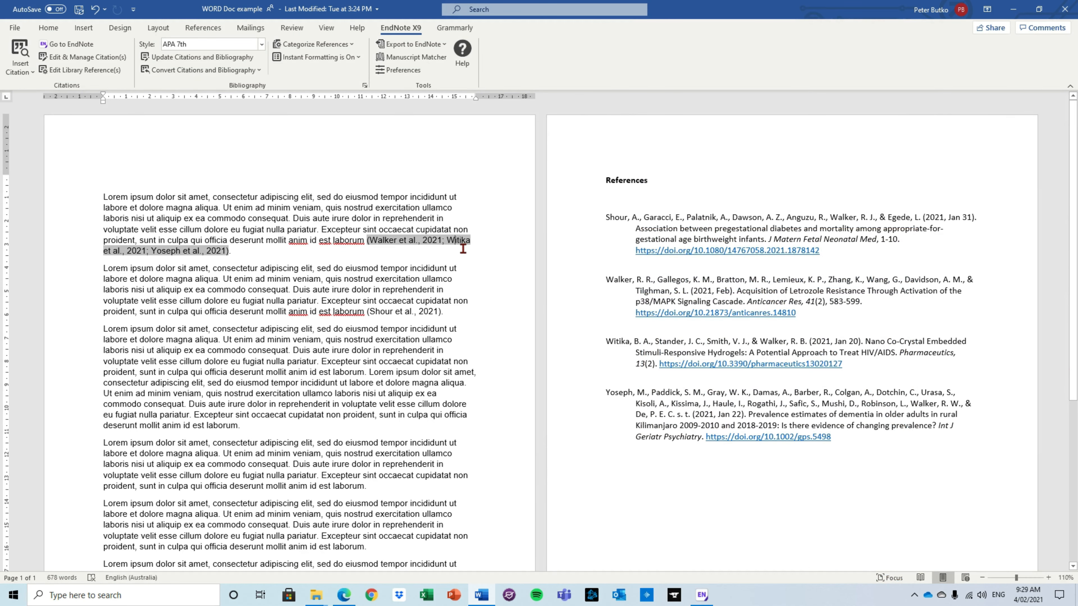
Step: Remove the citation at the second paragraph's end using EndNote's citation management and apply the change
left_click(395, 322)
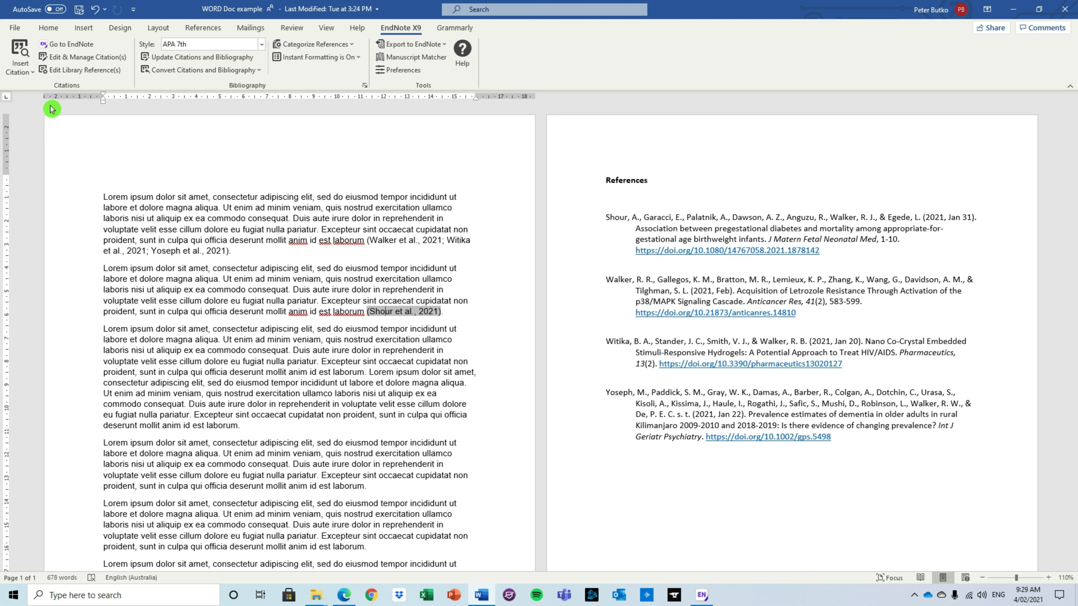
left_click(63, 62)
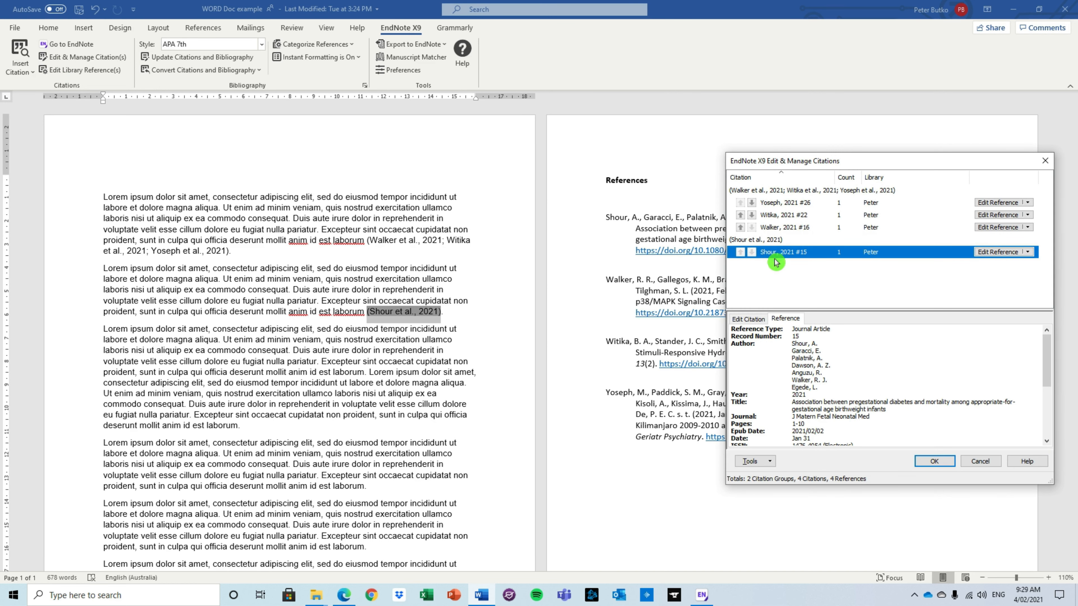
left_click(1032, 254)
left_click(1029, 302)
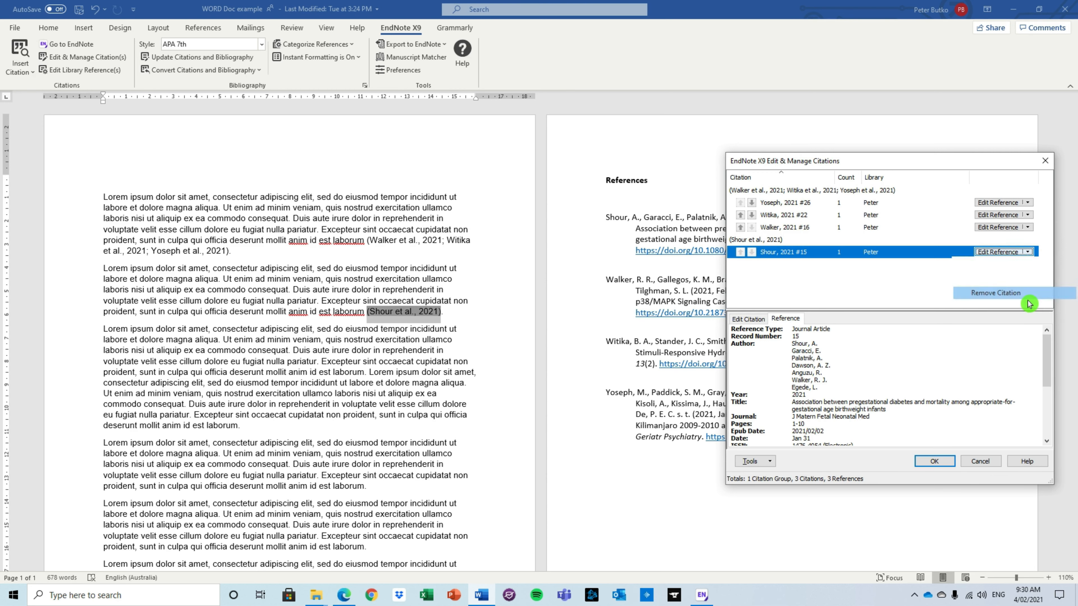
left_click(934, 461)
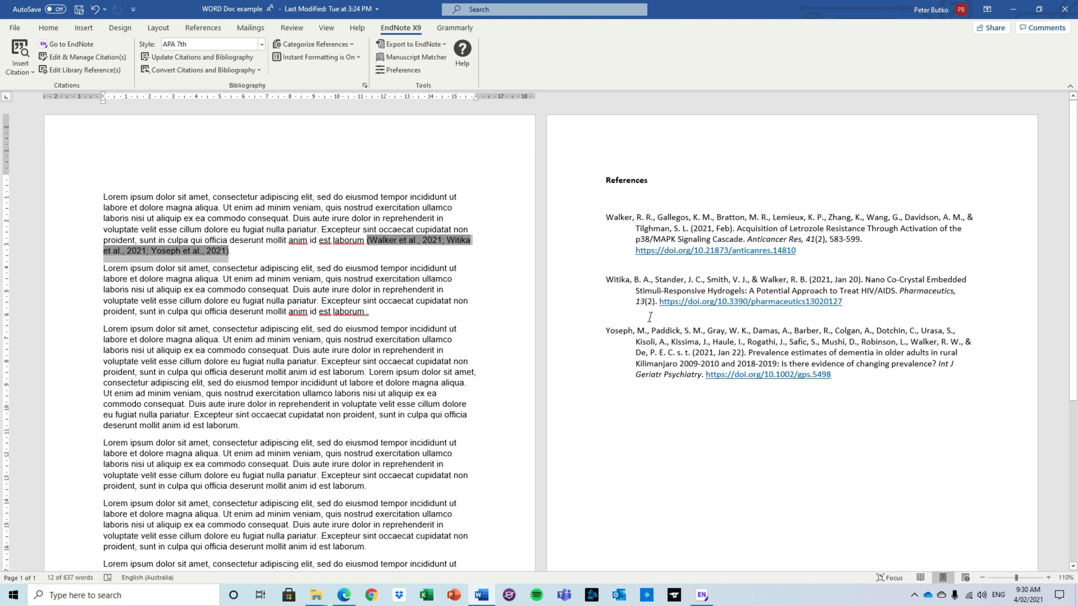
left_click(650, 435)
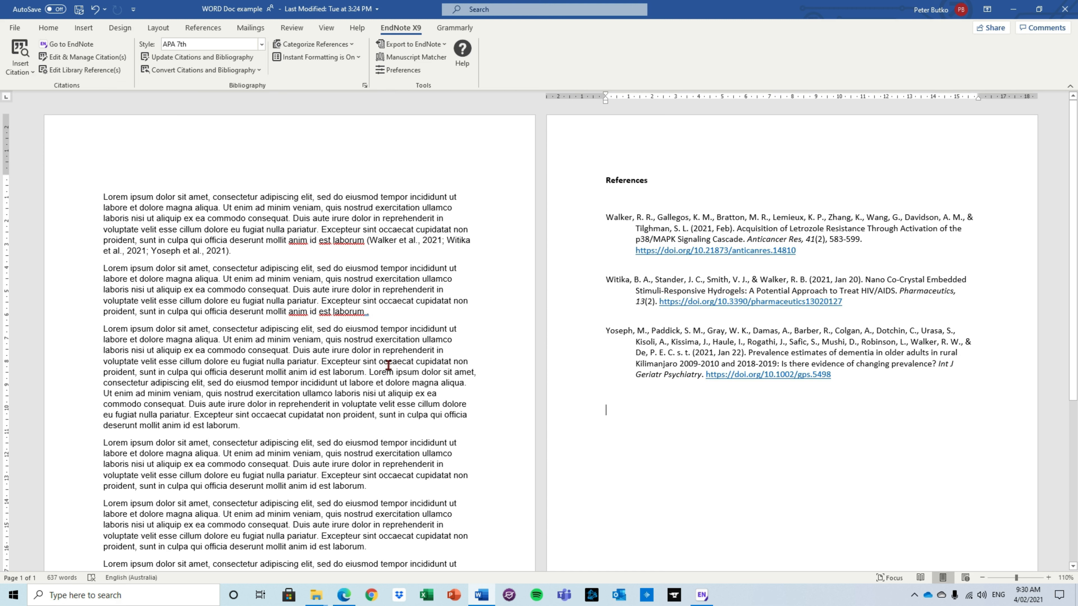
Step: Remove only "Prevalence estimates of dementia" from the grouped citation at the first paragraph's end using EndNote's citation management
left_click(358, 269)
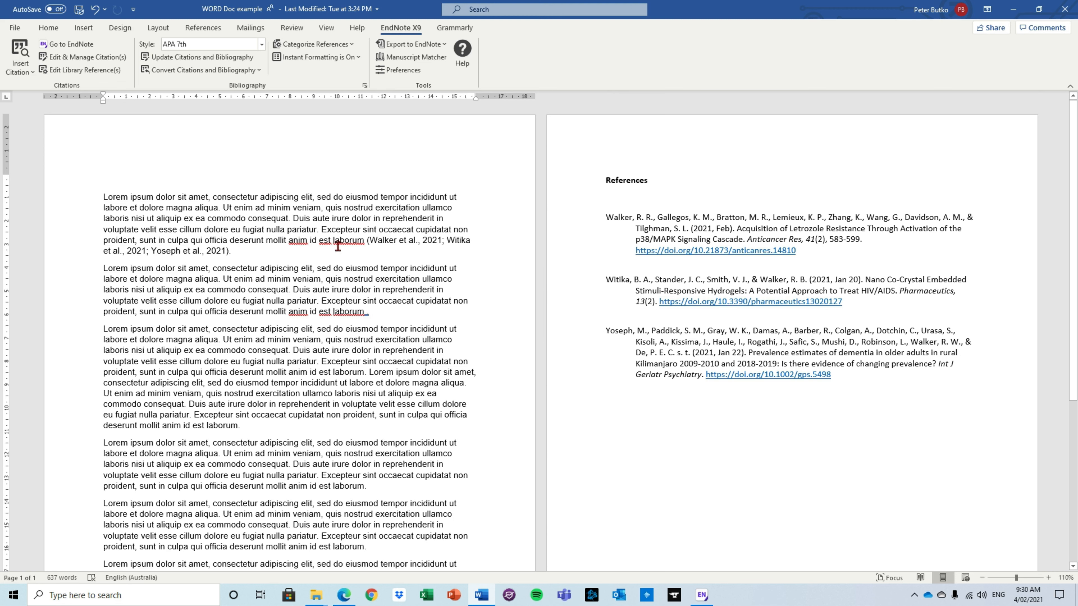
left_click(401, 32)
left_click(172, 260)
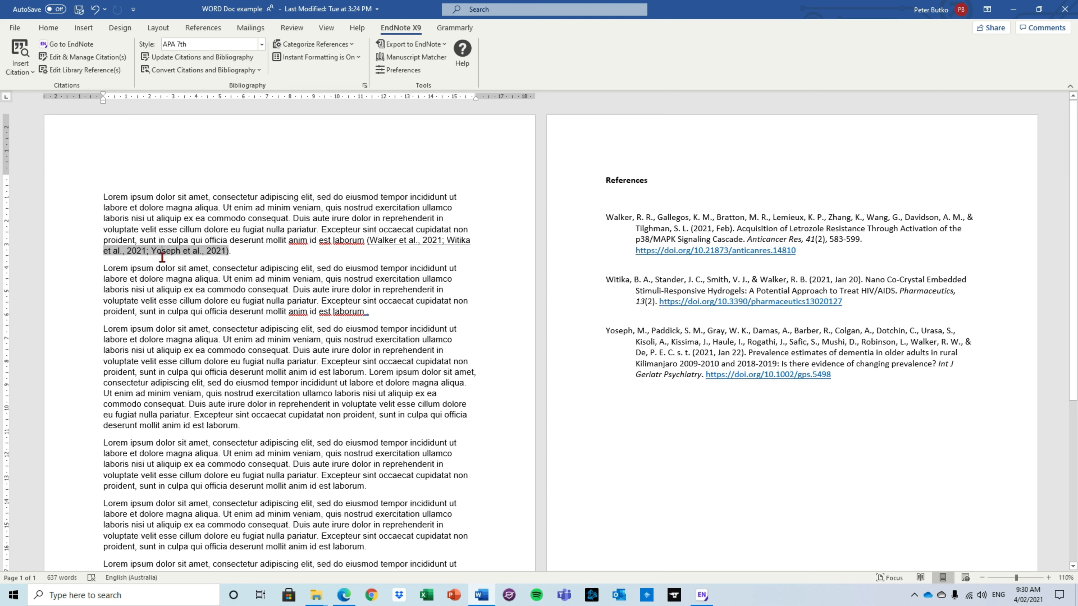
left_click(84, 58)
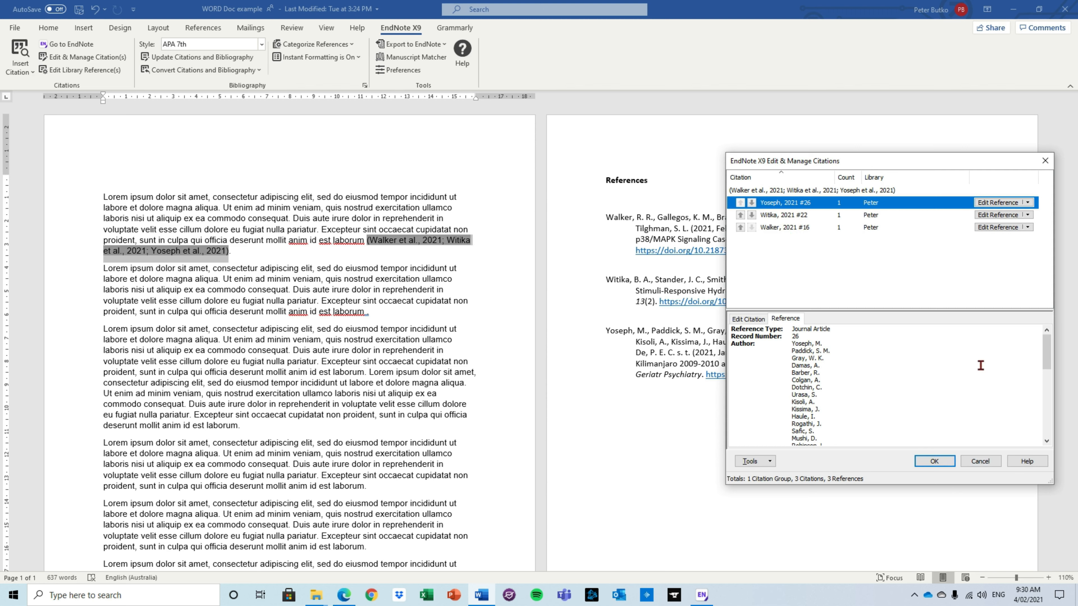
left_click(1027, 203)
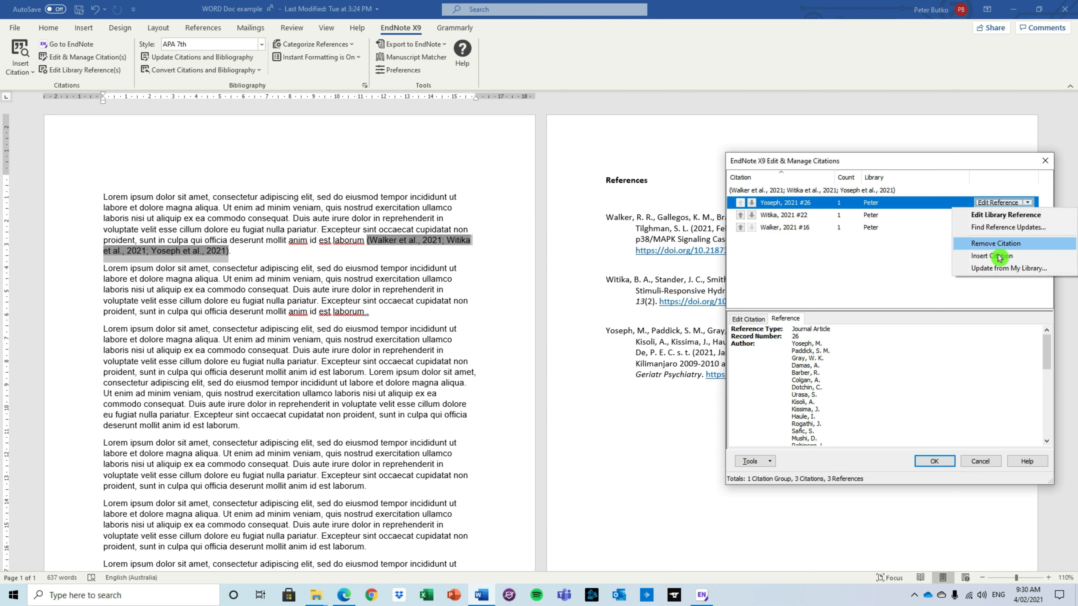
left_click(995, 243)
left_click(934, 461)
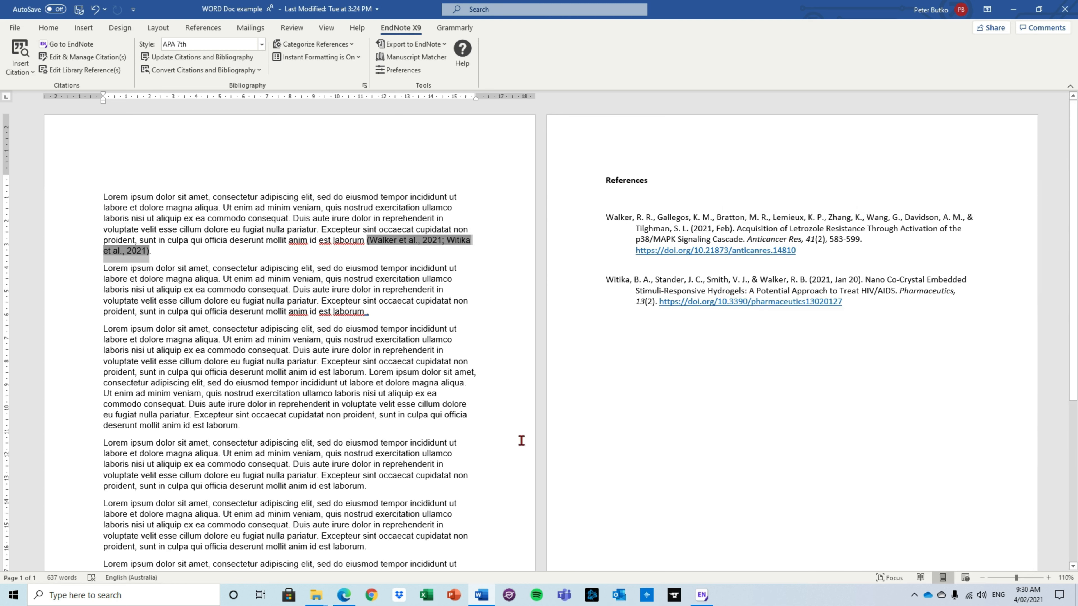
left_click(248, 280)
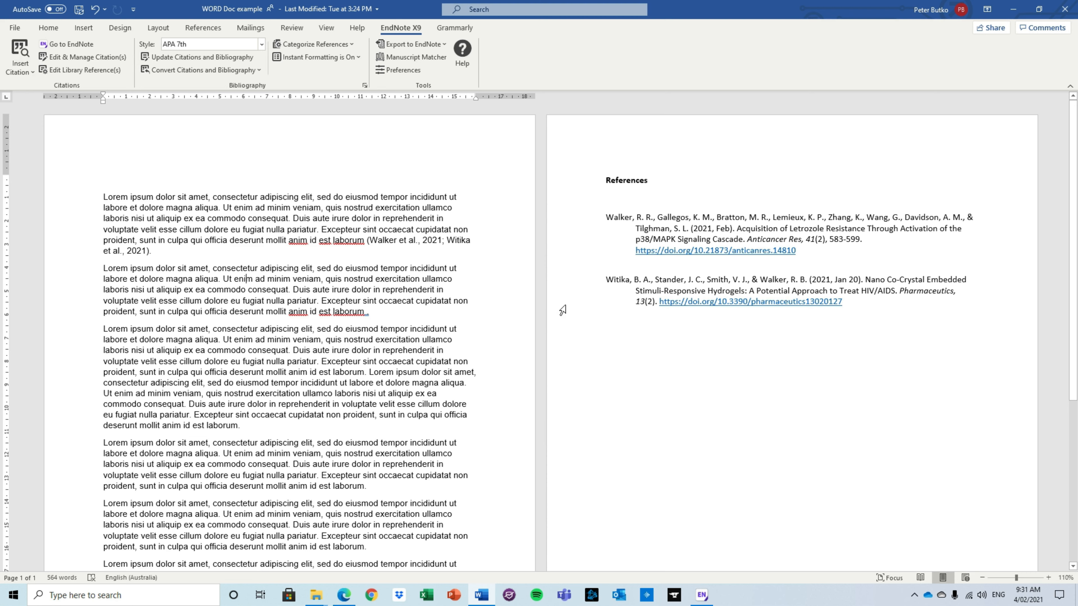
Step: Insert the EndNote reference "Observation and Measurement of Forward Proton Scattering" as a citation at the end of the Word document's third paragraph
left_click(164, 256)
key("alt+Tab")
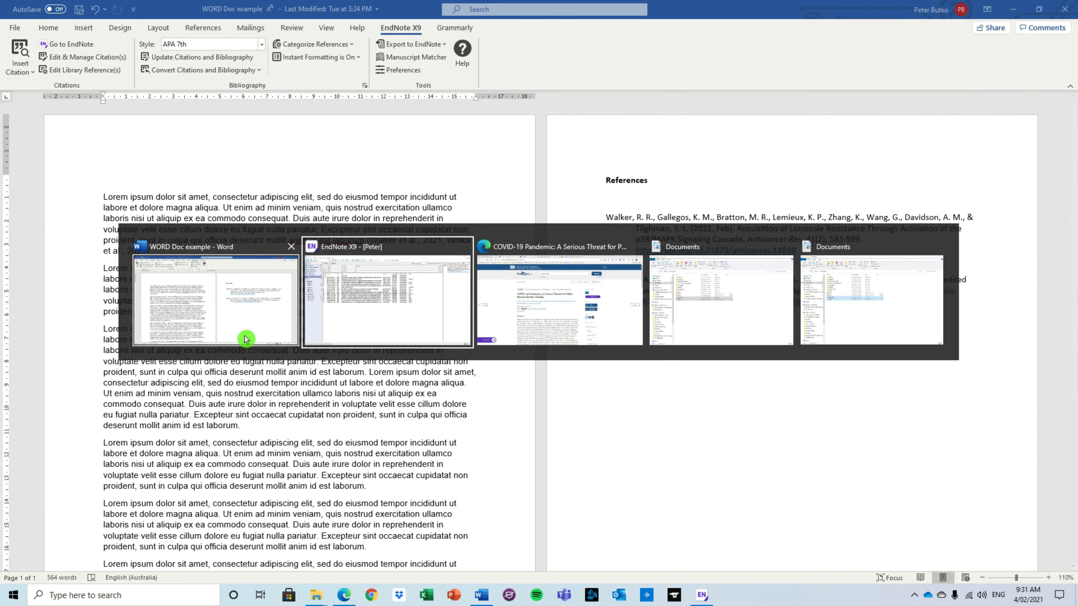
left_click(50, 67)
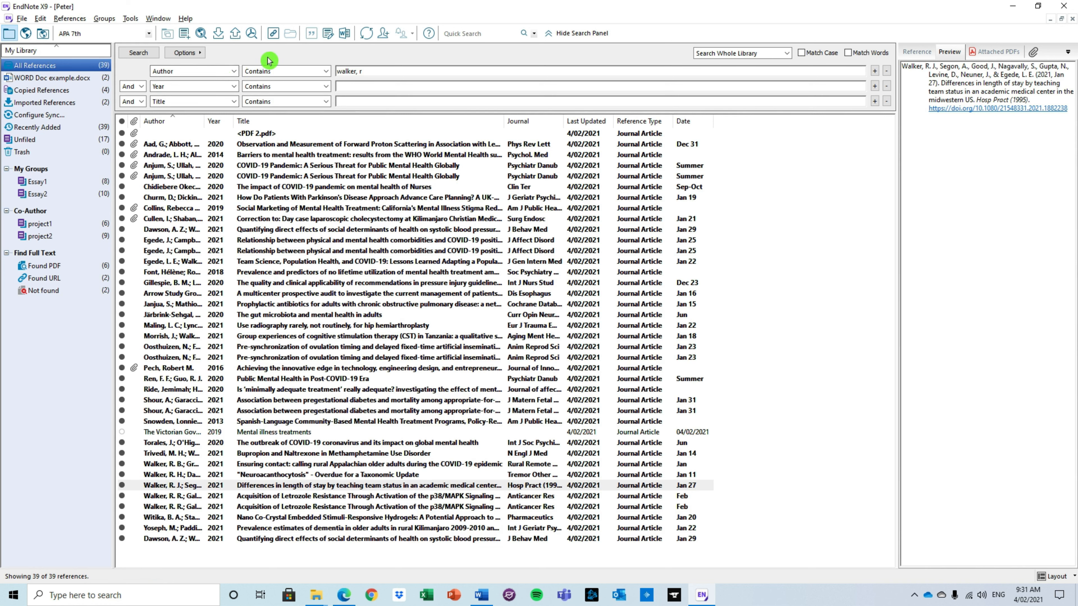
left_click(251, 144)
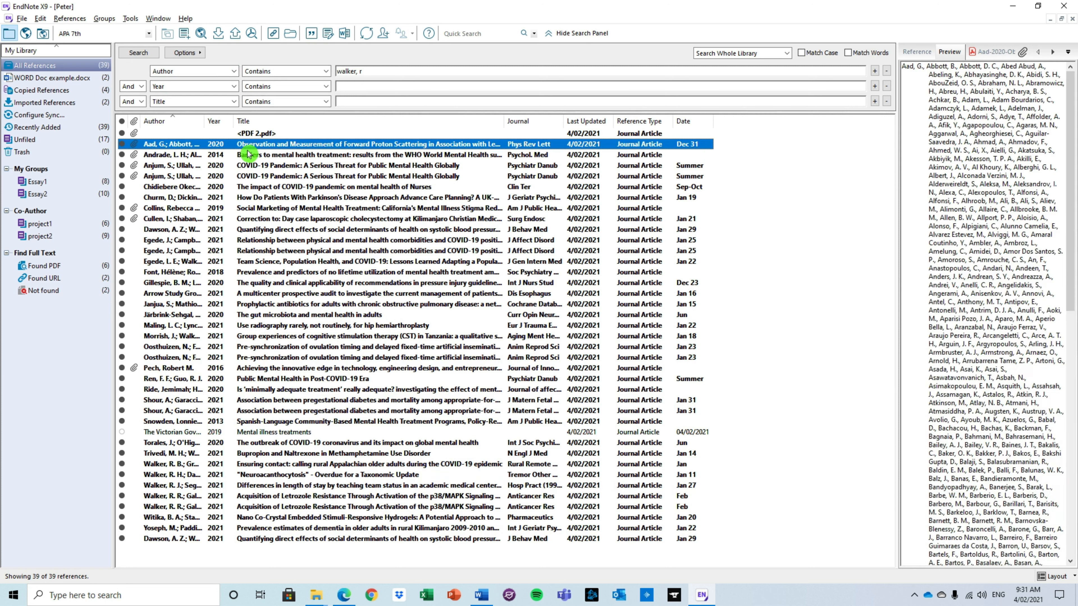
left_click(319, 39)
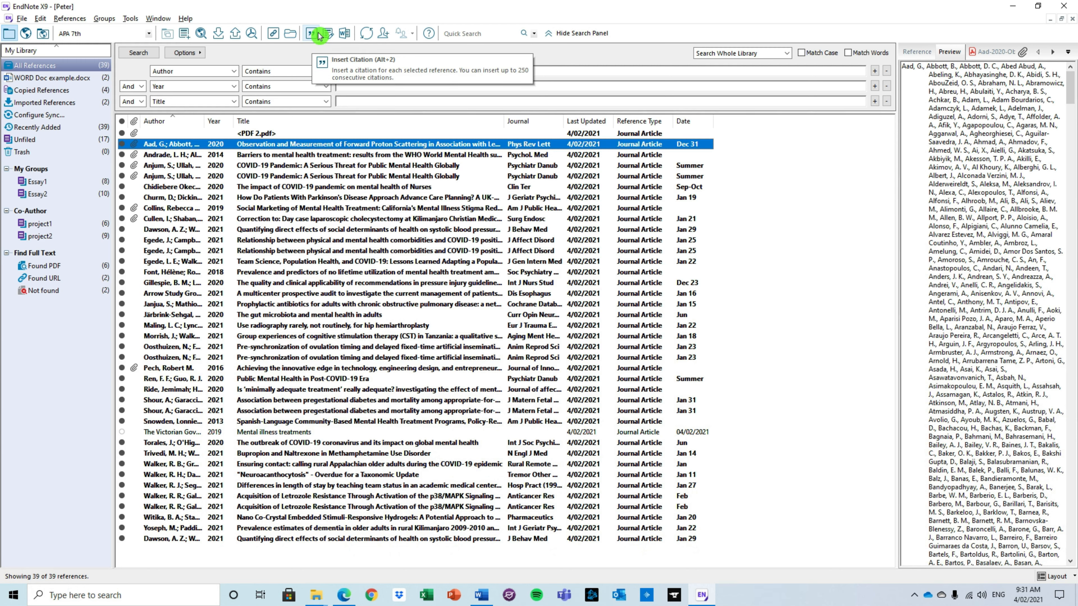
left_click(351, 41)
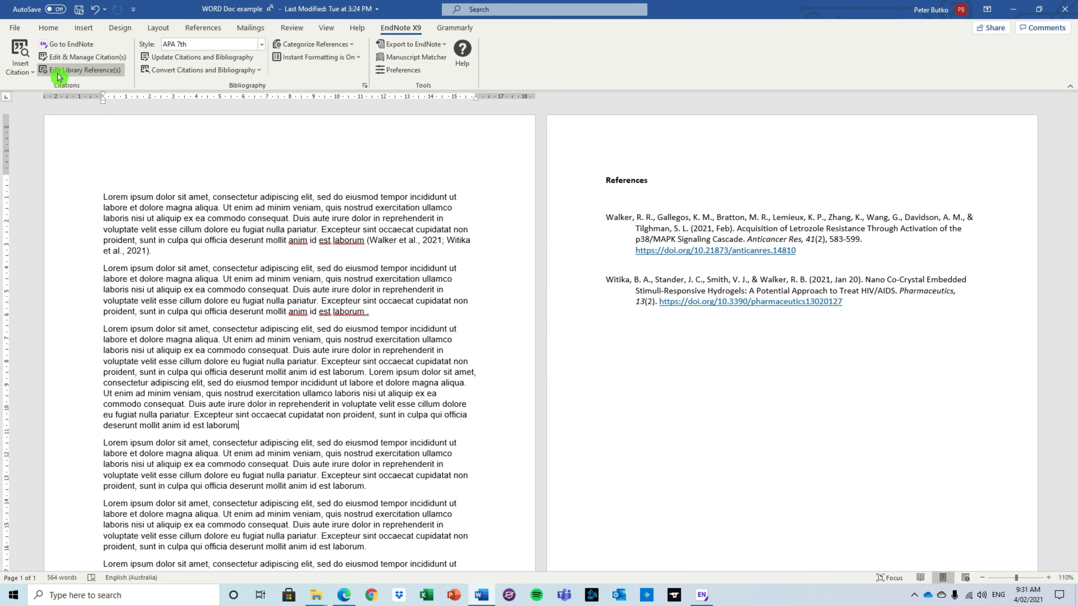
left_click(71, 50)
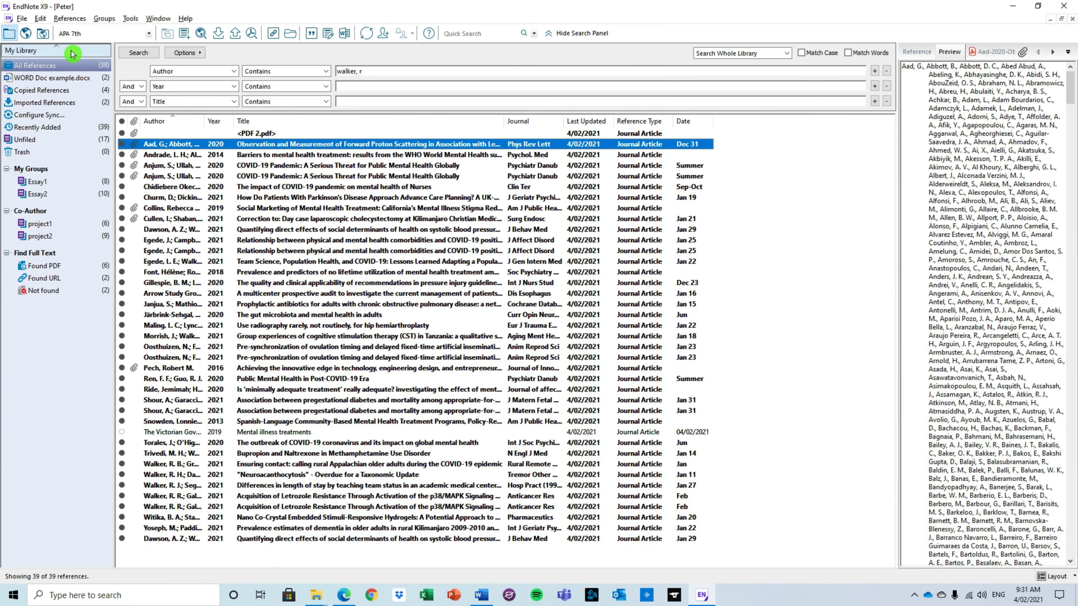
left_click(310, 33)
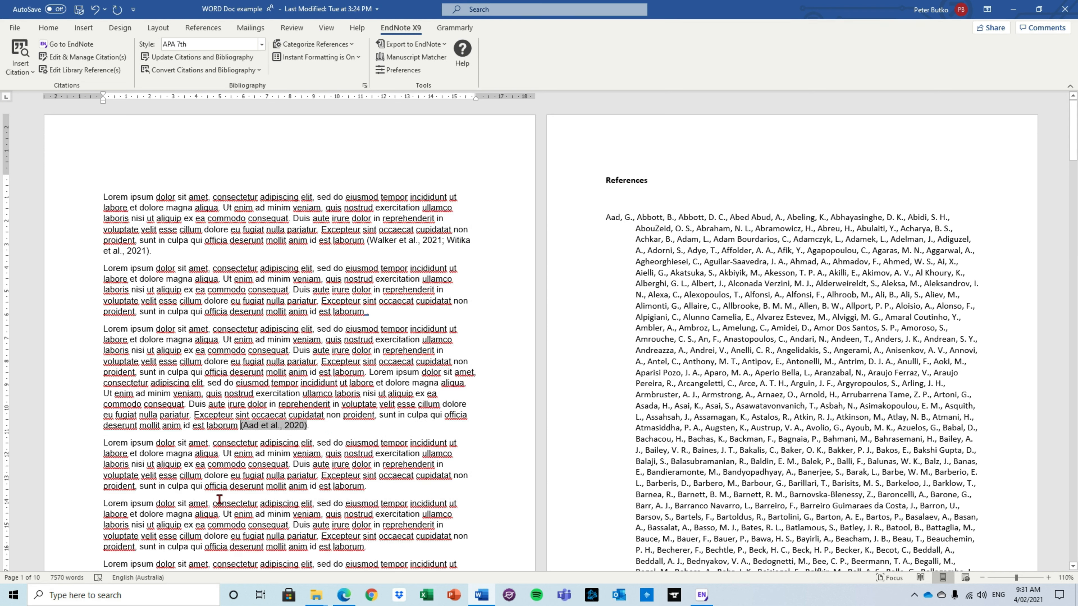
Step: Look through the expanded reference list and remove the third paragraph's citation using EndNote's citation management
scroll(656, 233, "down", 10)
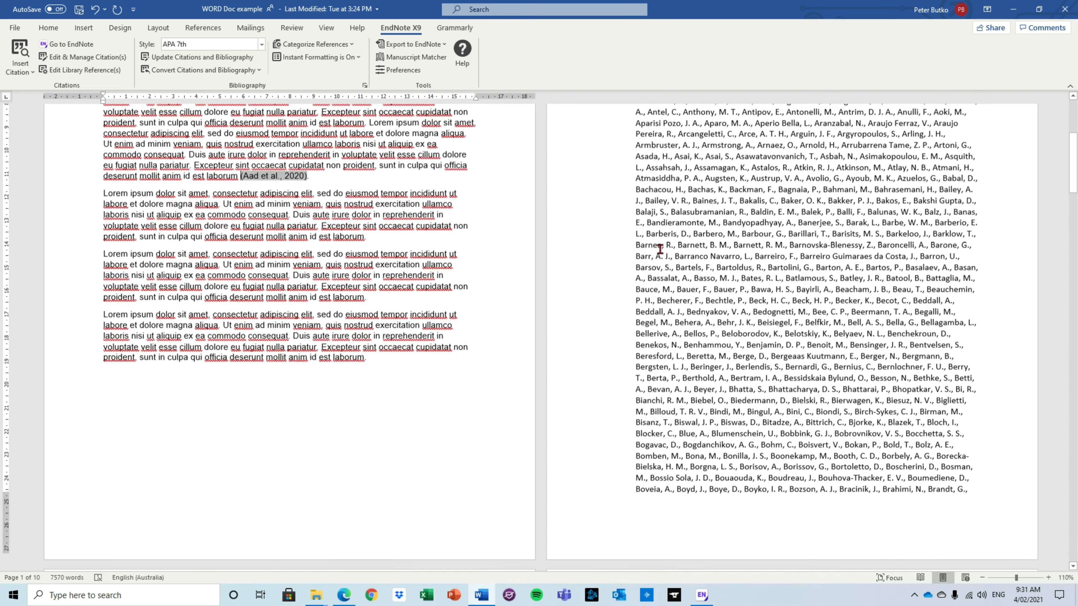
scroll(764, 305, "down", 8)
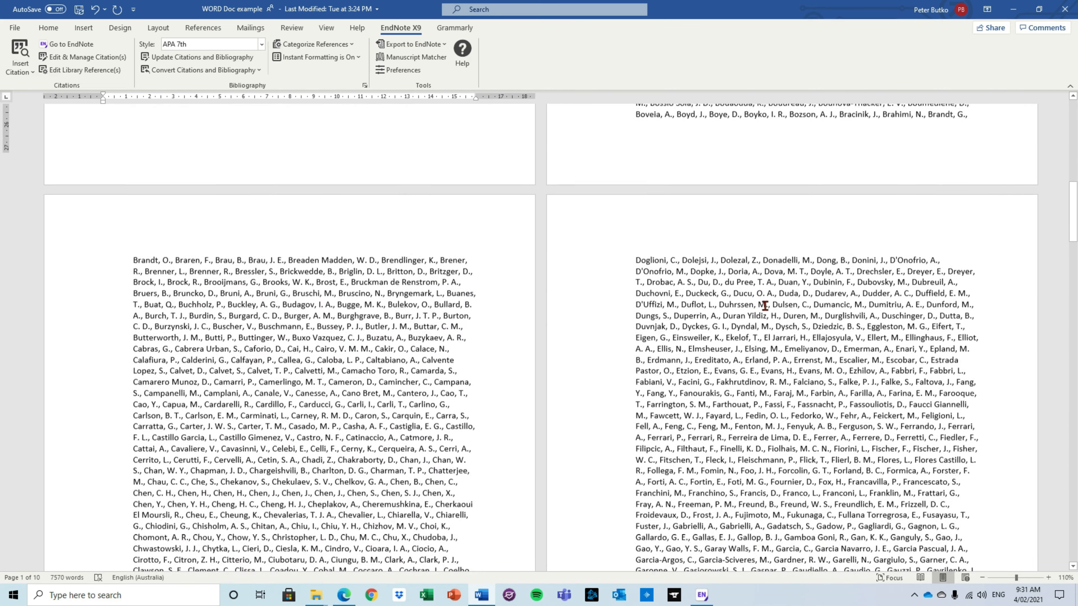
scroll(759, 302, "up", 20)
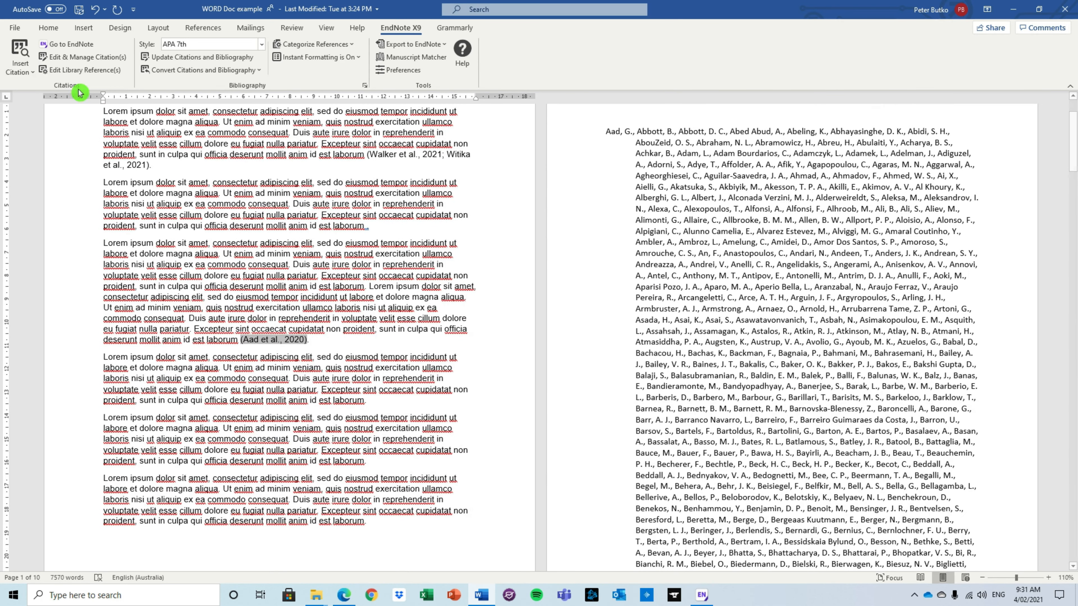
left_click(83, 57)
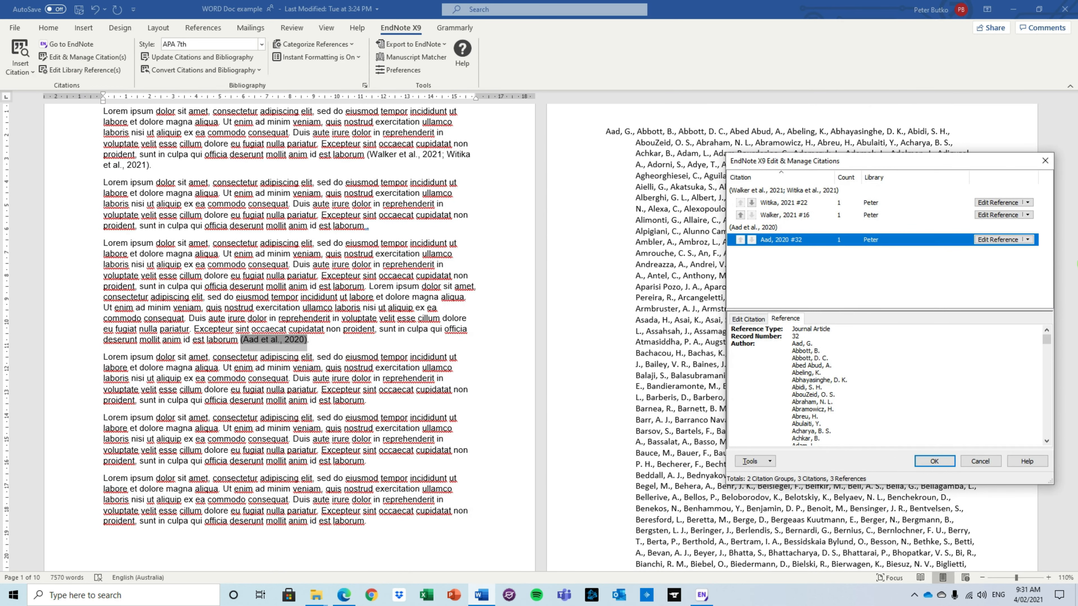
left_click(1029, 241)
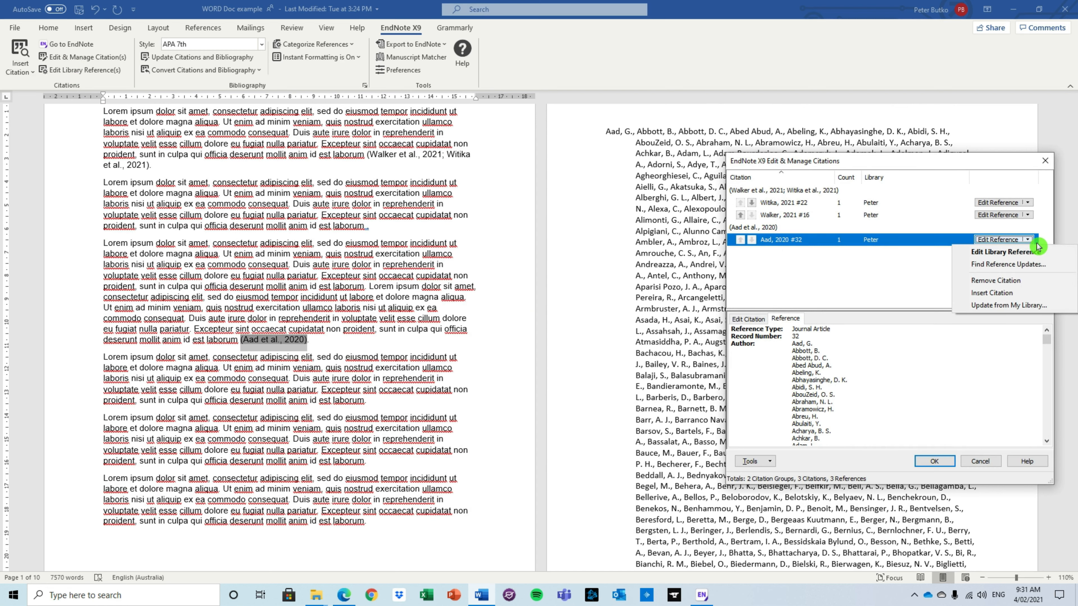
left_click(1009, 282)
left_click(934, 461)
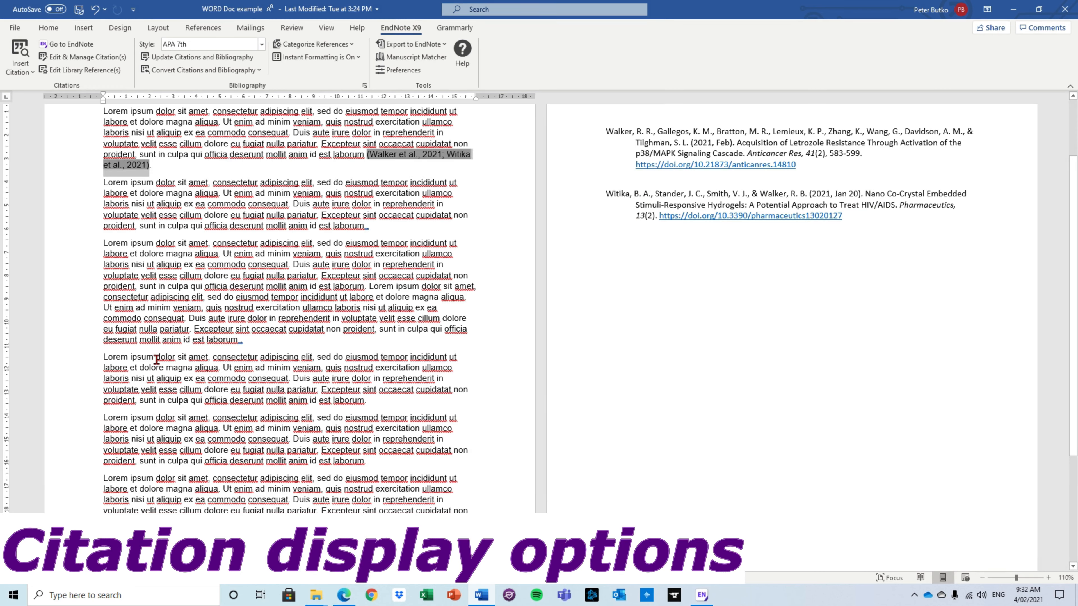
Step: Insert "Differences in length of stay by teaching team status" at the start of the second paragraph, displayed as Author (Year)
scroll(341, 175, "up", 1)
scroll(340, 175, "up", 2)
left_click(173, 233)
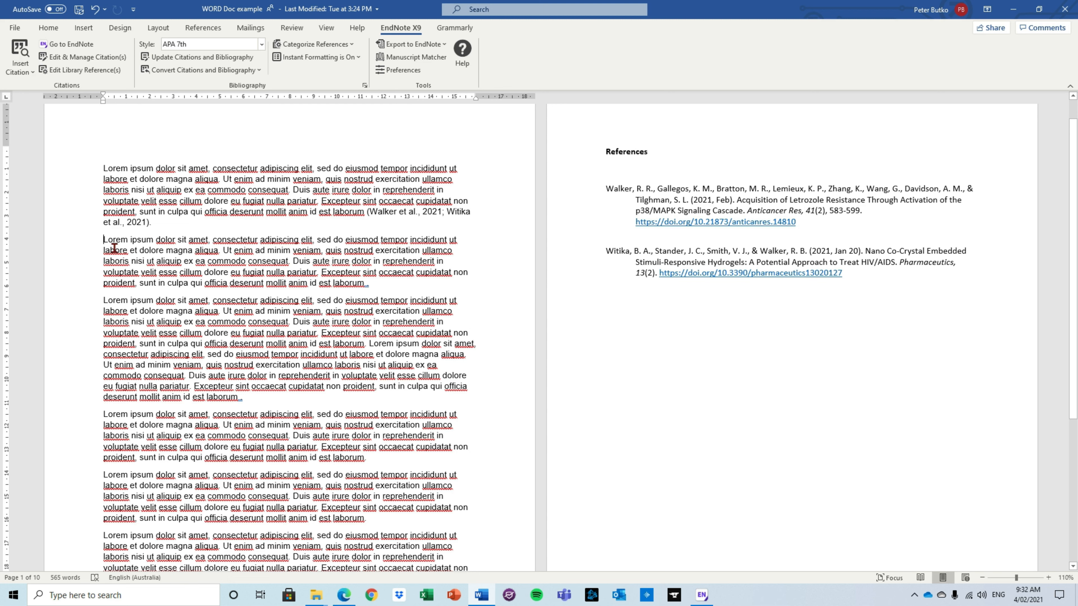
left_click(32, 55)
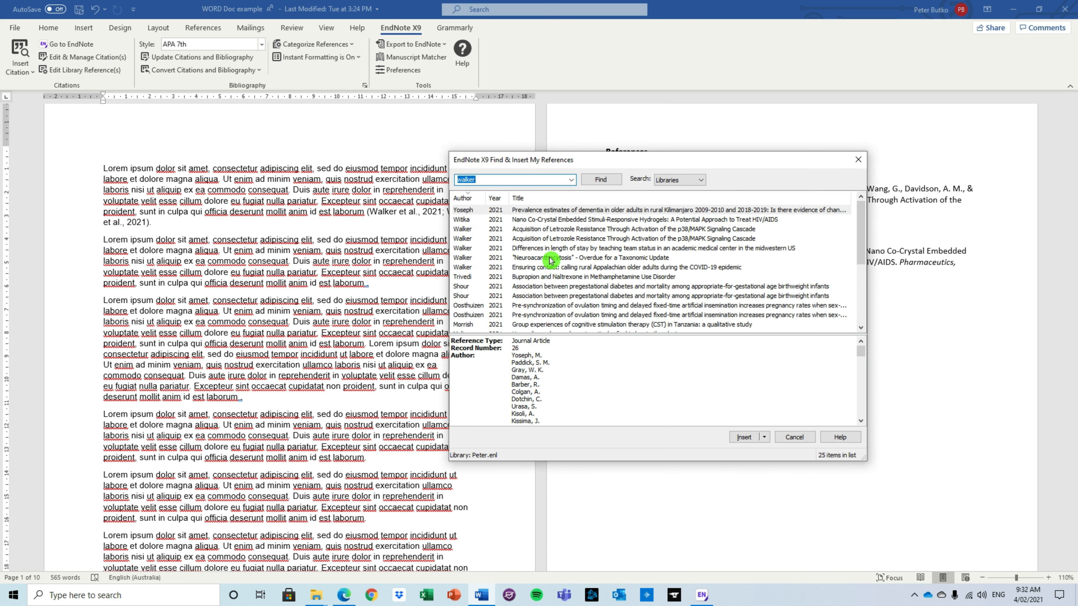
left_click(547, 251)
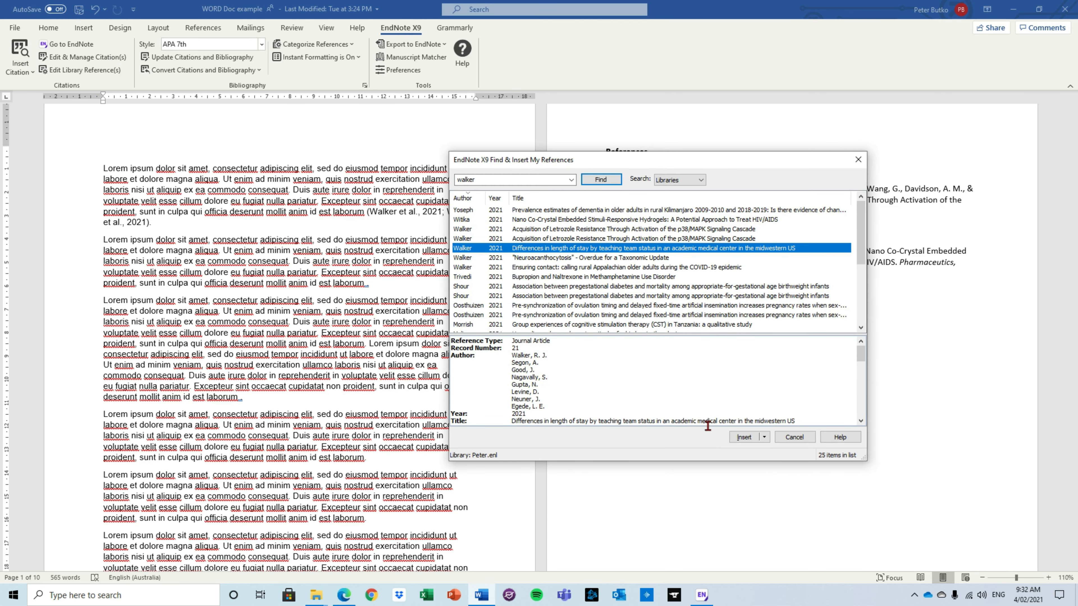
left_click(770, 442)
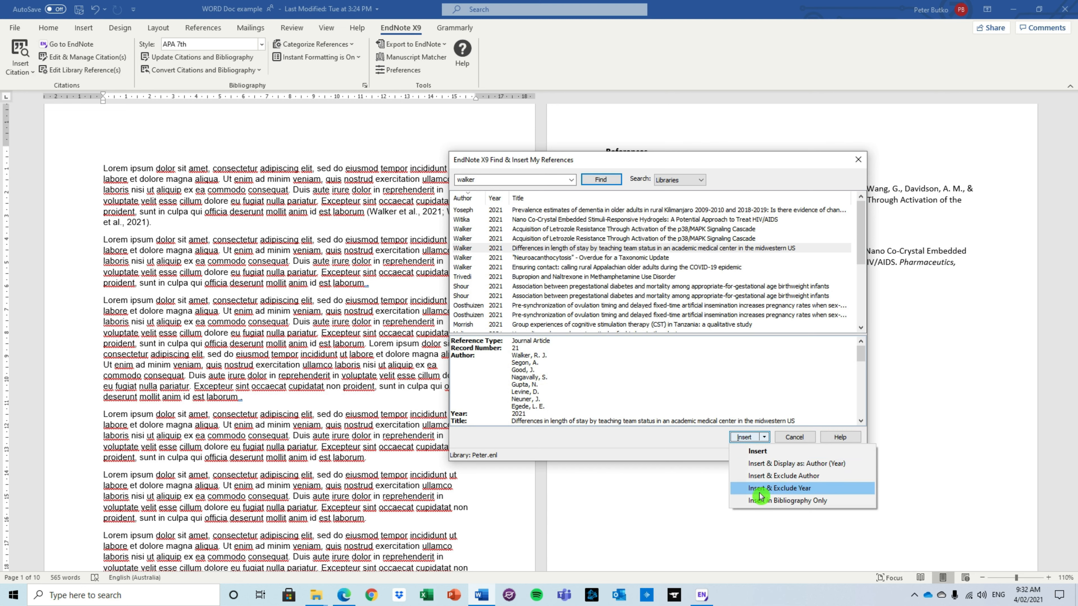
left_click(763, 465)
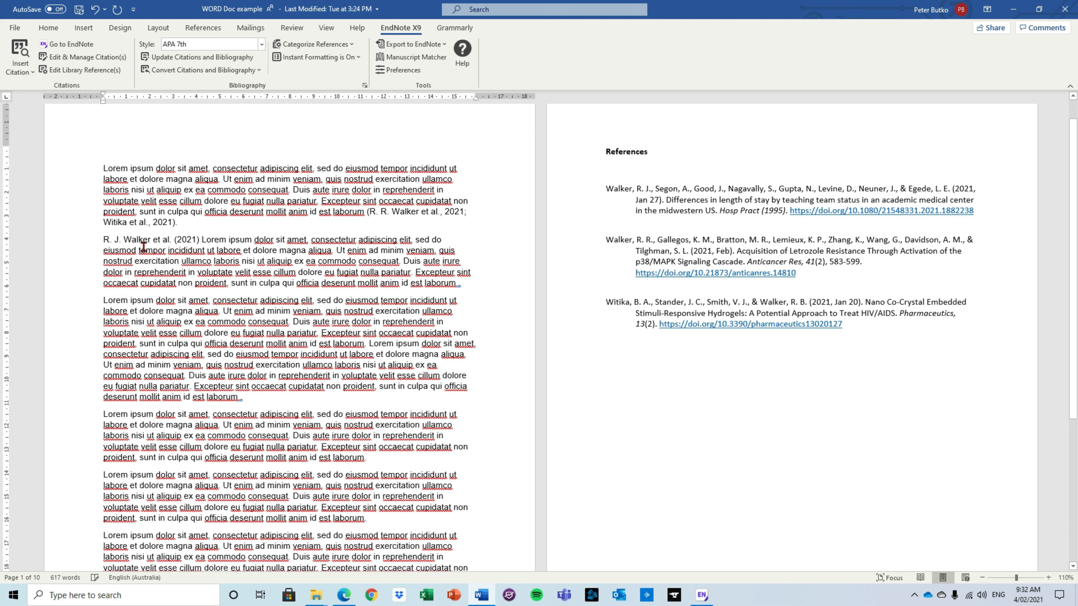
Step: Switch the citation at the second paragraph's start to the default format, and exclude its year
left_click(143, 245)
right_click(147, 249)
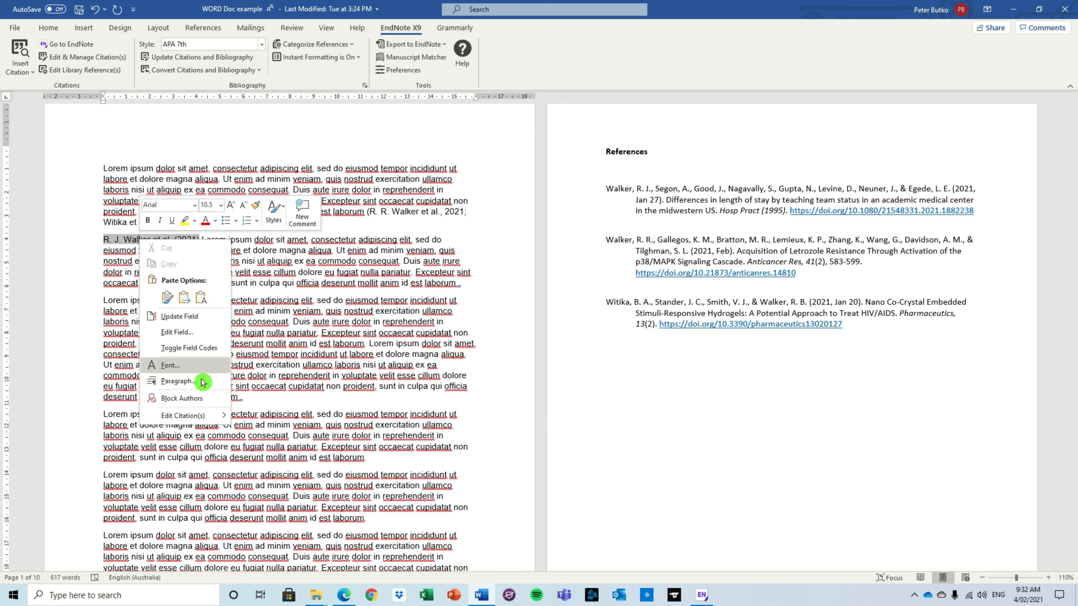
mouse_move(187, 427)
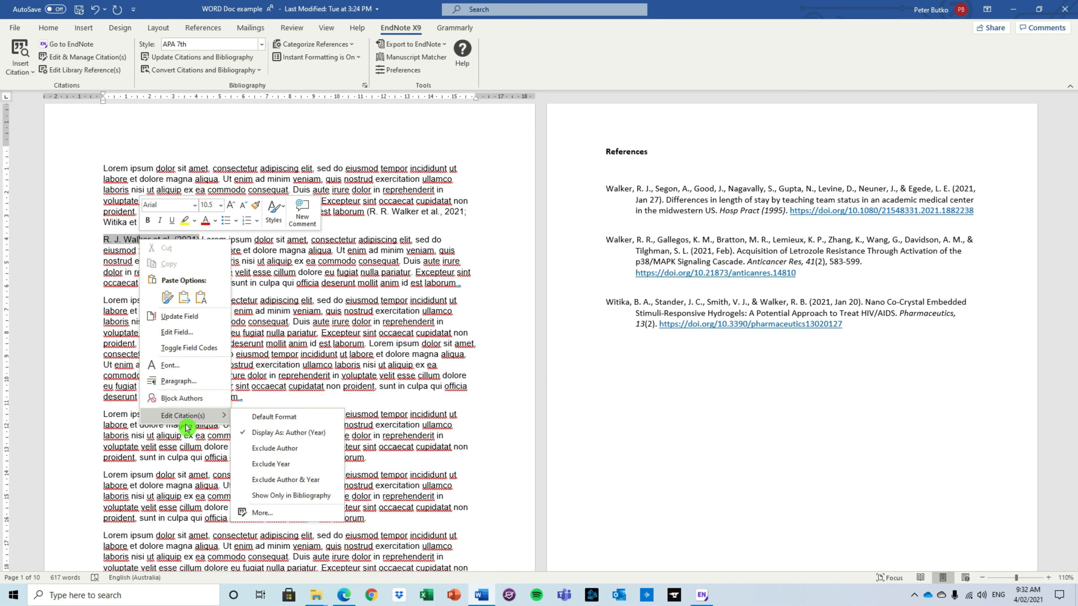
left_click(273, 418)
right_click(124, 247)
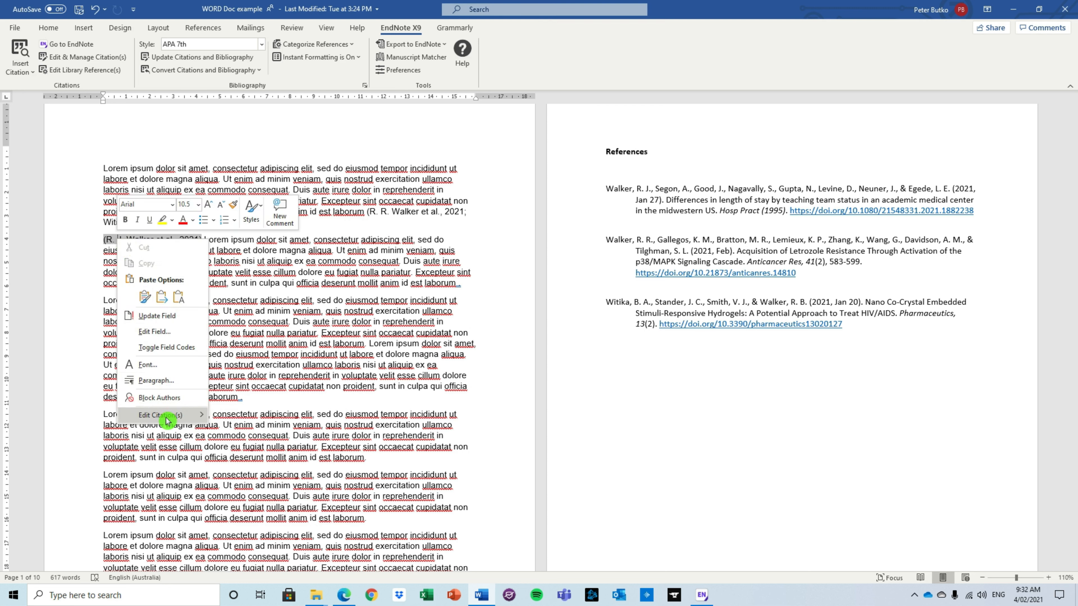
mouse_move(163, 415)
left_click(259, 472)
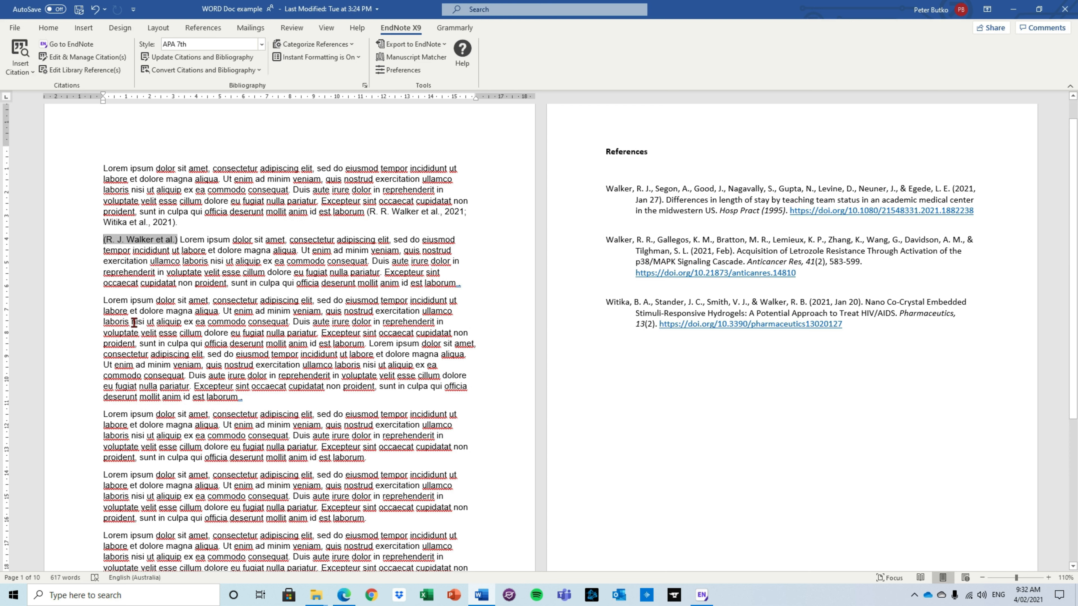
Step: Change the citation at the second paragraph's start to exclude the author
right_click(144, 245)
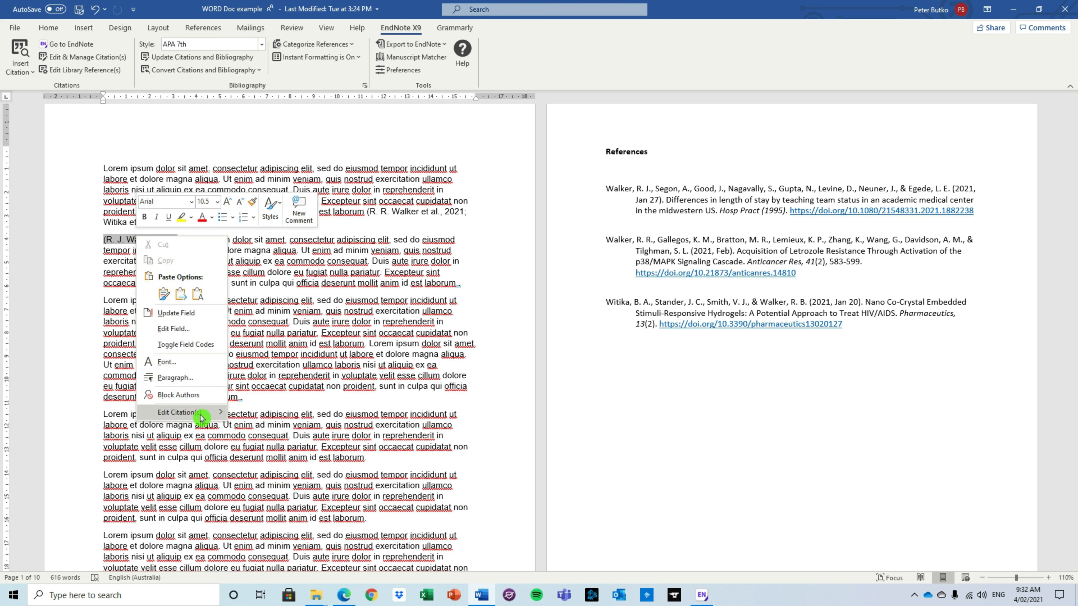
mouse_move(191, 413)
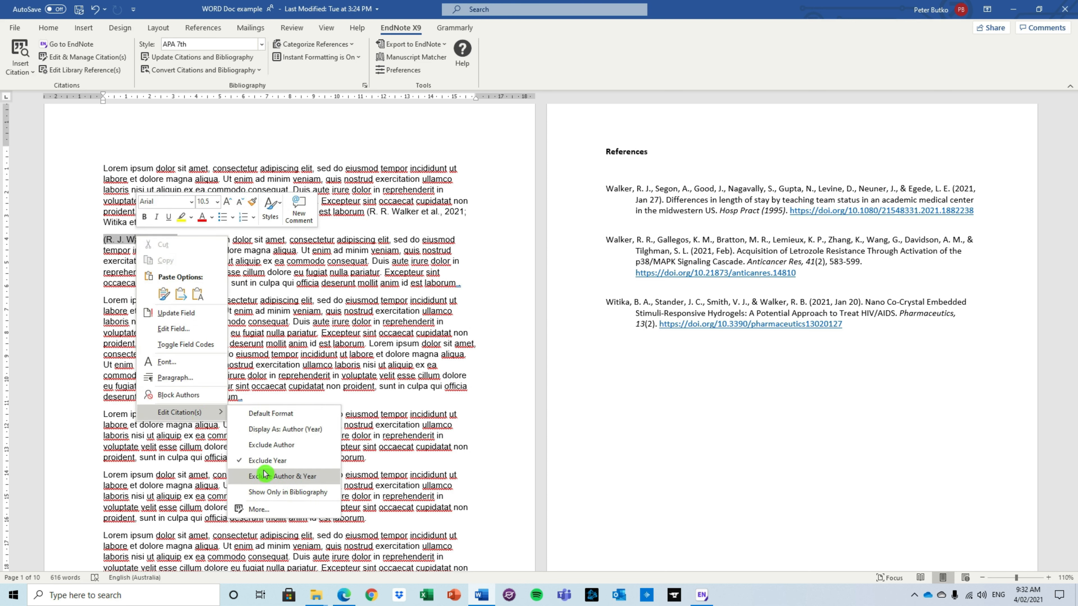
left_click(259, 454)
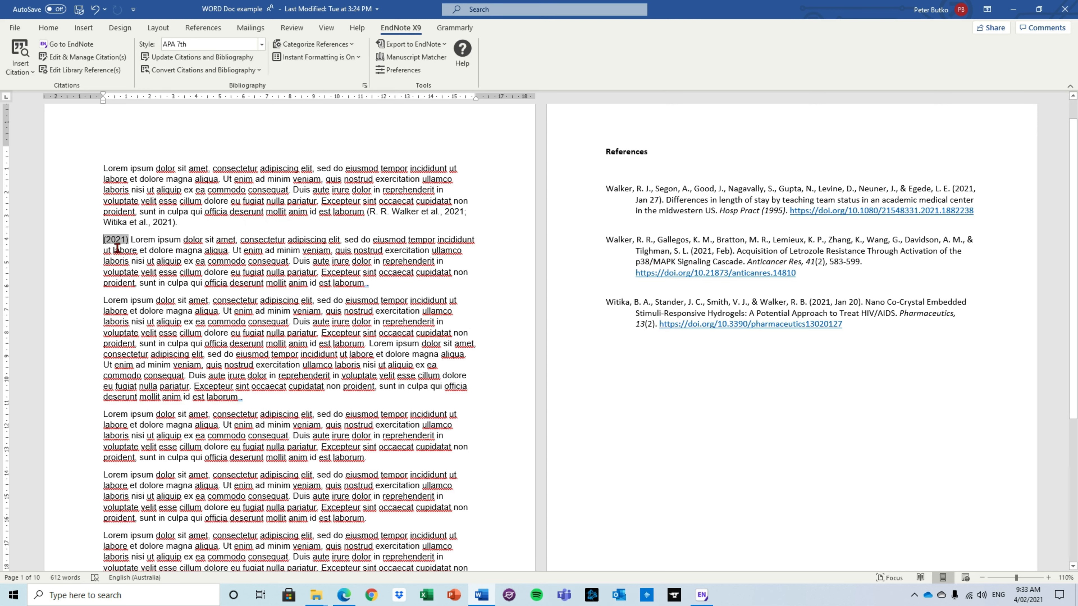
Step: Bring up the display format options for the year-only citation at the second paragraph's start
right_click(115, 246)
mouse_move(154, 426)
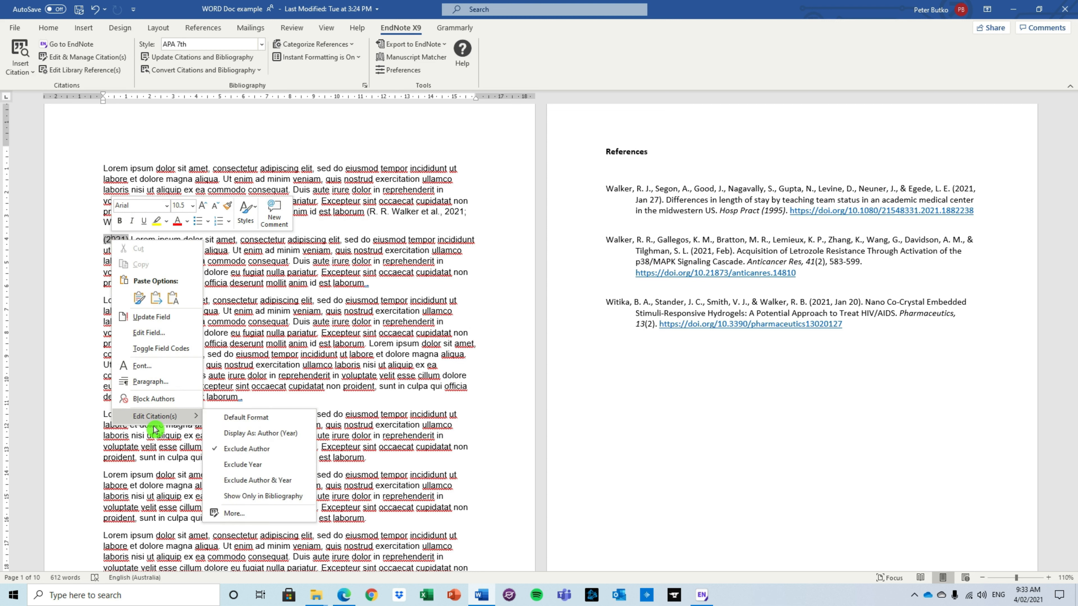